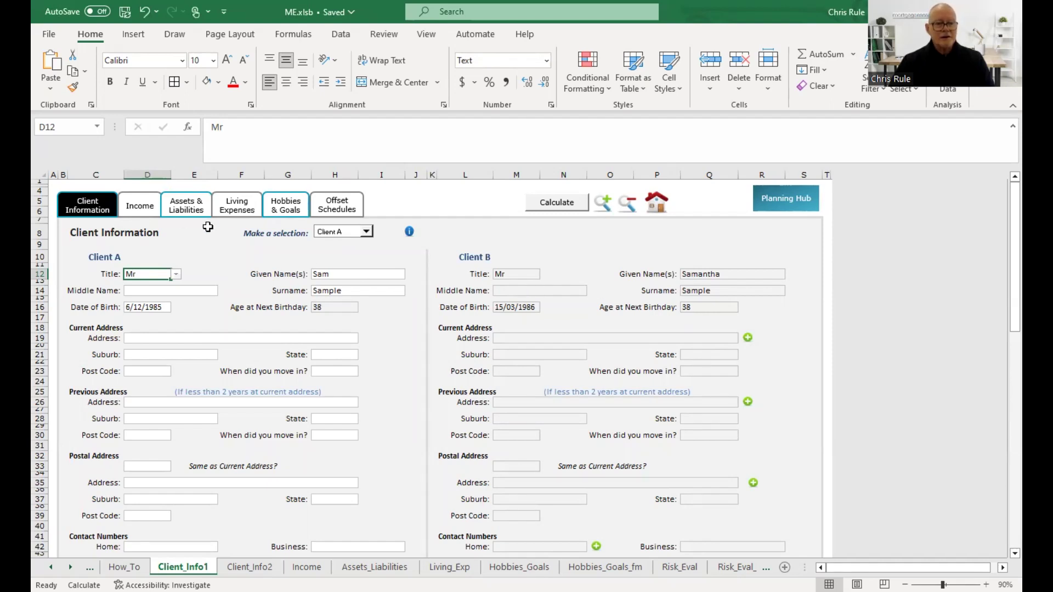
# - Open the Income sheet and review both clients' gross salary, deductible expenses and total gross income
pyautogui.click(137, 207)
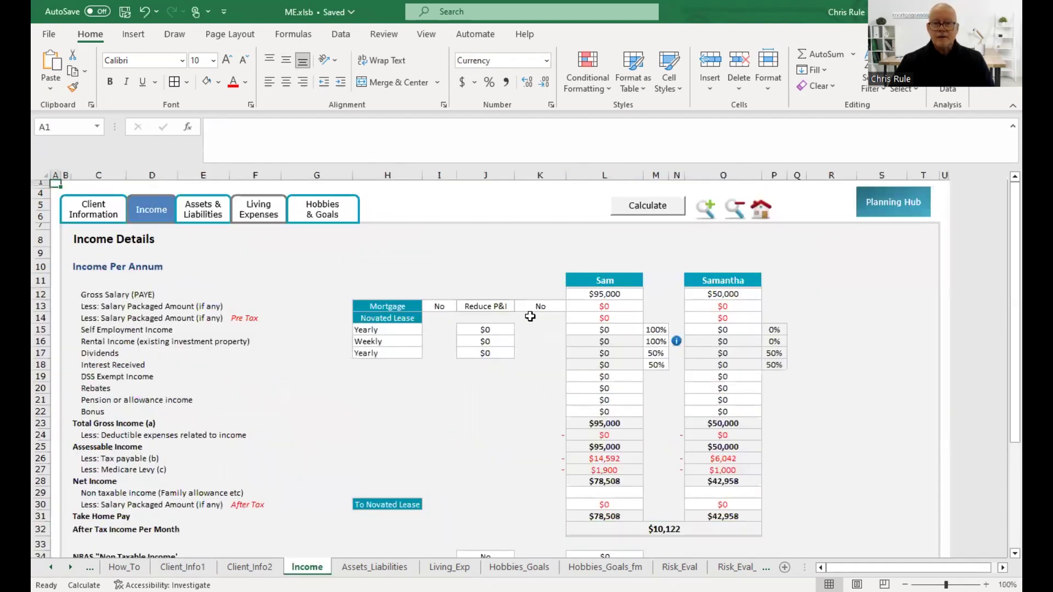
pyautogui.click(599, 296)
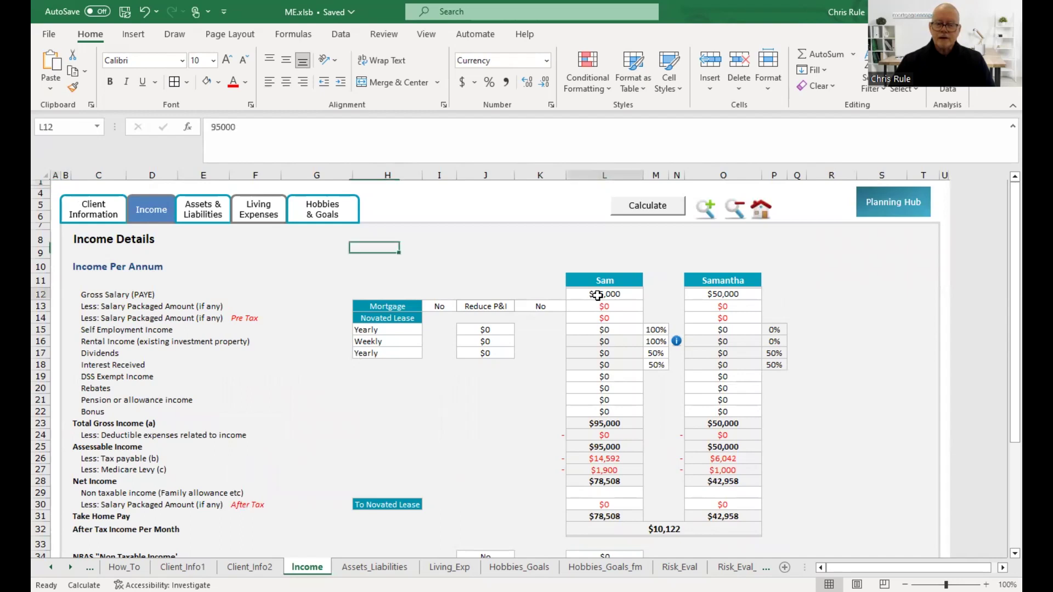
pyautogui.click(717, 293)
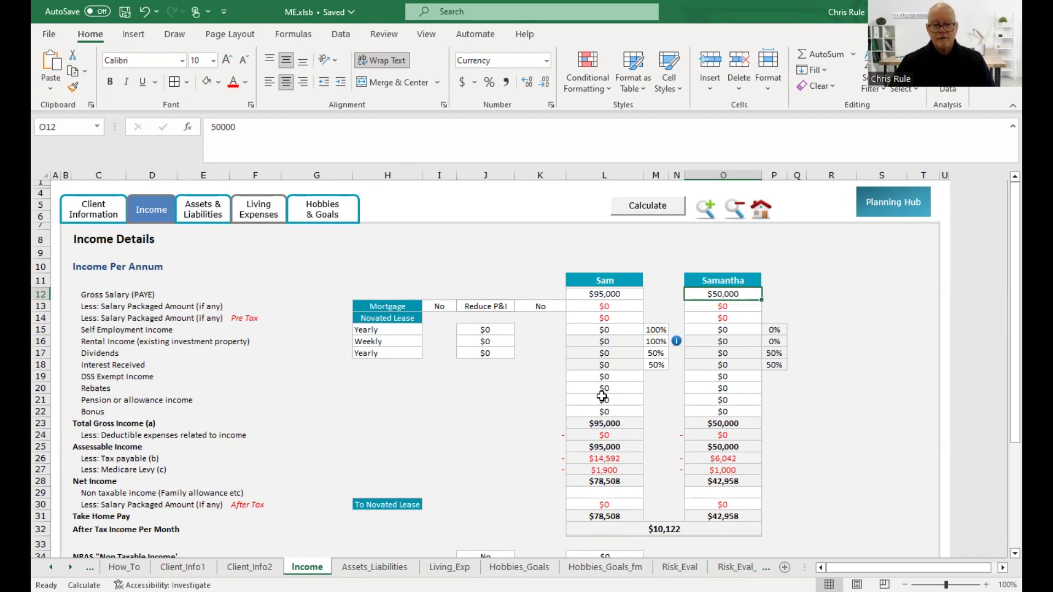
pyautogui.click(592, 435)
pyautogui.click(705, 436)
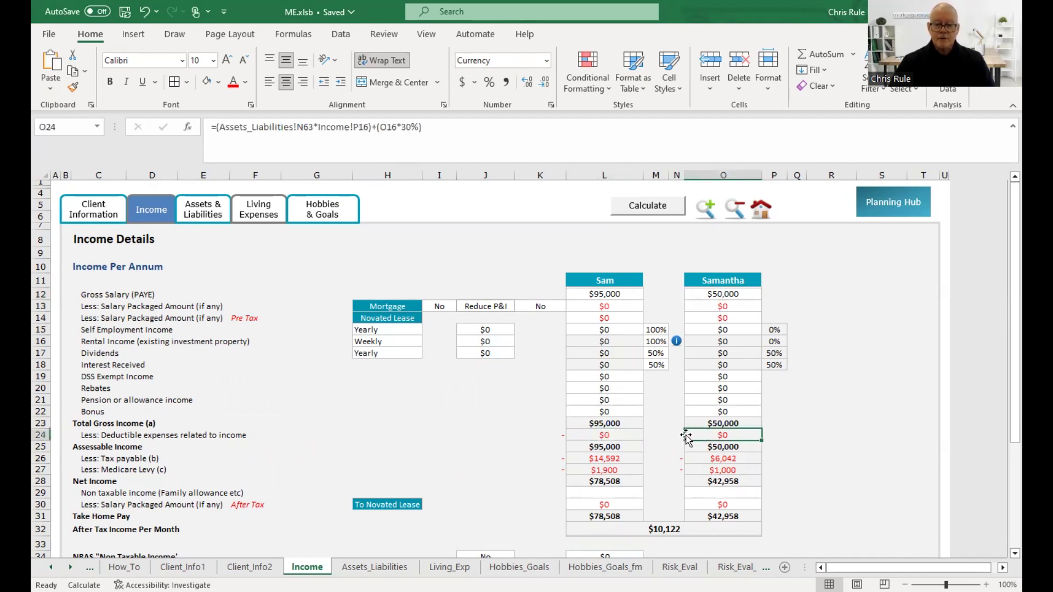
pyautogui.click(611, 423)
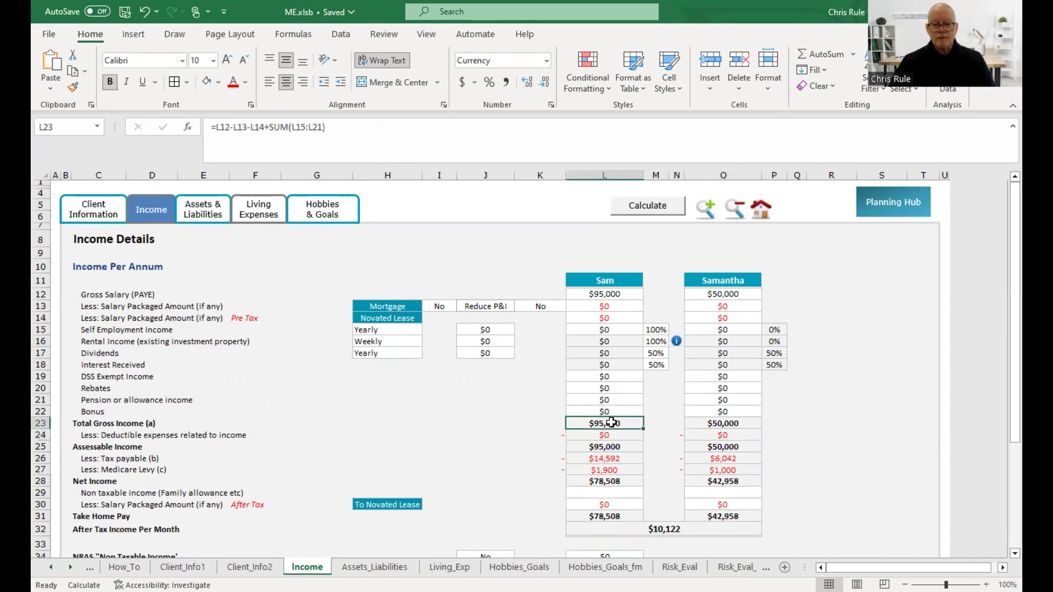
pyautogui.click(725, 425)
# - Examine the tax payable, Medicare levy, net income, take home pay and combined after tax income per month
pyautogui.scroll(-1, 679, 470)
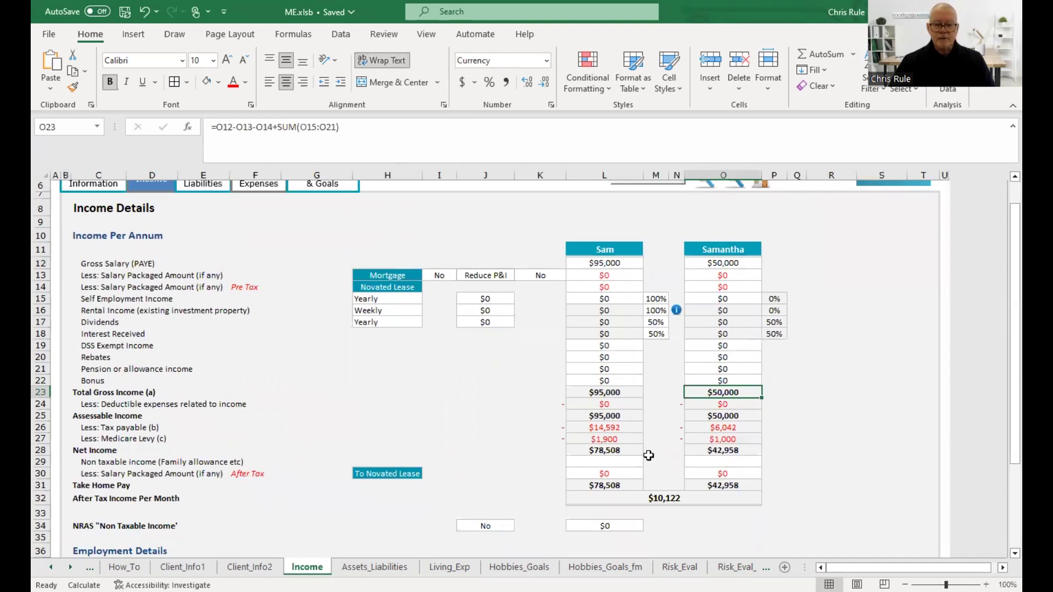
pyautogui.click(618, 427)
pyautogui.click(616, 439)
pyautogui.click(616, 453)
pyautogui.click(723, 453)
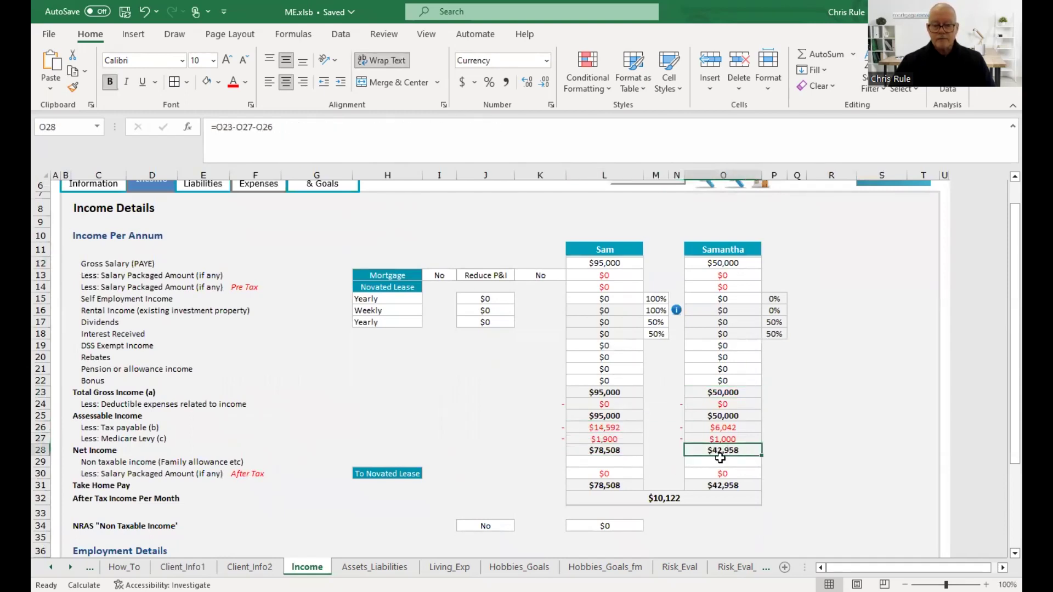
pyautogui.click(655, 499)
pyautogui.click(628, 487)
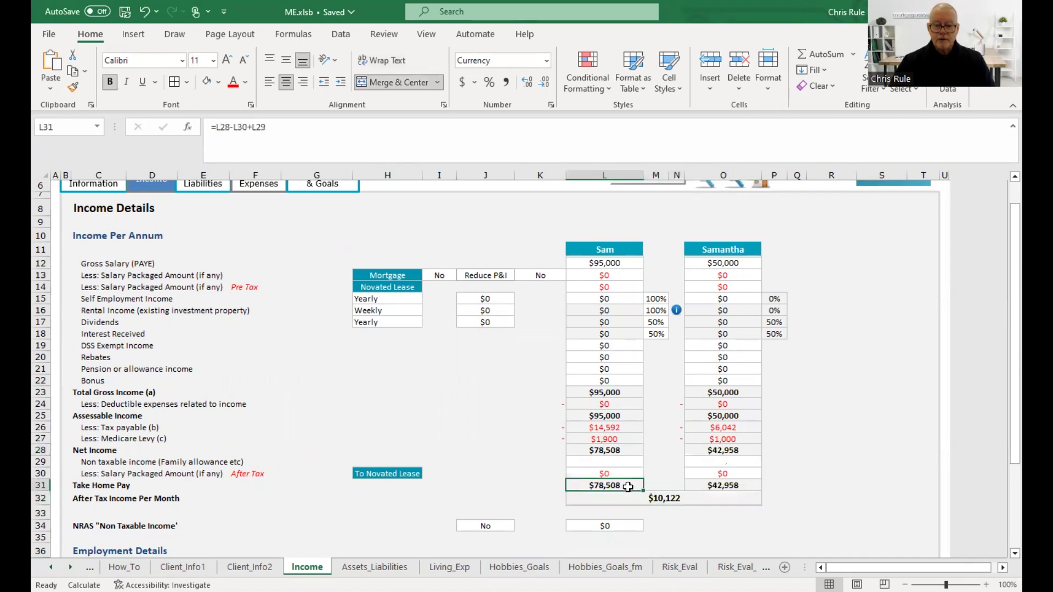
pyautogui.click(718, 487)
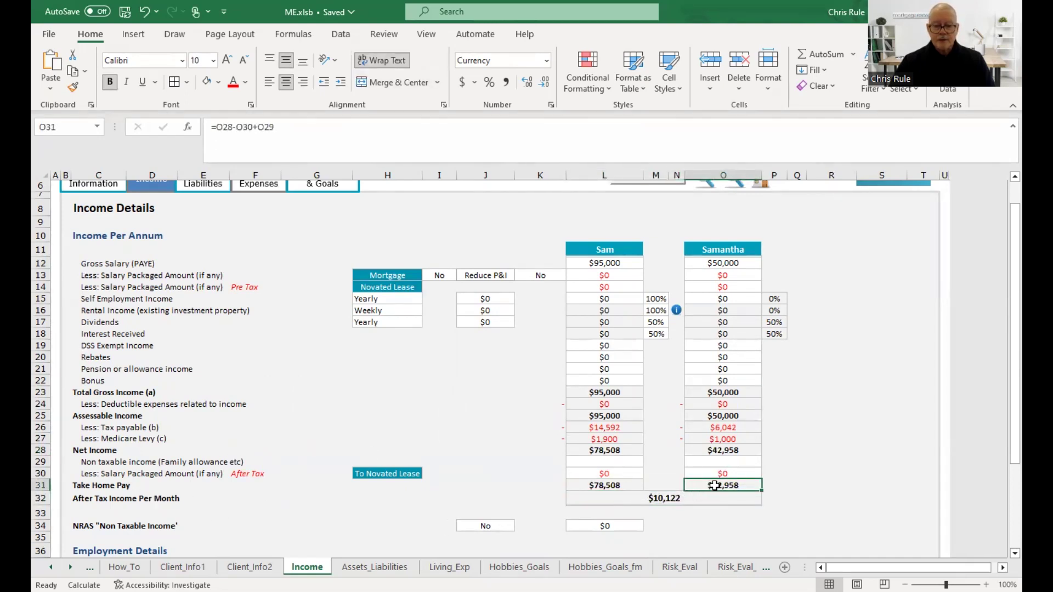
pyautogui.click(627, 487)
pyautogui.click(658, 498)
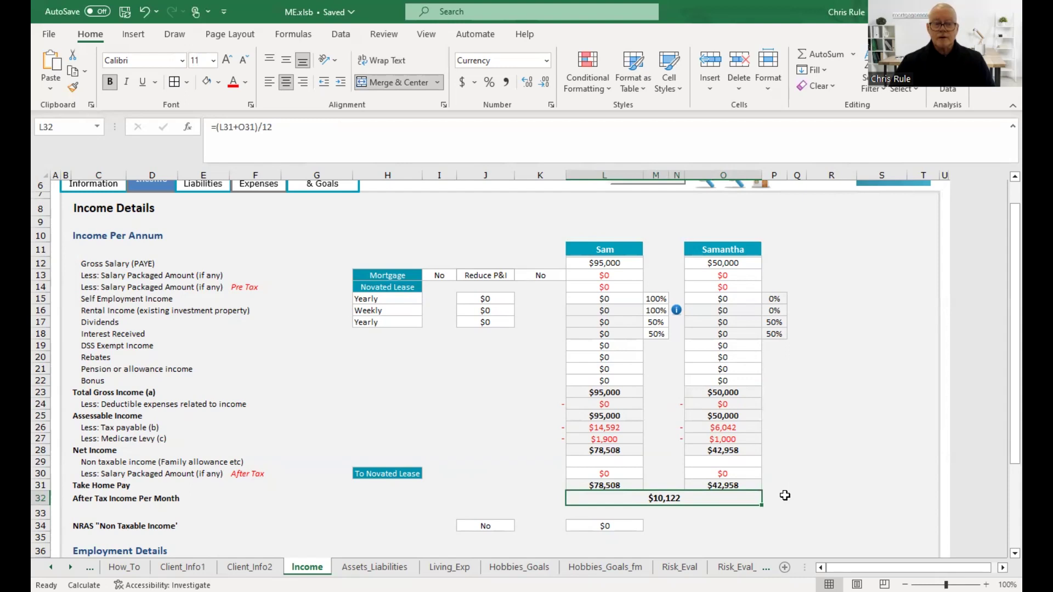
# - Open the Assets & Liabilities sheet and review the amounts for the home loan, Personal Loan (1) and Credit Card 1
pyautogui.scroll(1, 784, 495)
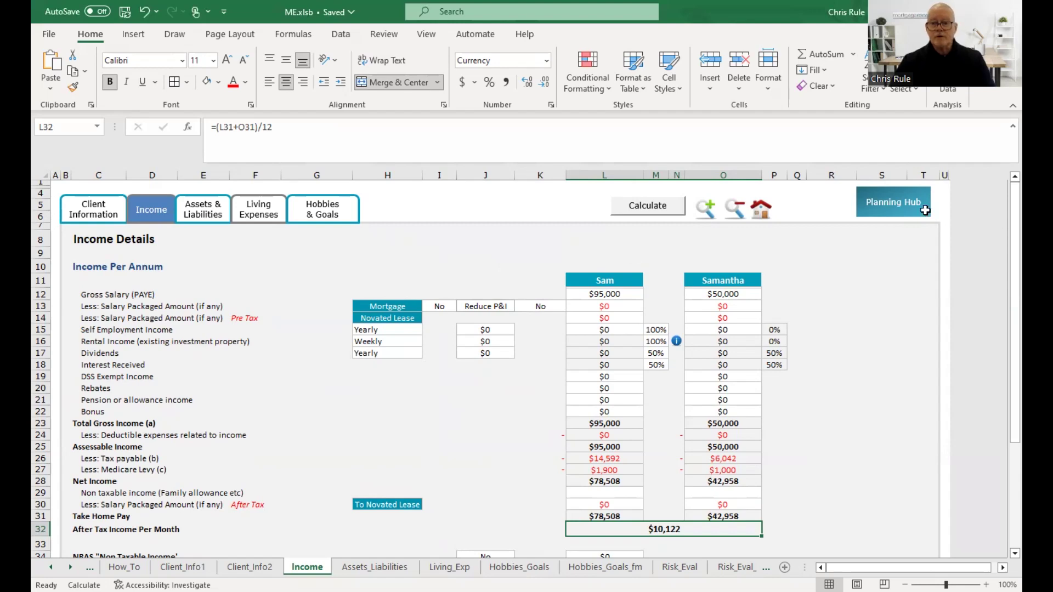
pyautogui.click(214, 220)
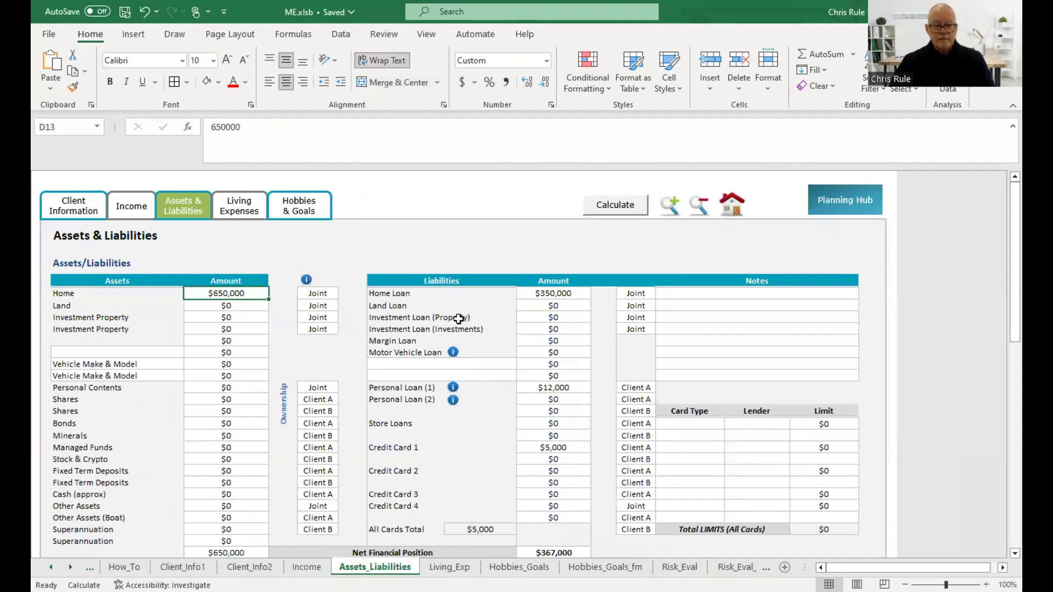
pyautogui.click(575, 292)
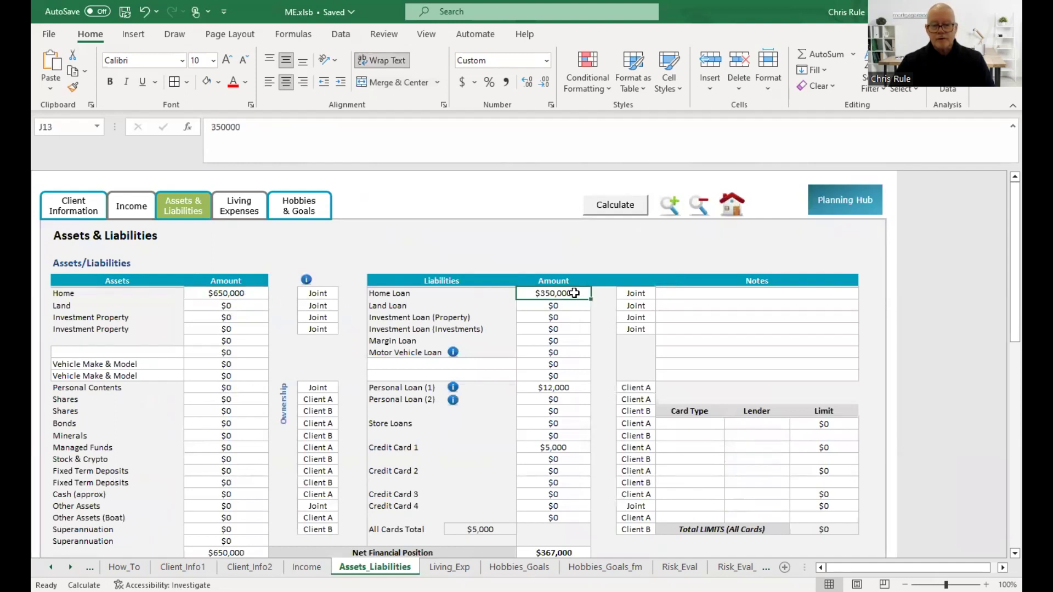
pyautogui.click(579, 390)
pyautogui.click(571, 446)
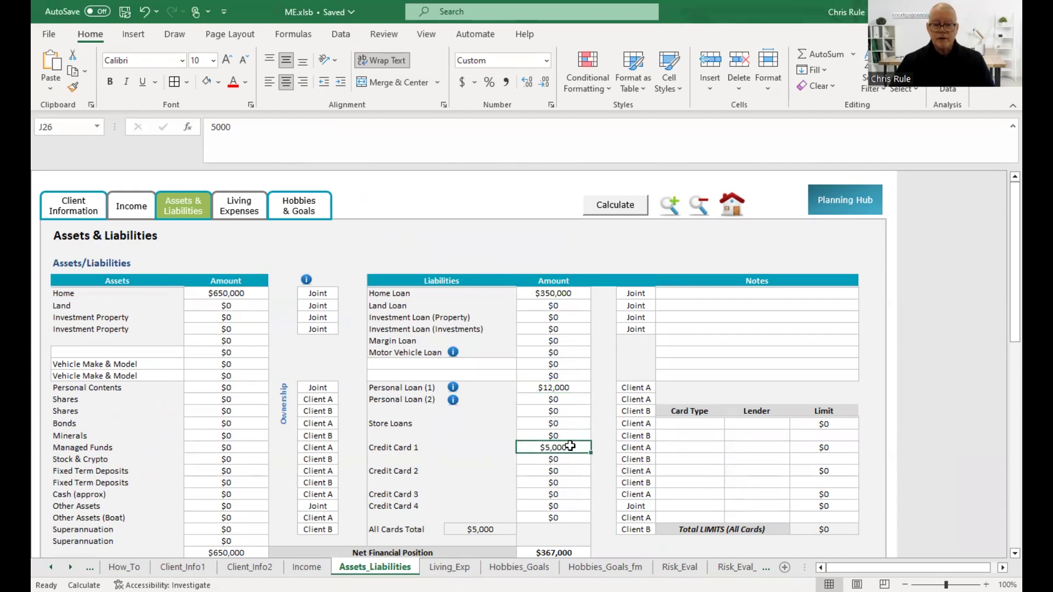
pyautogui.scroll(-2, 569, 444)
pyautogui.scroll(2, 569, 444)
pyautogui.click(559, 388)
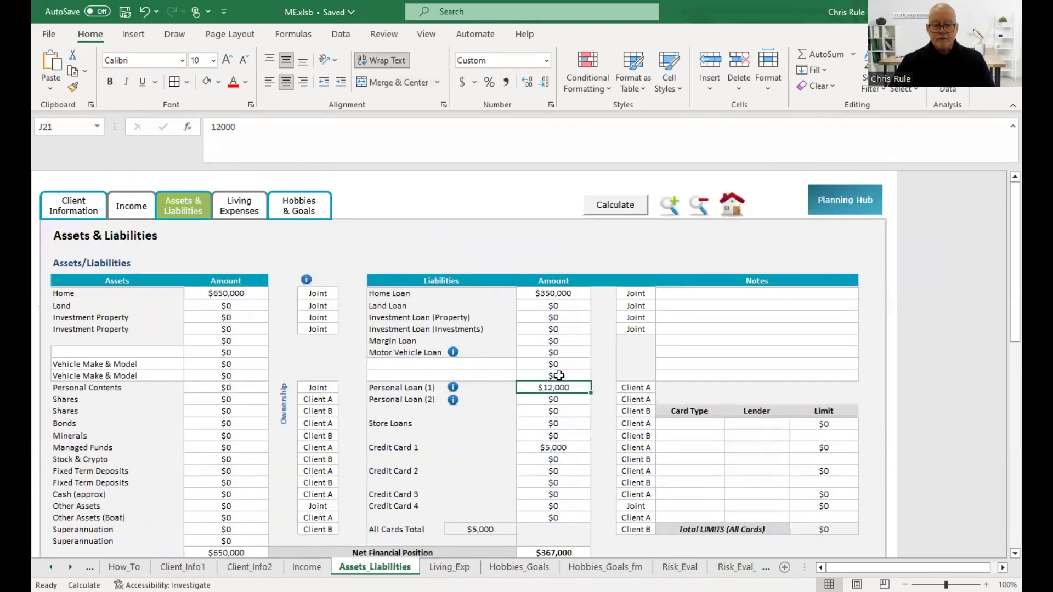
pyautogui.click(565, 292)
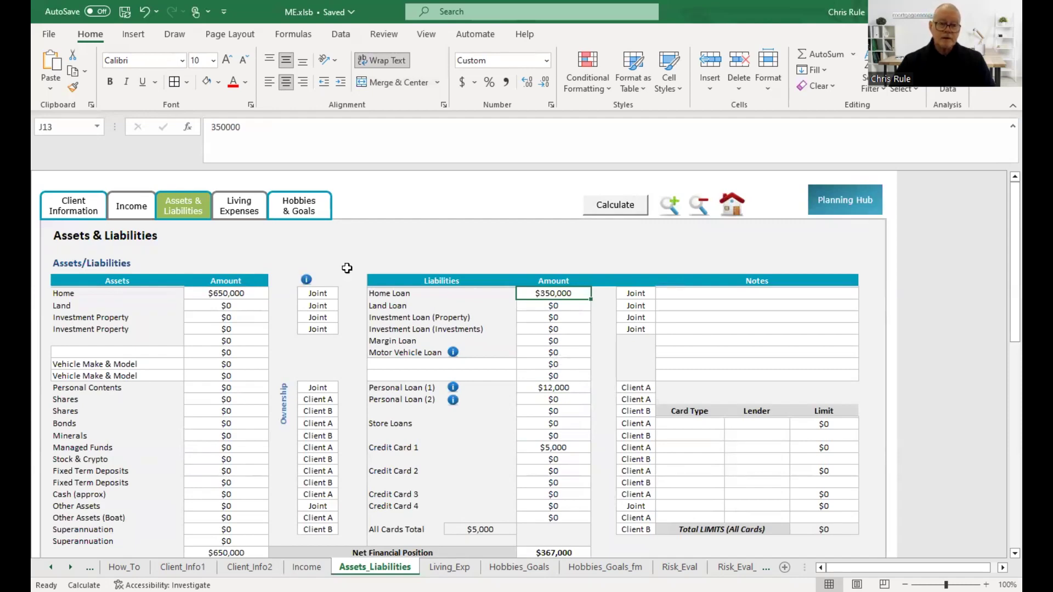
# - Open the Living Expenses sheet and look through its expense categories from start to end
pyautogui.click(233, 208)
pyautogui.scroll(-6, 467, 353)
pyautogui.scroll(6, 468, 353)
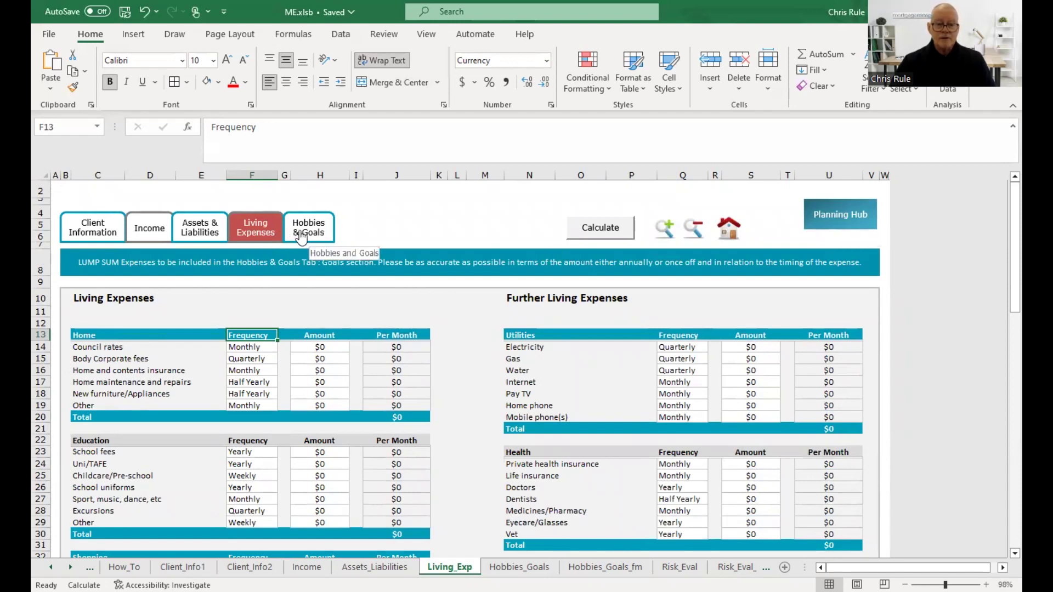
# - Open the Planning Hub and review the savings and debt reduction options under "What's the plan?"
pyautogui.click(834, 221)
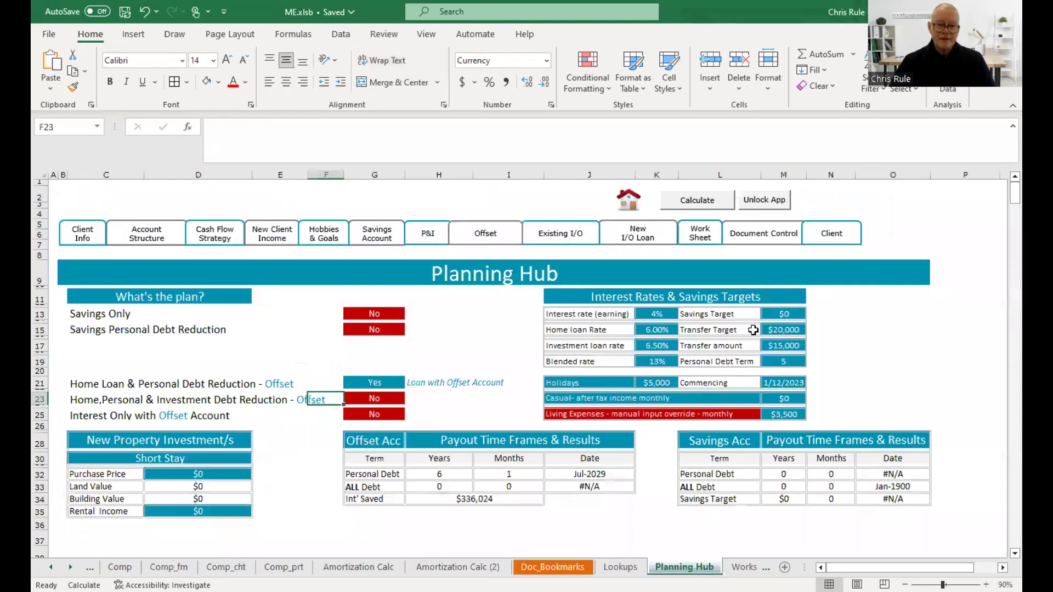
pyautogui.click(897, 346)
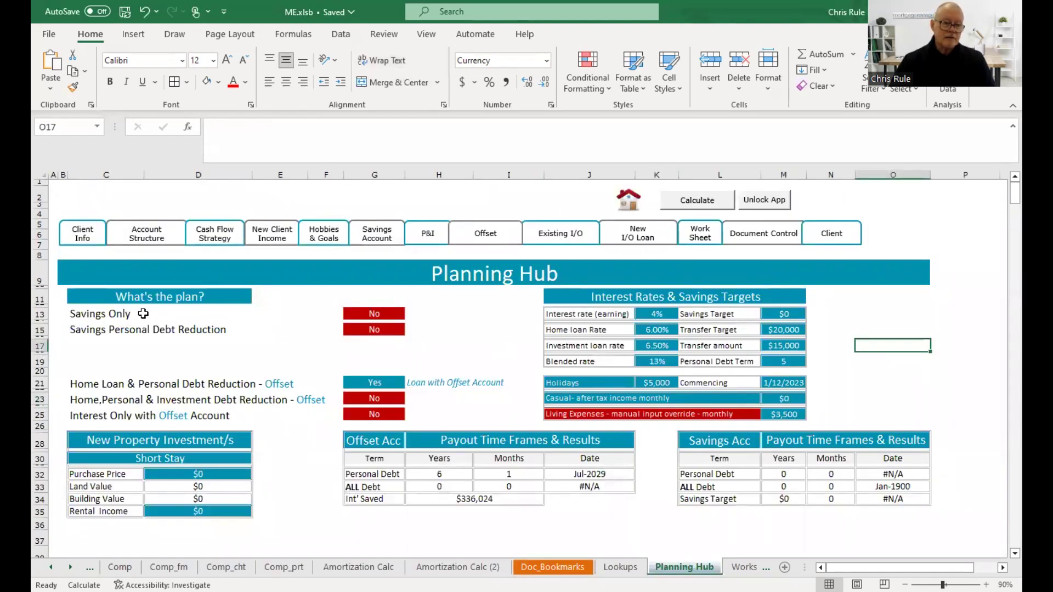
pyautogui.click(154, 301)
pyautogui.click(125, 314)
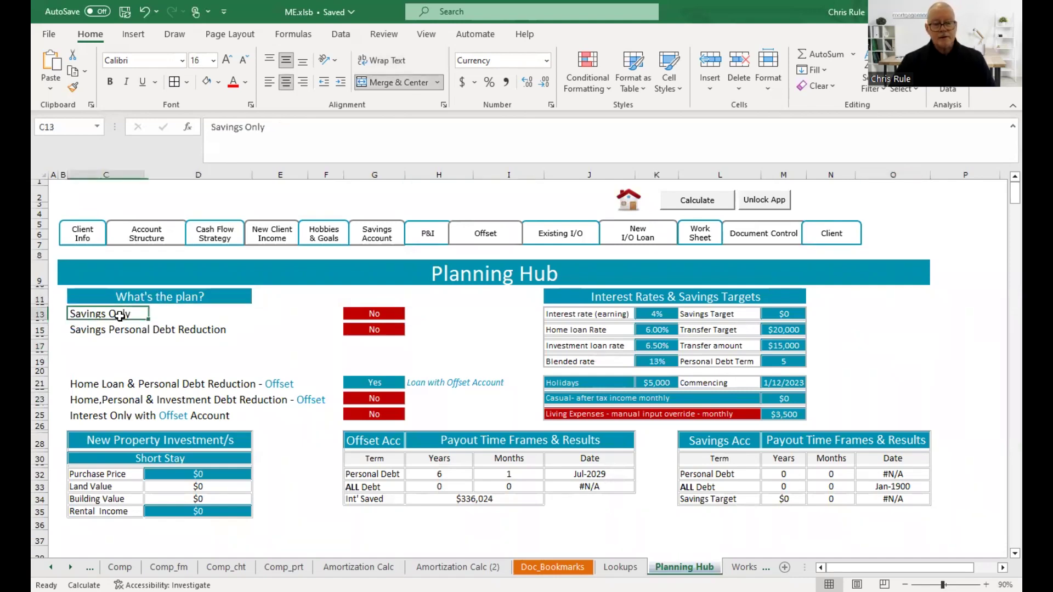
pyautogui.click(135, 331)
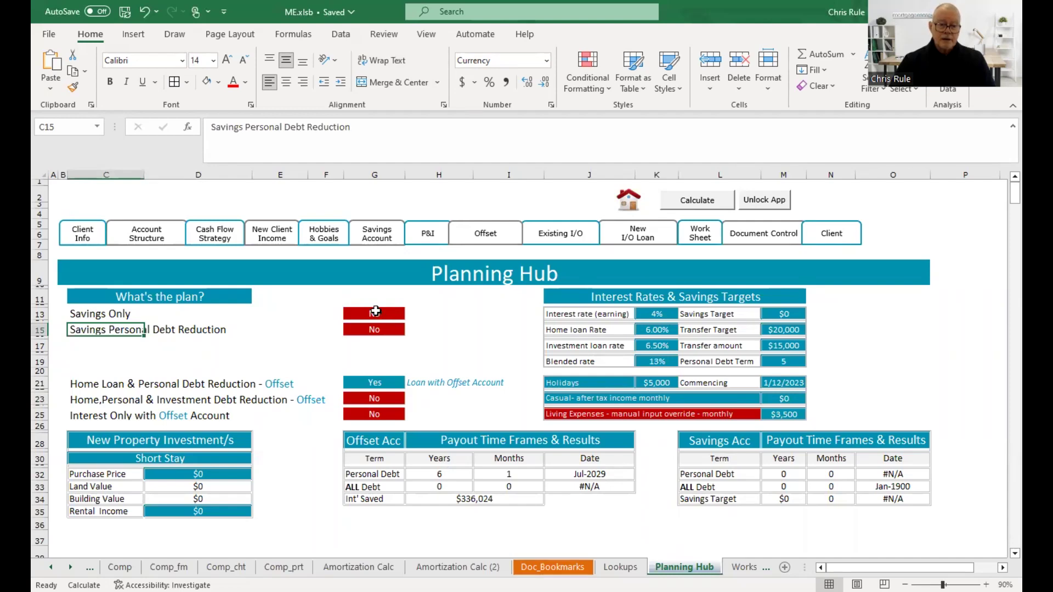
pyautogui.click(379, 314)
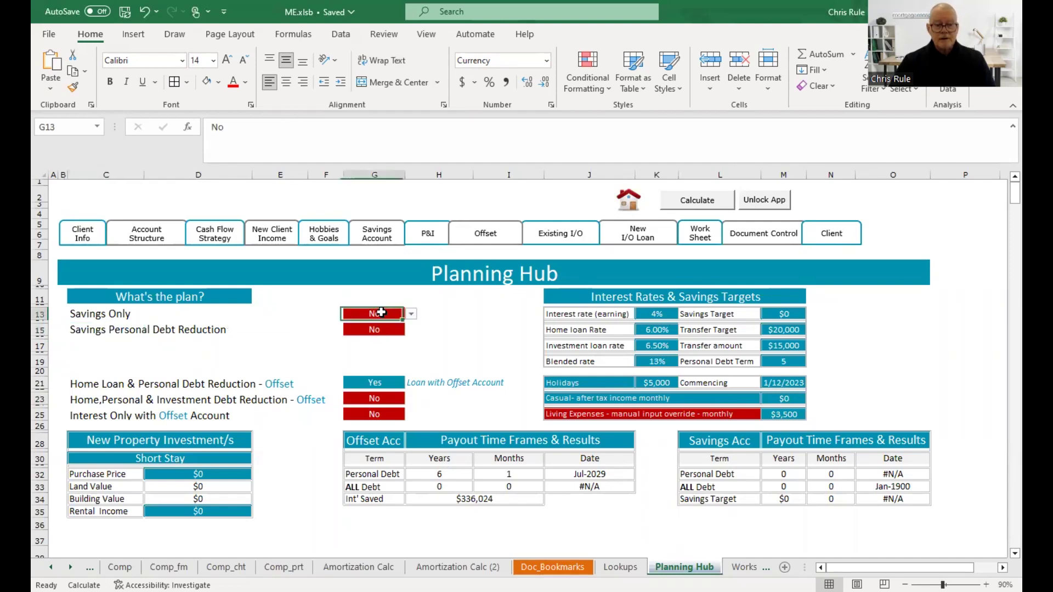
pyautogui.click(448, 349)
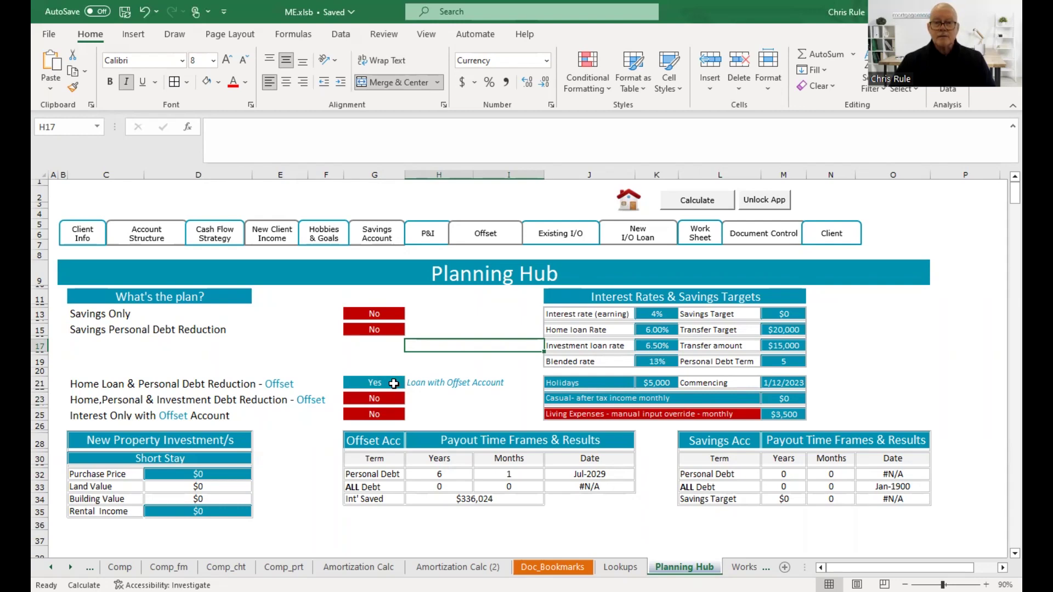
# - Inspect the Transfer Target and Transfer amount under Interest Rates & Savings Targets
pyautogui.click(795, 329)
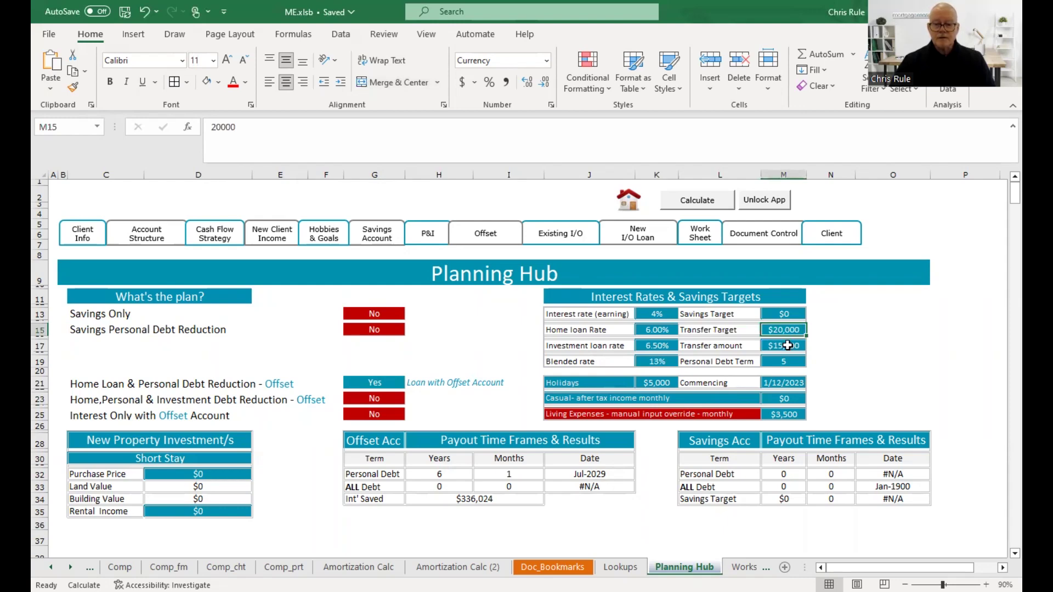
pyautogui.click(787, 344)
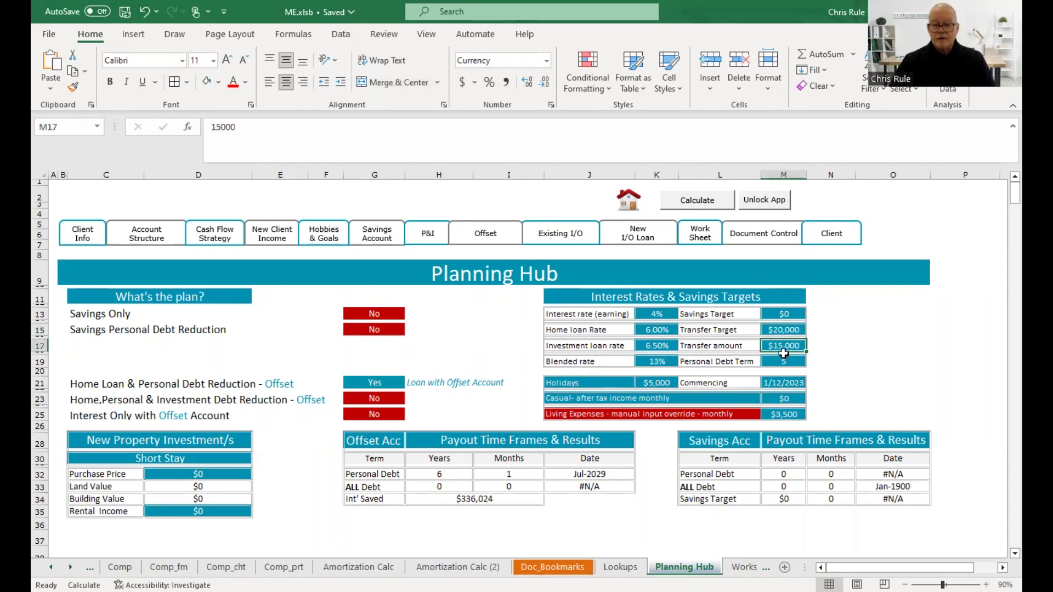
pyautogui.click(779, 329)
pyautogui.click(779, 345)
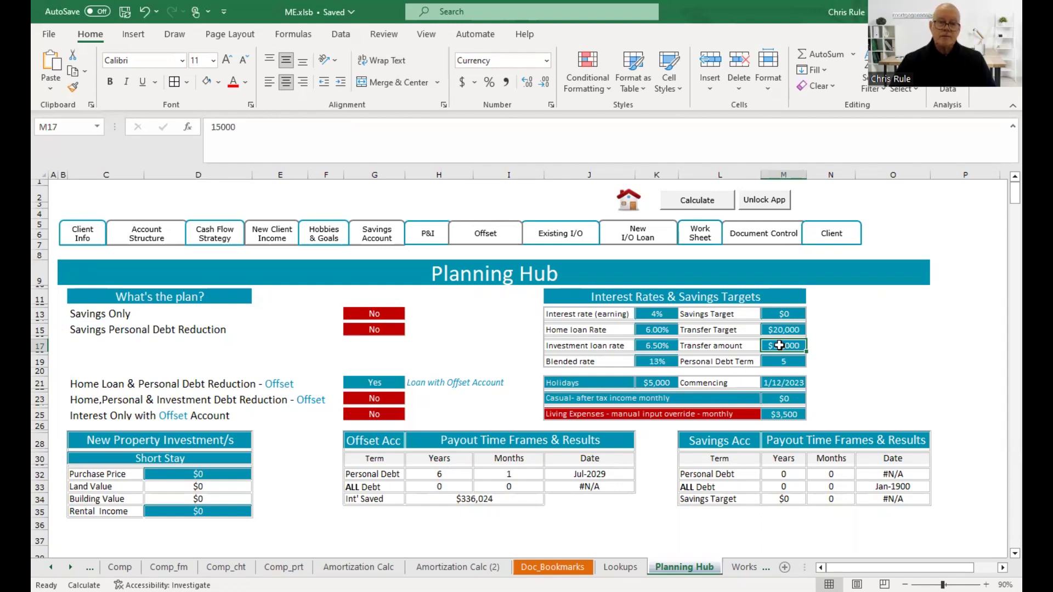
pyautogui.click(843, 362)
# - Inspect the Holidays amount and its Commencing date in the Planning Hub
pyautogui.click(660, 387)
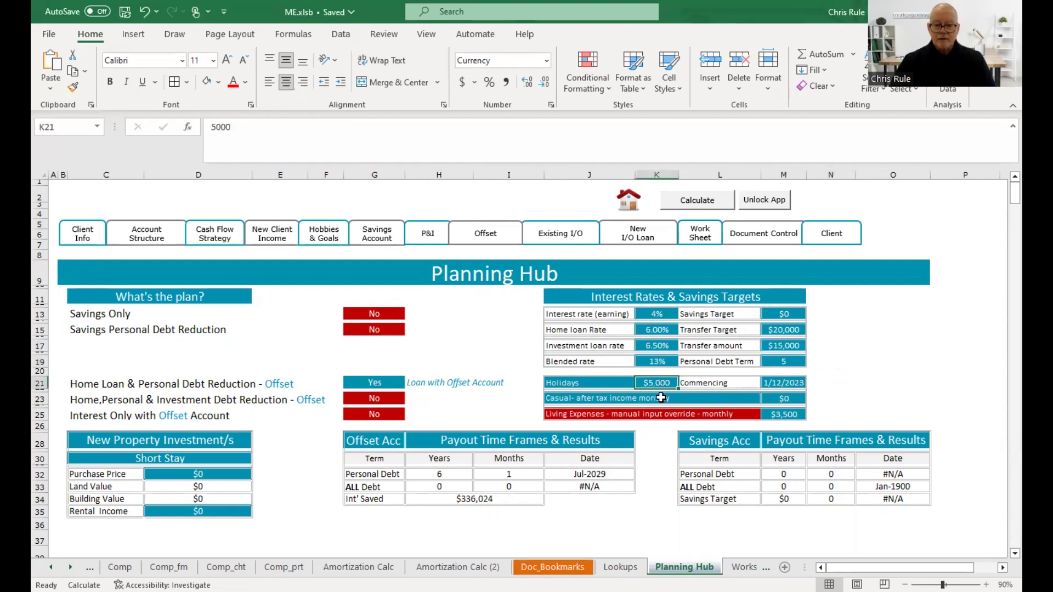
pyautogui.click(788, 382)
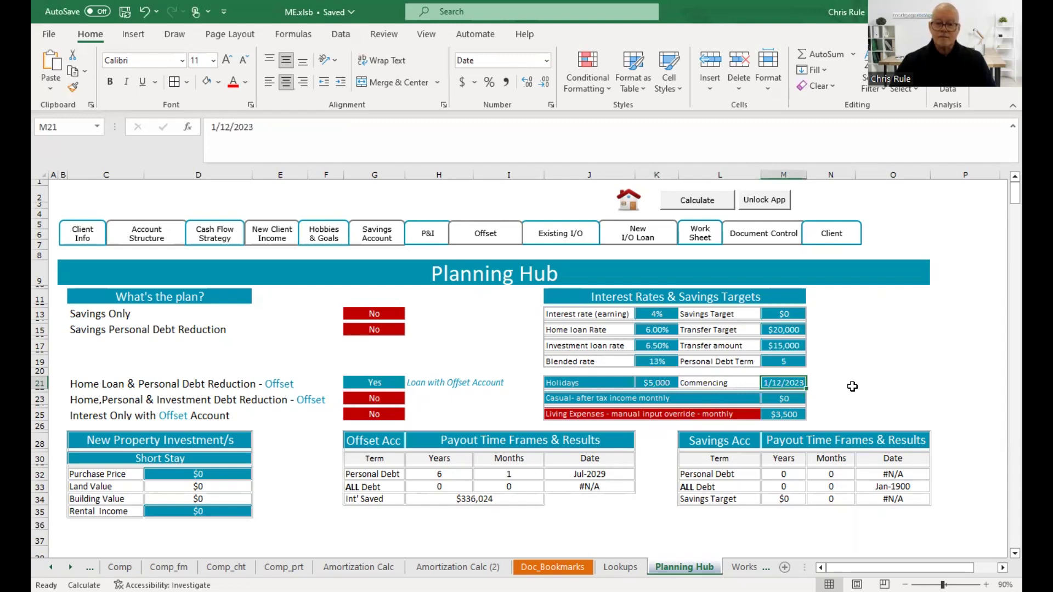
pyautogui.click(665, 382)
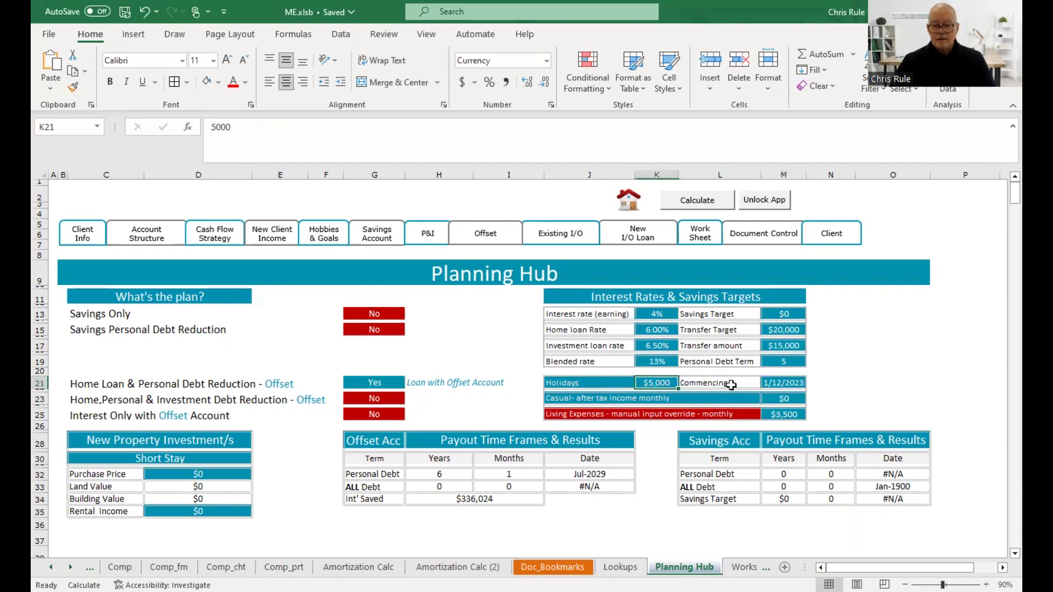
pyautogui.click(779, 382)
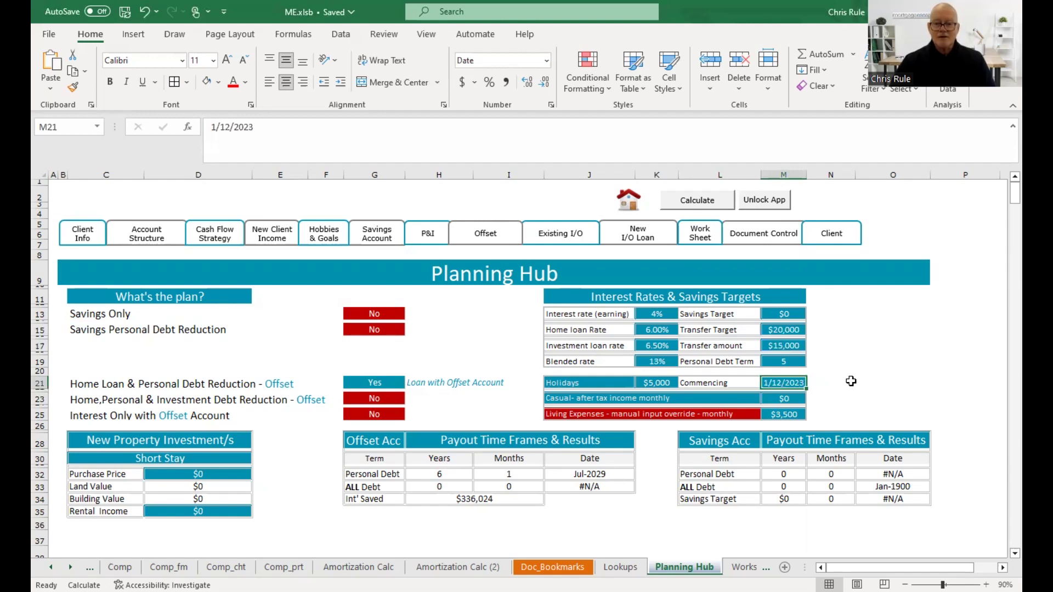
# - Review the monthly Living Expenses override and the offset account's Personal Debt payout term in years and months
pyautogui.click(623, 528)
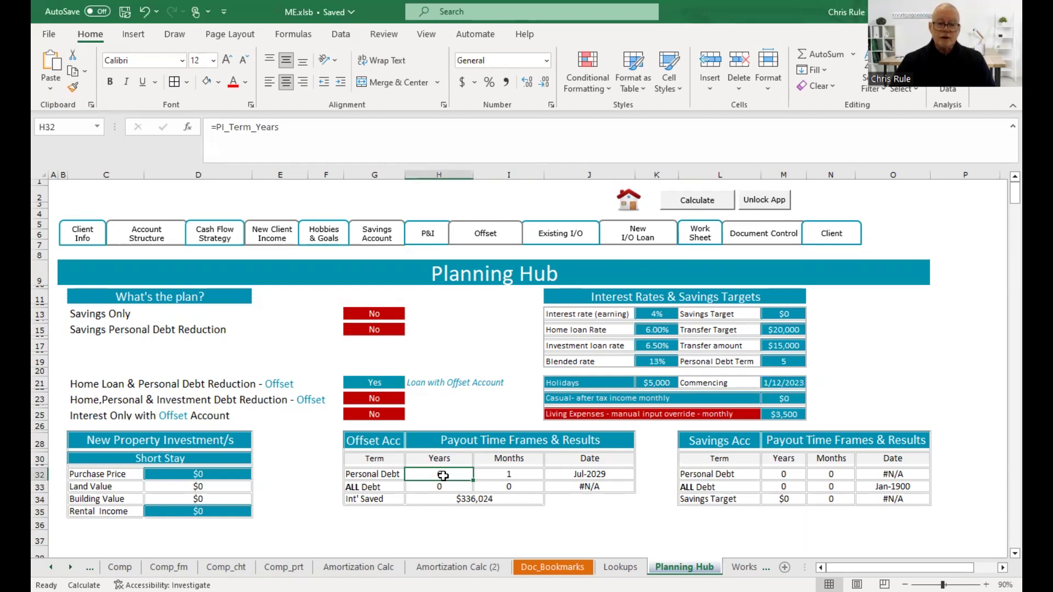
pyautogui.click(482, 417)
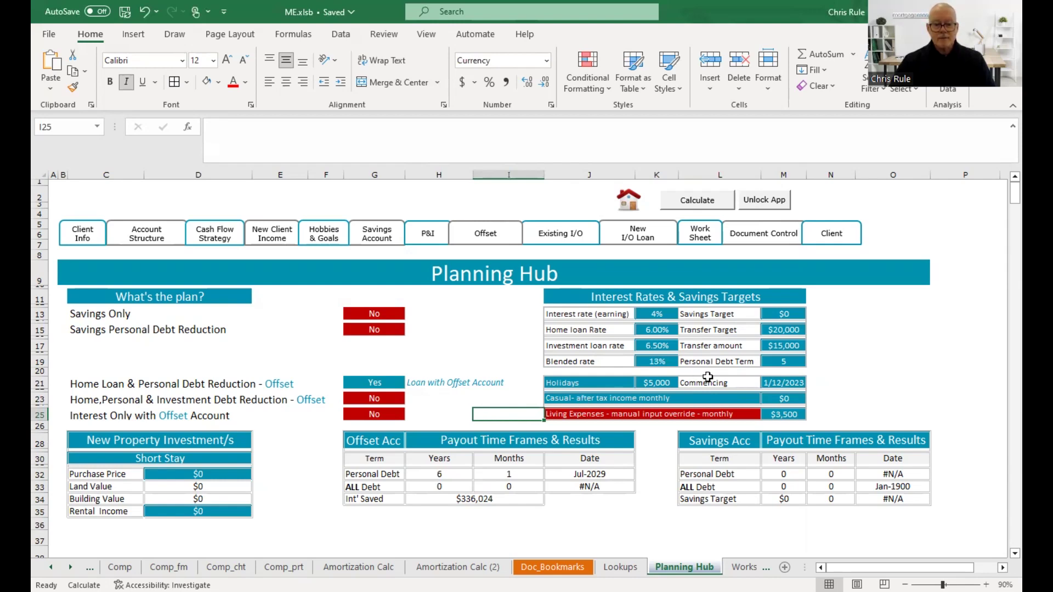
pyautogui.click(784, 414)
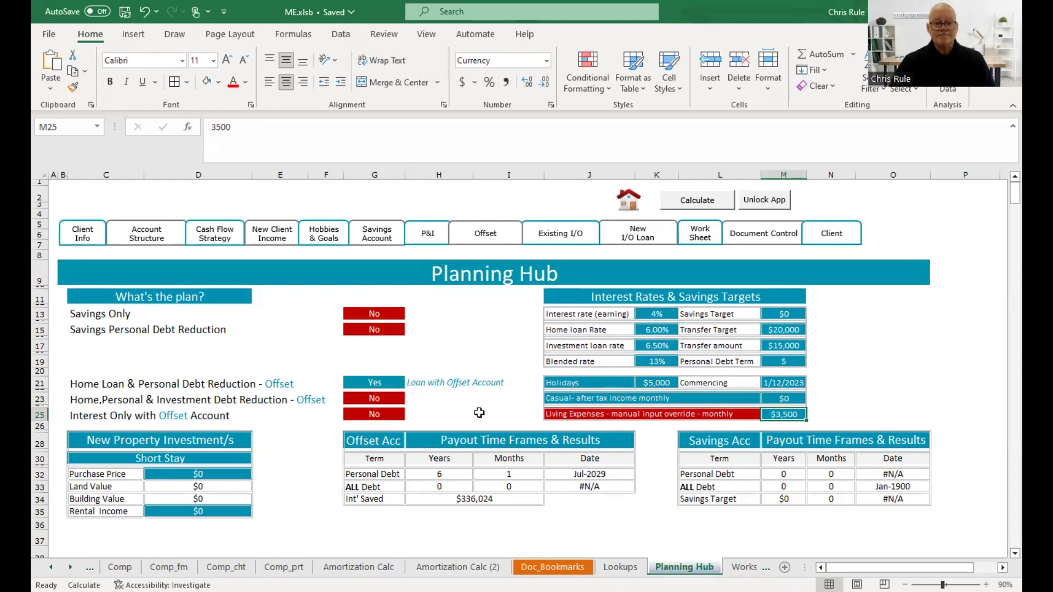
pyautogui.click(459, 475)
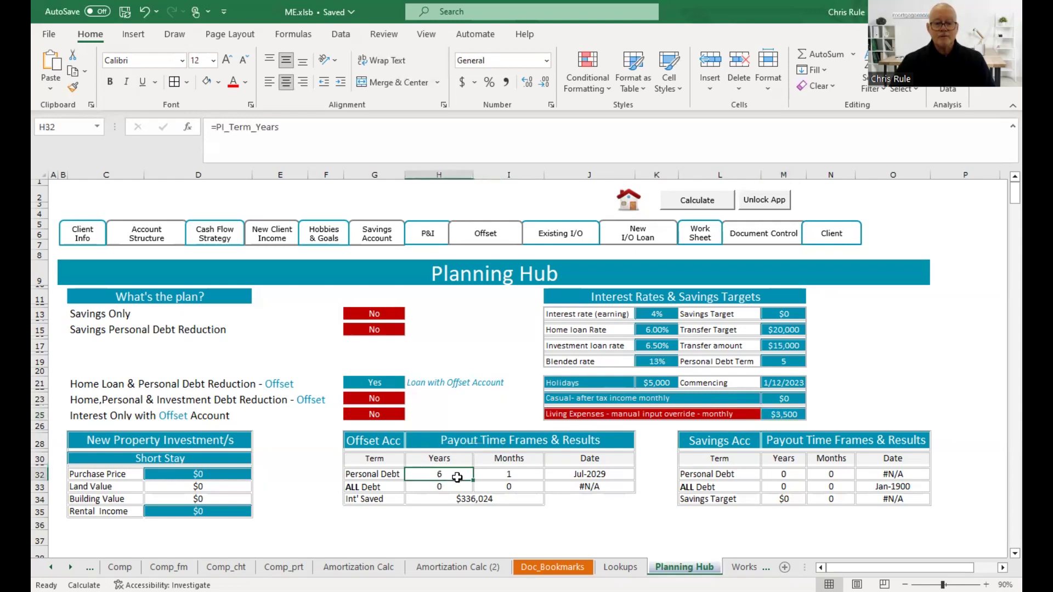
pyautogui.click(502, 477)
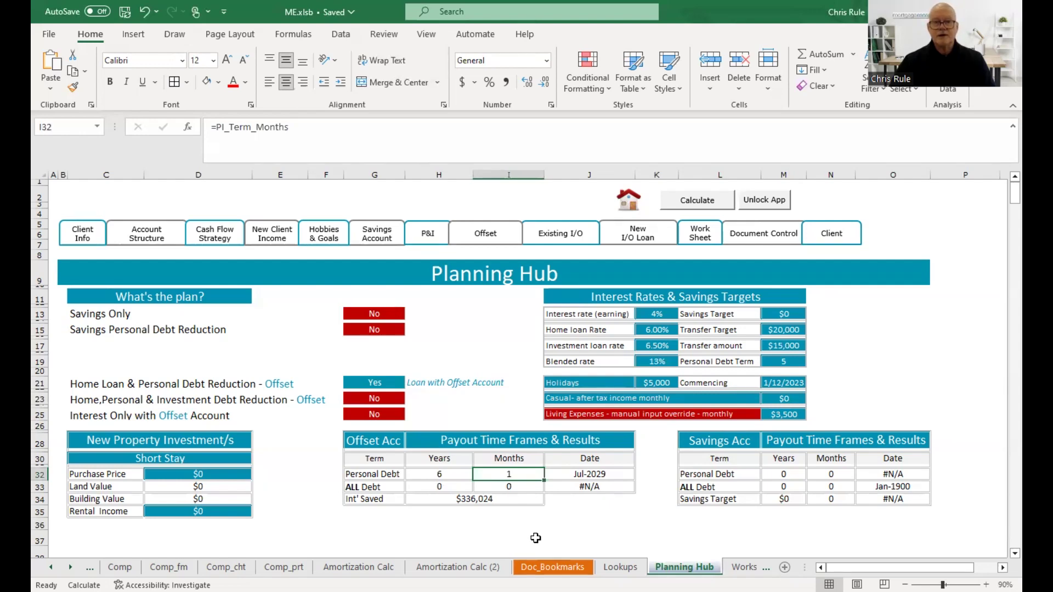
# - Check the offset interest saved, and review the home loan's principal, interest rate, term and monthly payment in Account Structure
pyautogui.click(489, 500)
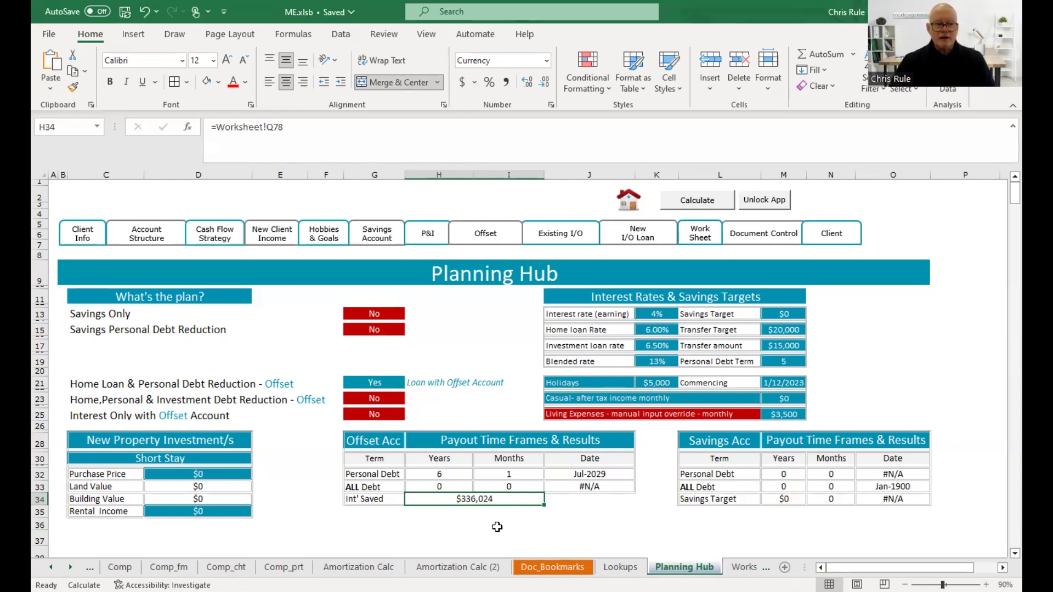
pyautogui.click(156, 233)
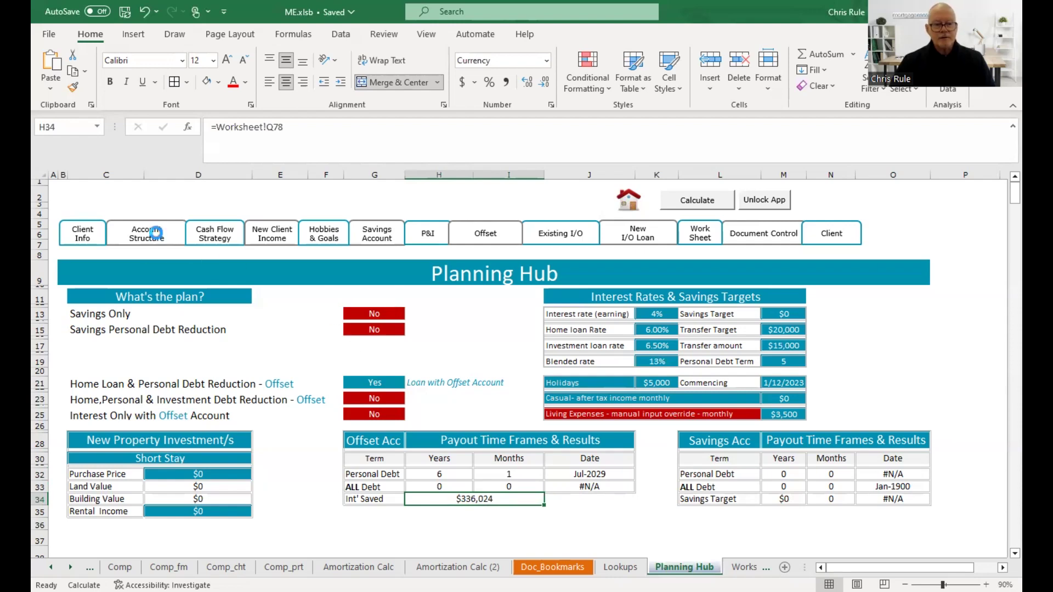
pyautogui.click(384, 317)
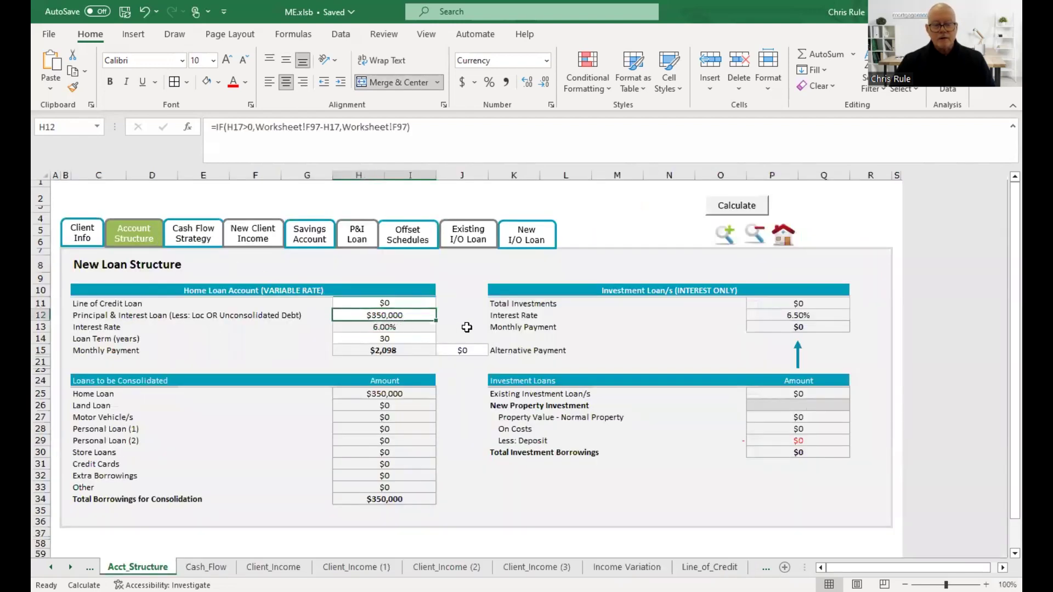
pyautogui.click(406, 328)
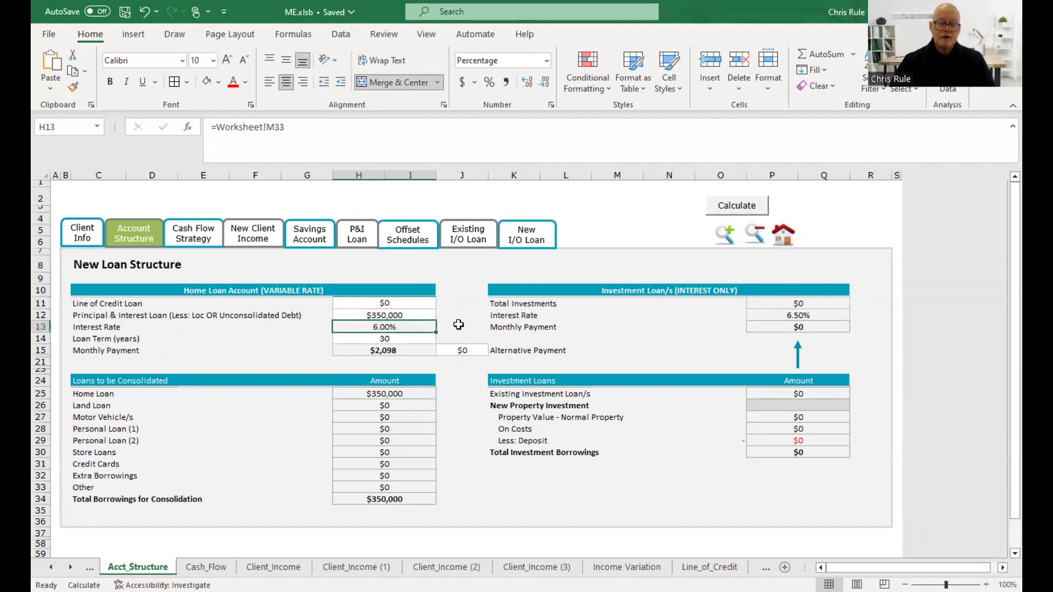
pyautogui.click(424, 340)
pyautogui.click(425, 351)
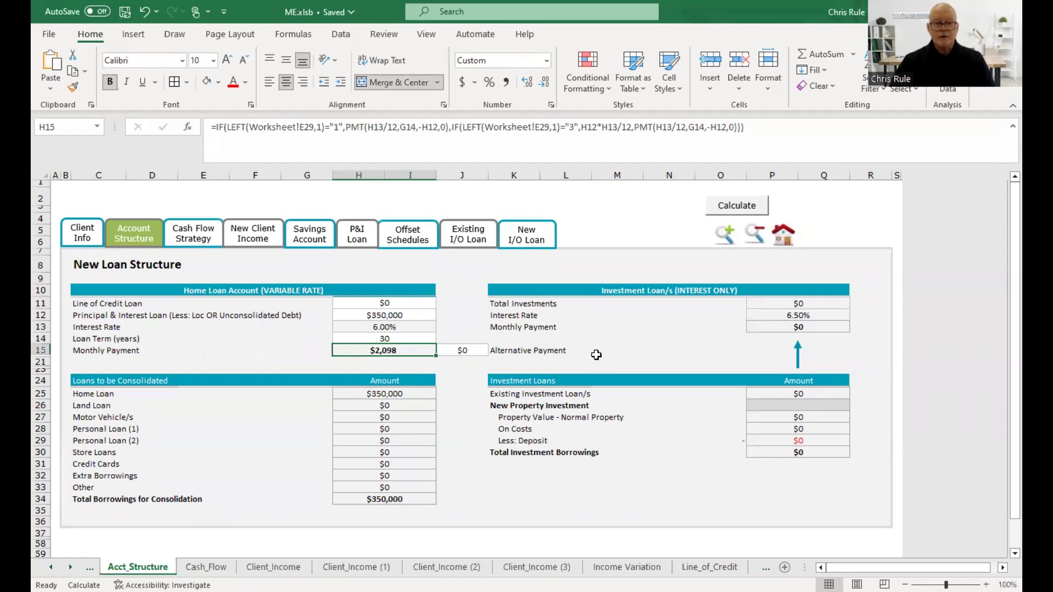
# - Open the monthly Cash Flow Strategy and inspect the combined after tax income and the Offset Account it flows into
pyautogui.click(191, 238)
pyautogui.click(729, 316)
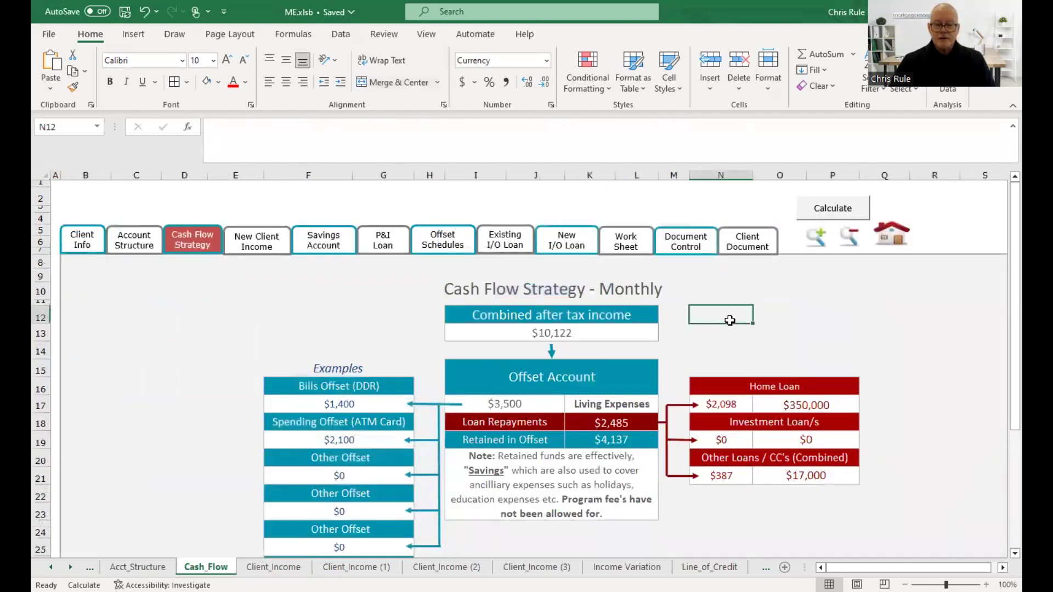
pyautogui.click(599, 334)
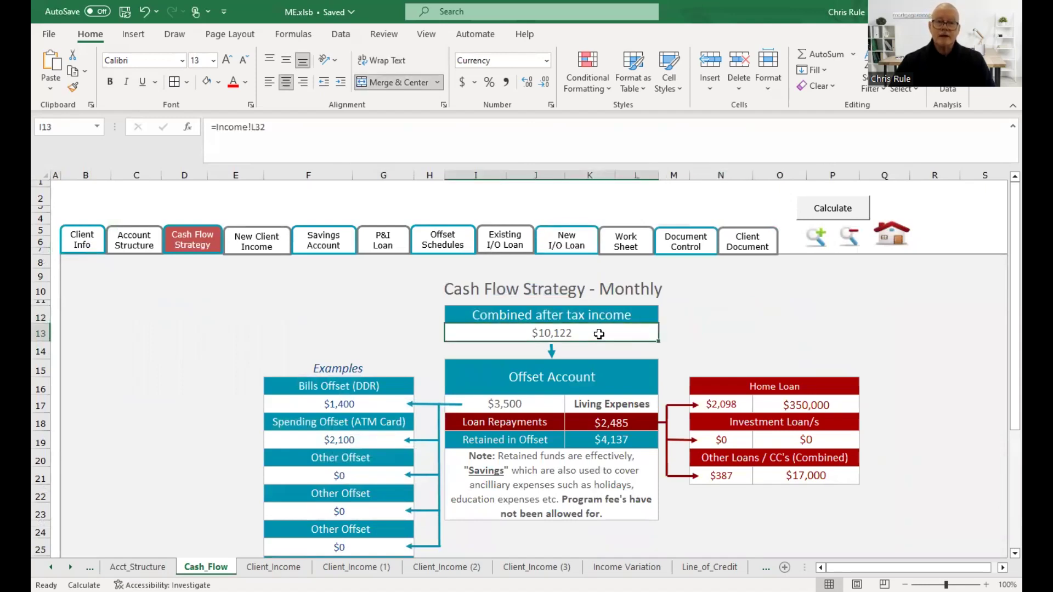
pyautogui.click(568, 376)
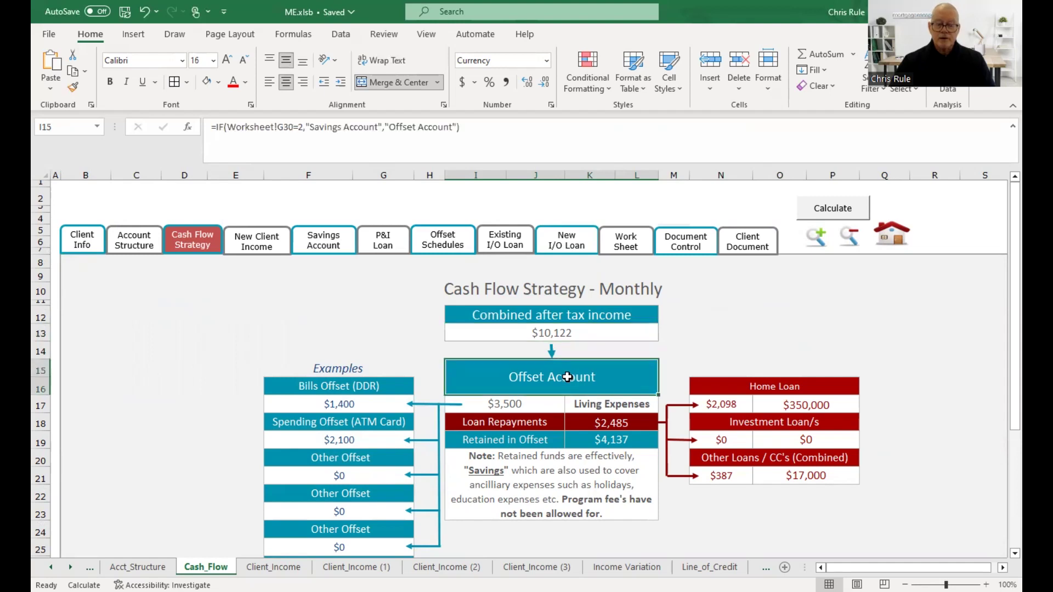
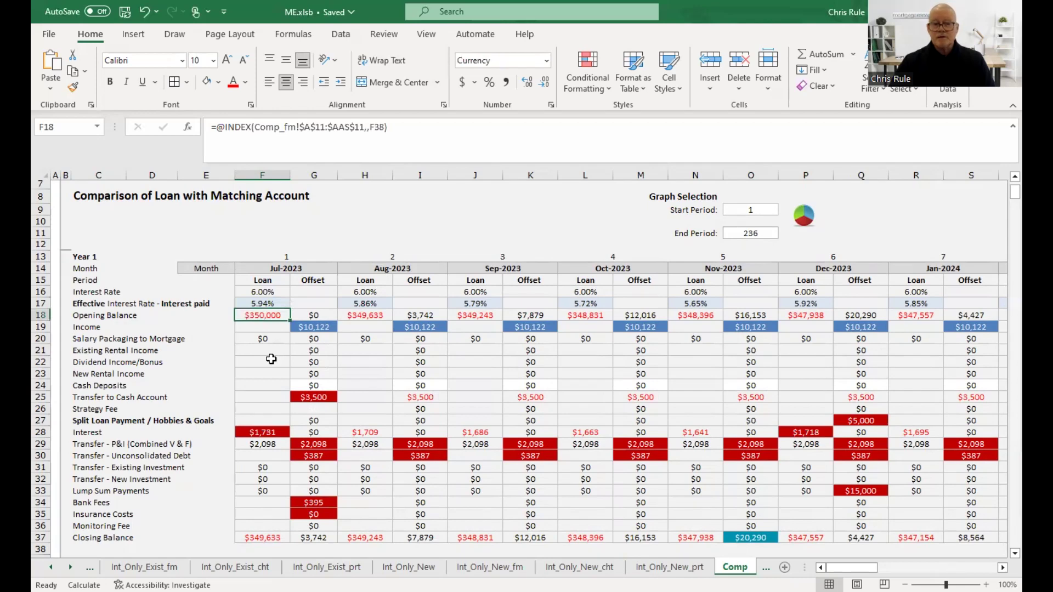
# - In the loan comparison's July 2023 columns, inspect the loan opening balance, offset income and Transfer to Cash Account
pyautogui.click(314, 327)
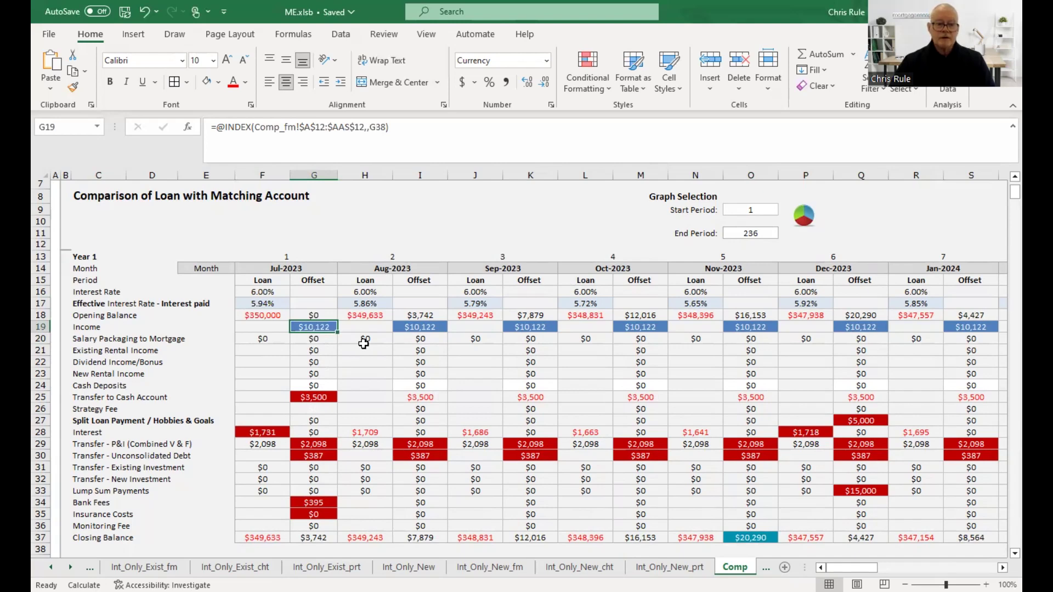
pyautogui.click(276, 319)
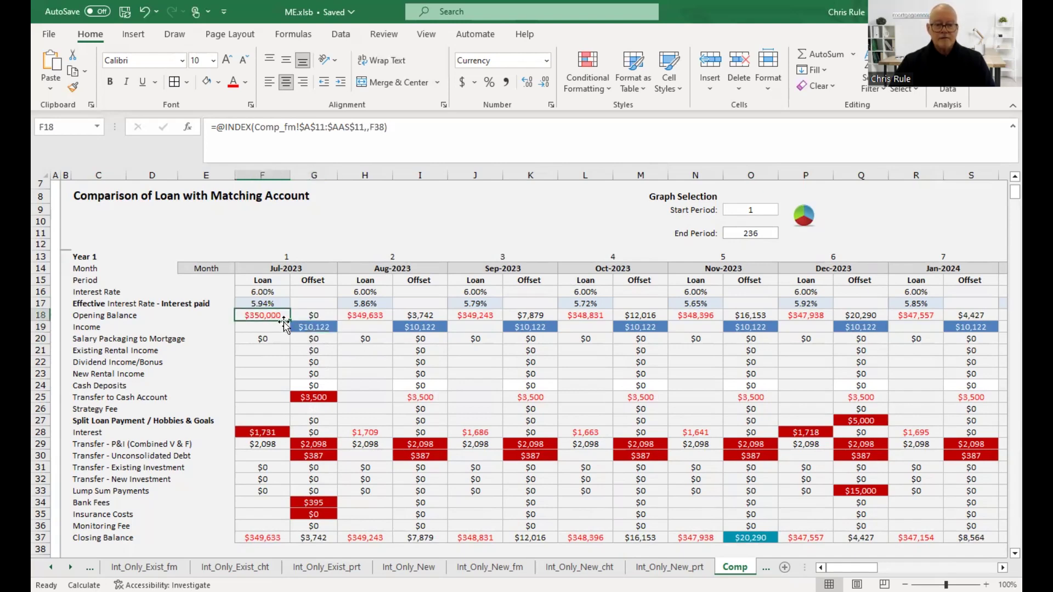
pyautogui.click(309, 326)
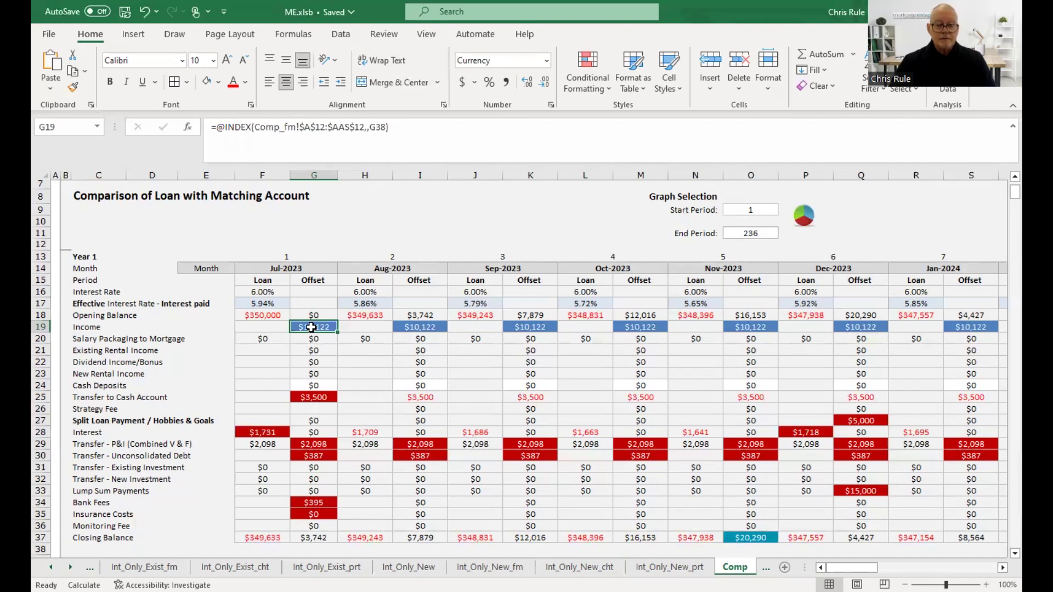
pyautogui.click(328, 397)
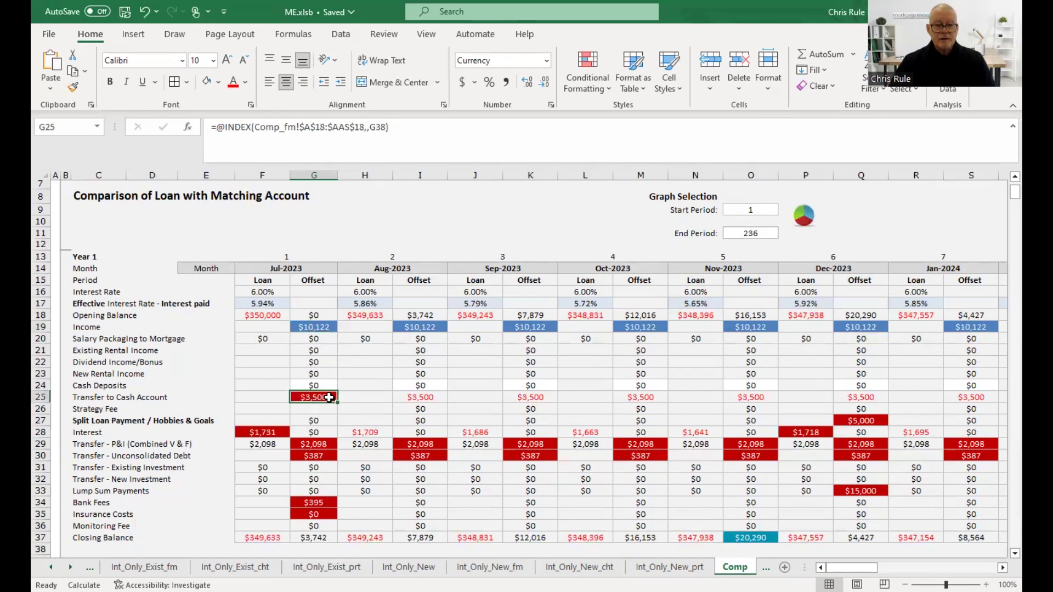
pyautogui.click(148, 398)
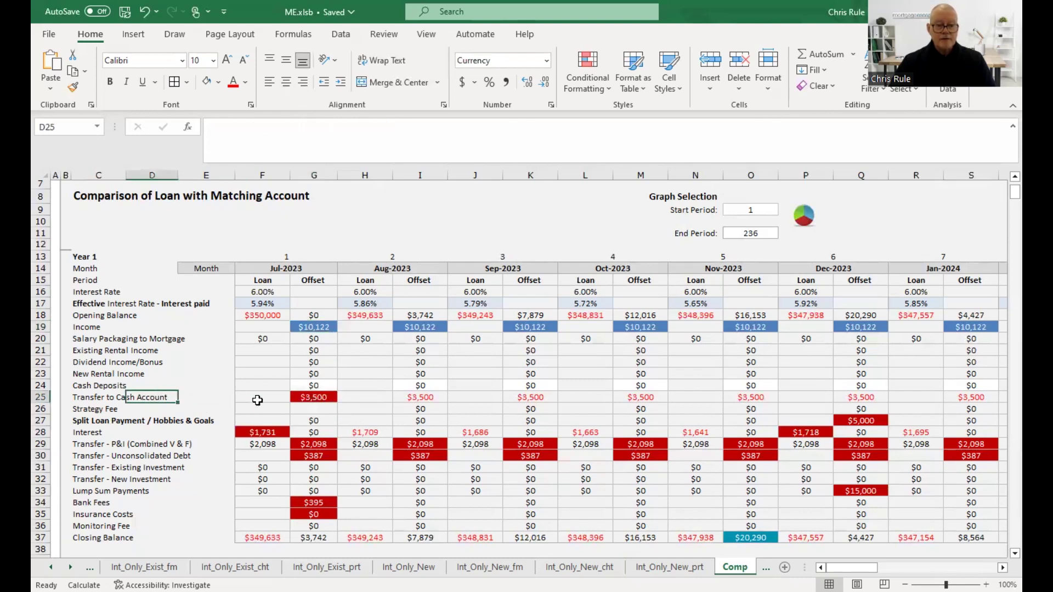
pyautogui.click(324, 395)
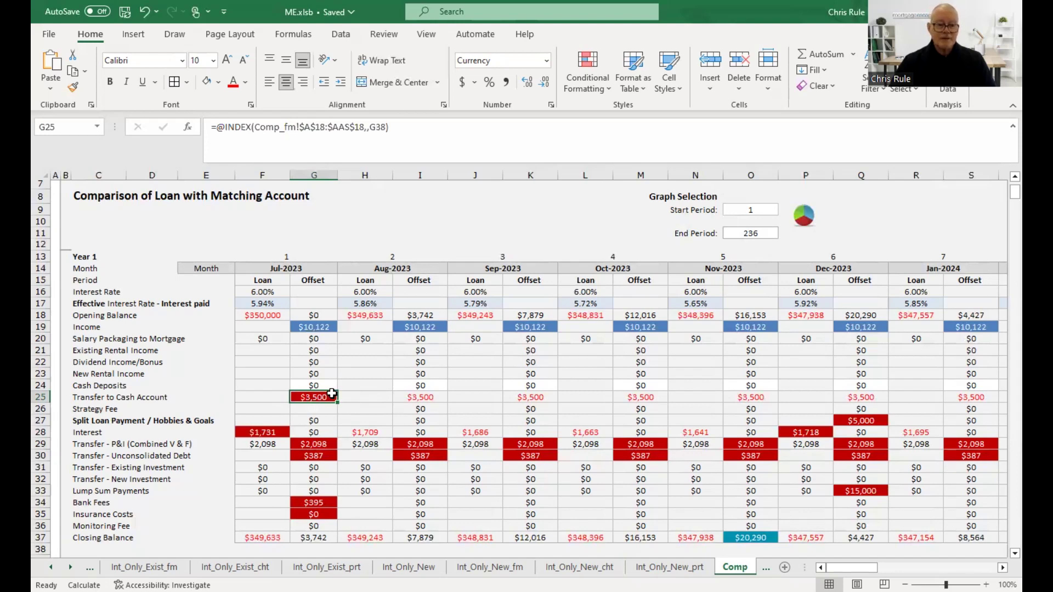
pyautogui.click(313, 329)
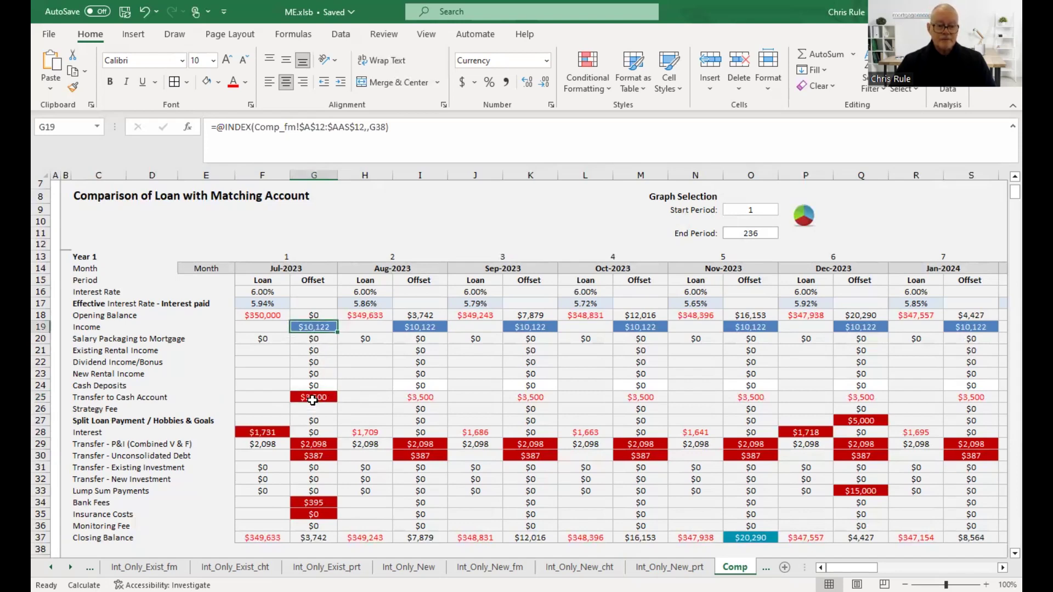
# - Inspect the July 2023 P&I transfer into the loan and the offset account's Unconsolidated Debt transfer and Bank Fees
pyautogui.click(269, 447)
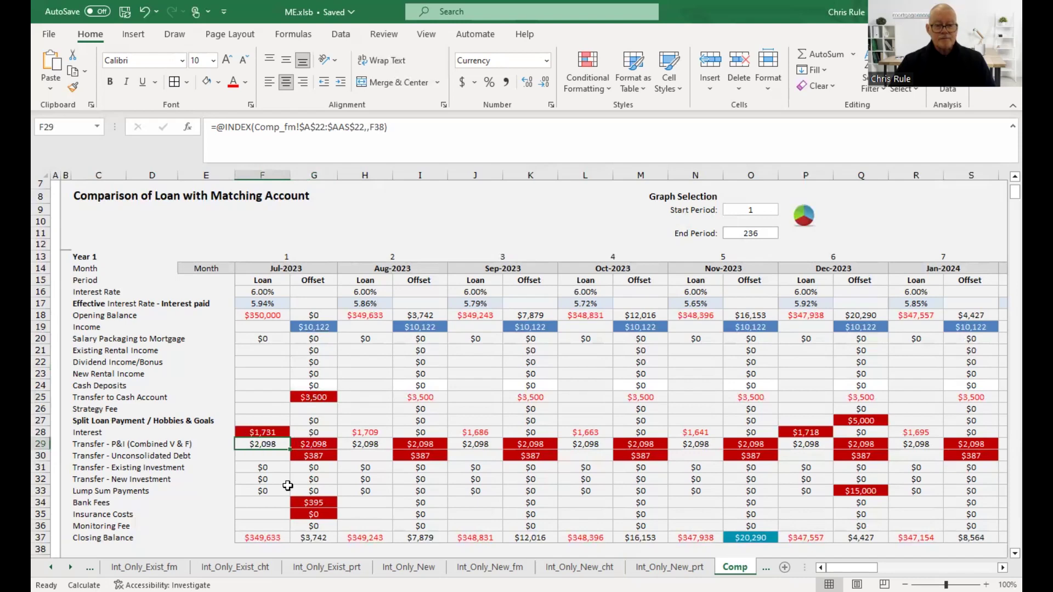
pyautogui.click(330, 456)
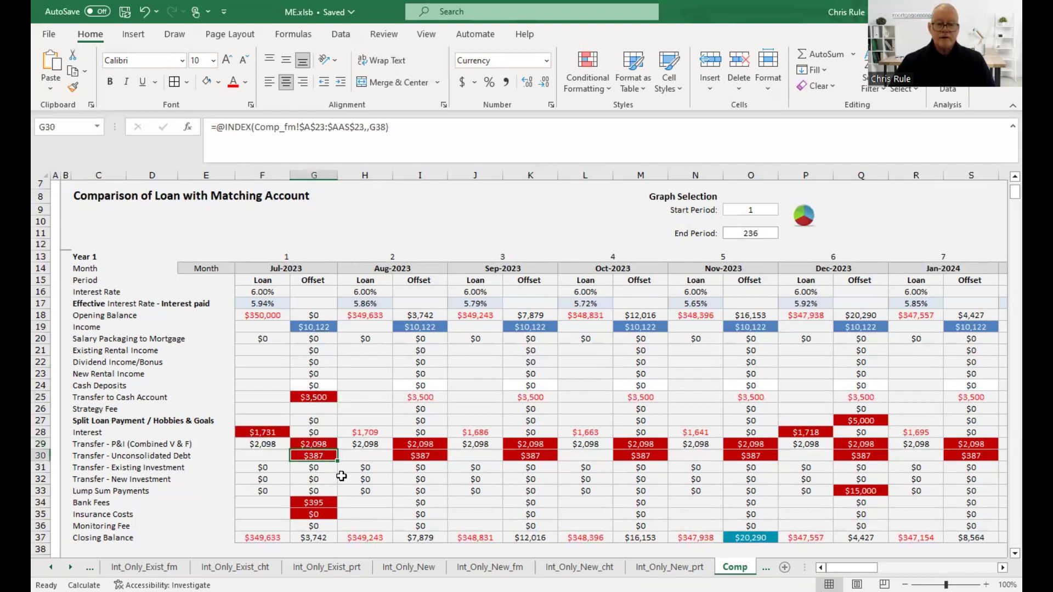
pyautogui.click(325, 500)
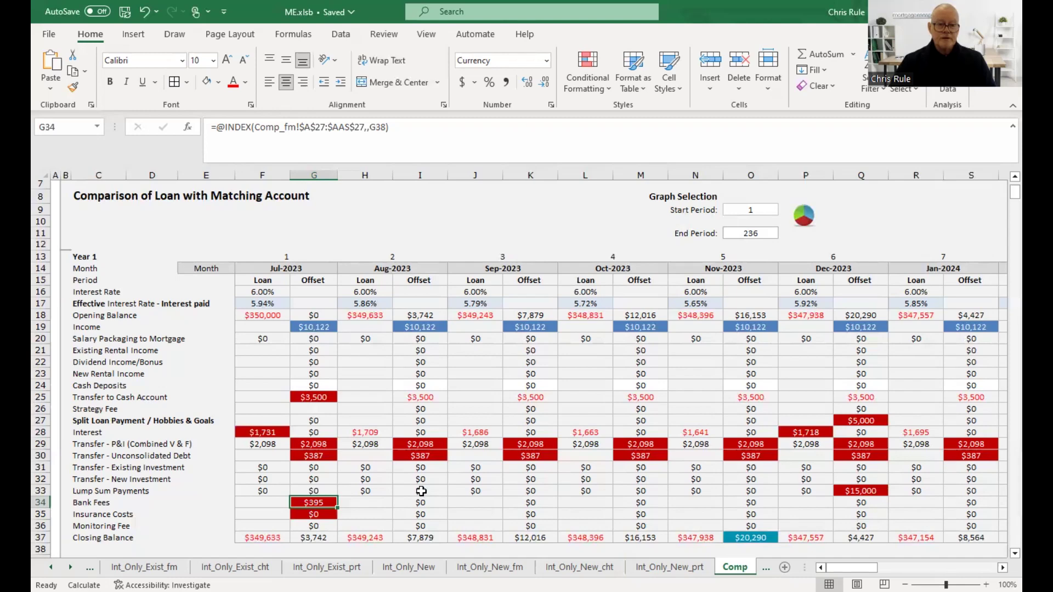
# - Trace the July 2023 offset column from income through the cash, P&I and debt transfers and bank fees to the closing balance
pyautogui.click(325, 327)
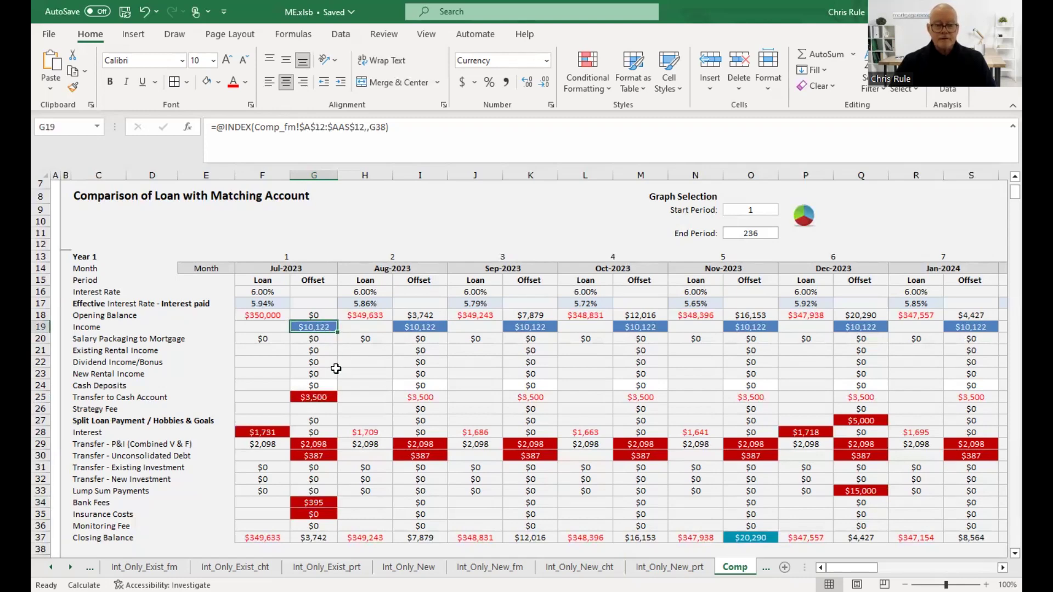
pyautogui.click(326, 400)
pyautogui.click(326, 445)
pyautogui.click(328, 455)
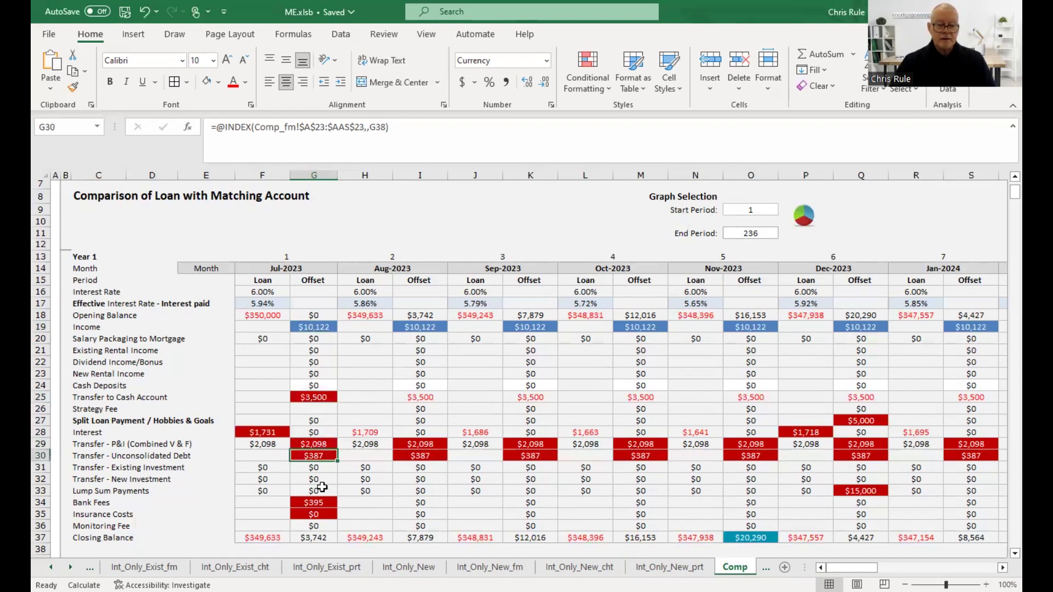
pyautogui.click(323, 501)
pyautogui.click(322, 538)
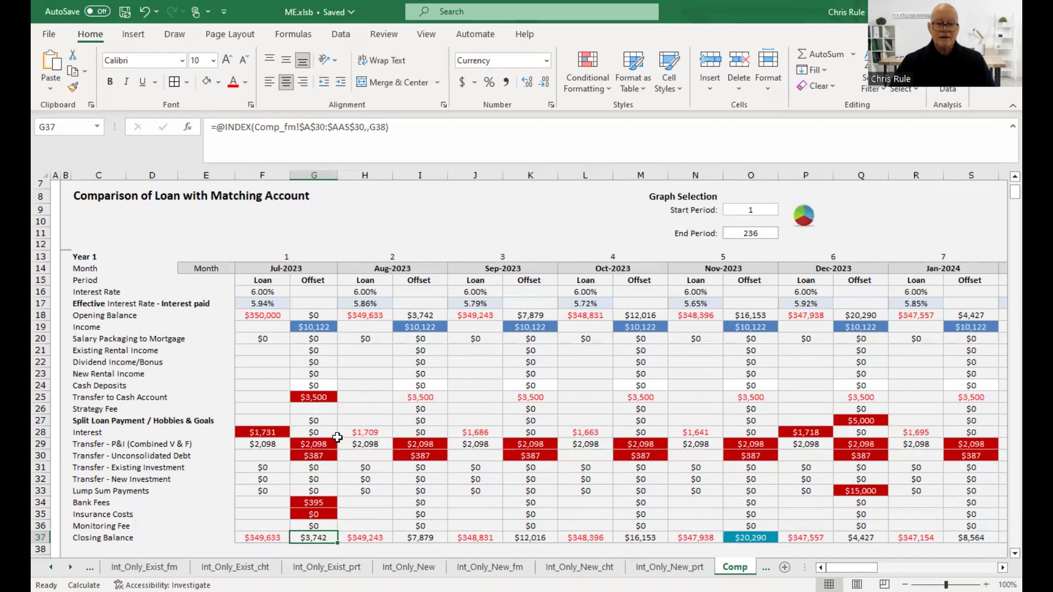
# - Relate the July 2023 cash transfer and loan interest to the opening loan balance and the P&I transfer from offset to loan
pyautogui.click(313, 395)
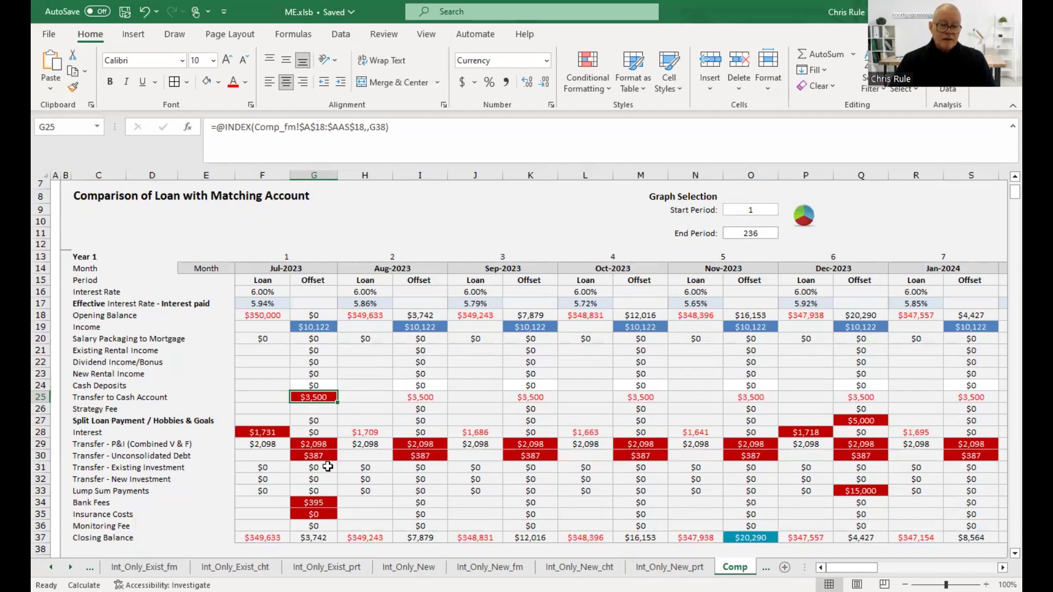
pyautogui.click(263, 433)
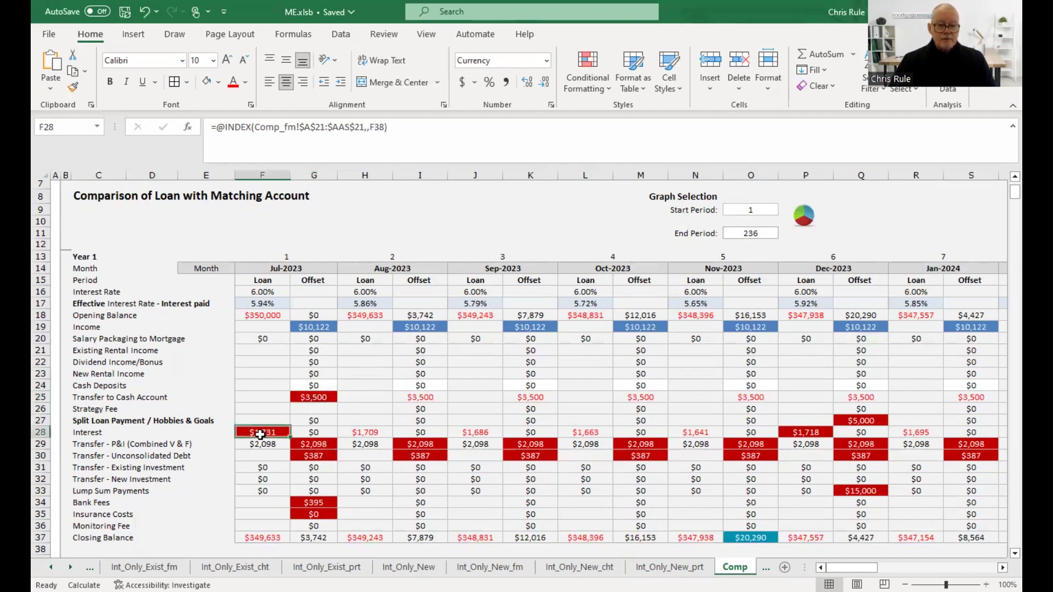
pyautogui.click(272, 316)
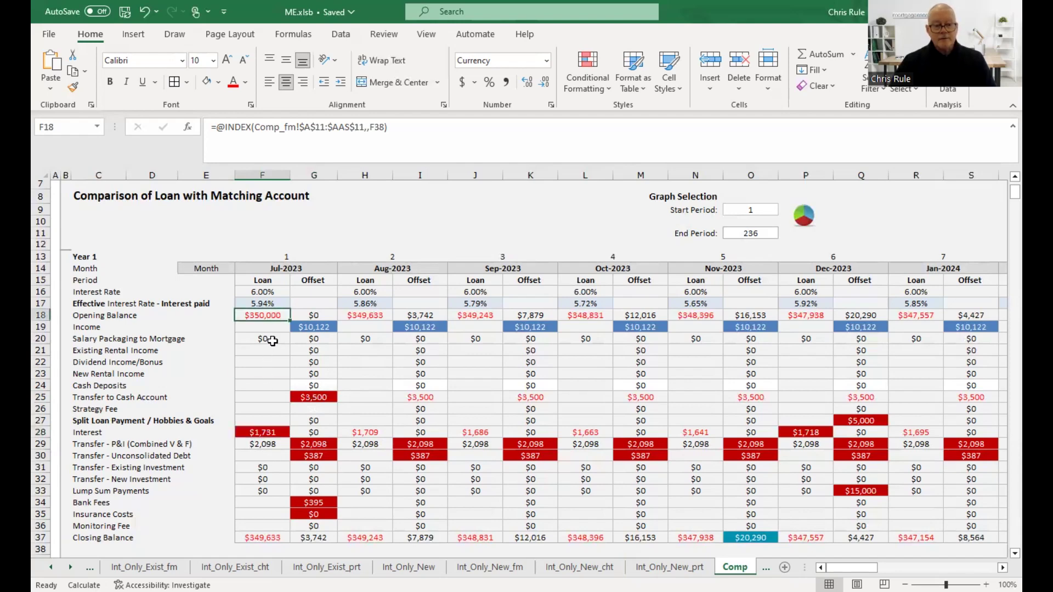
pyautogui.click(272, 443)
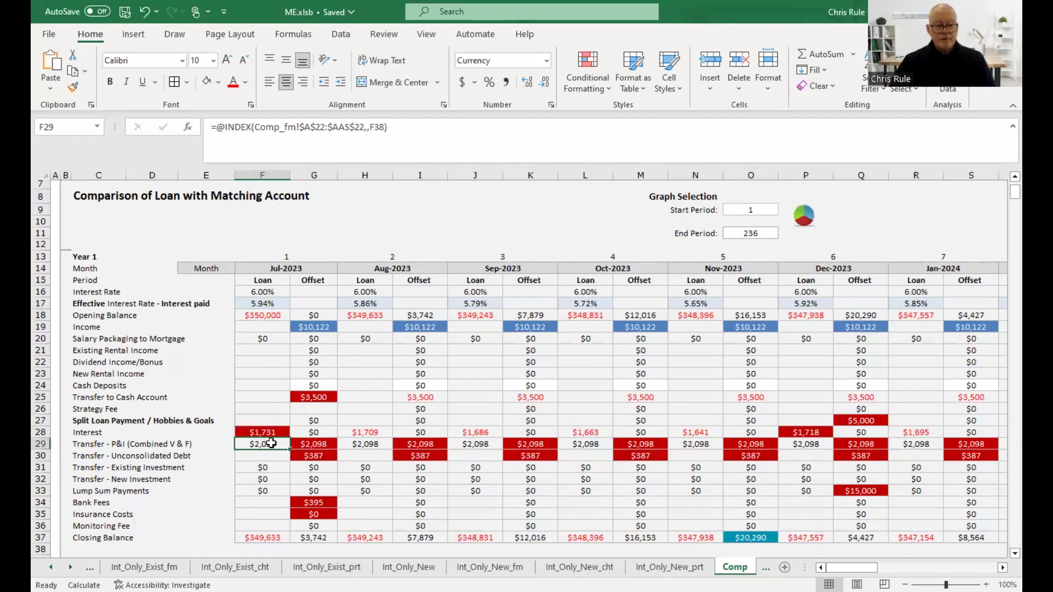
pyautogui.click(329, 443)
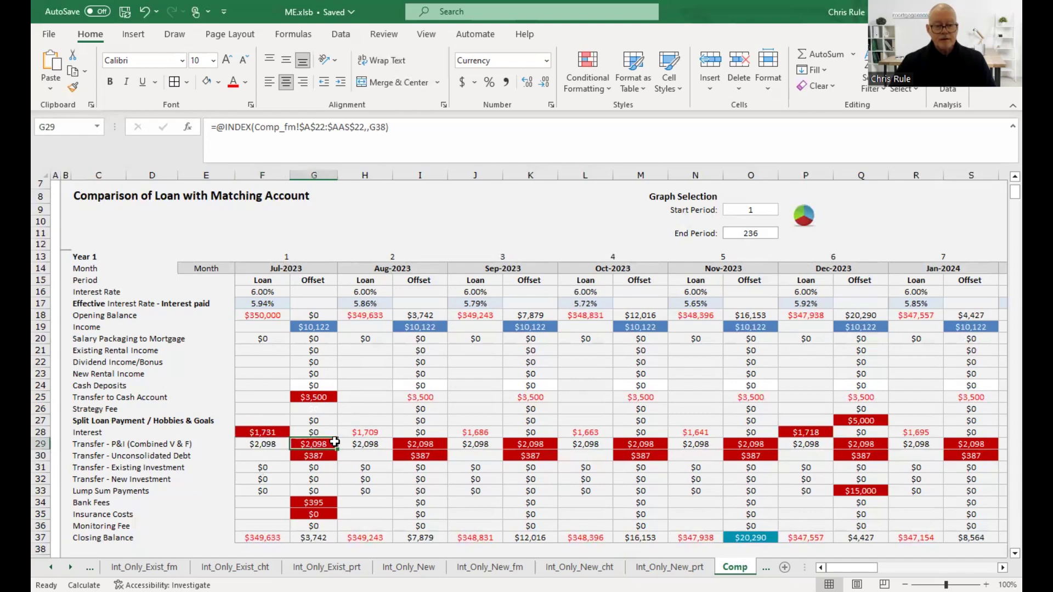
# - Compare the July 2023 loan interest with the P&I repayment and check the loan's closing balance
pyautogui.click(267, 442)
pyautogui.click(269, 433)
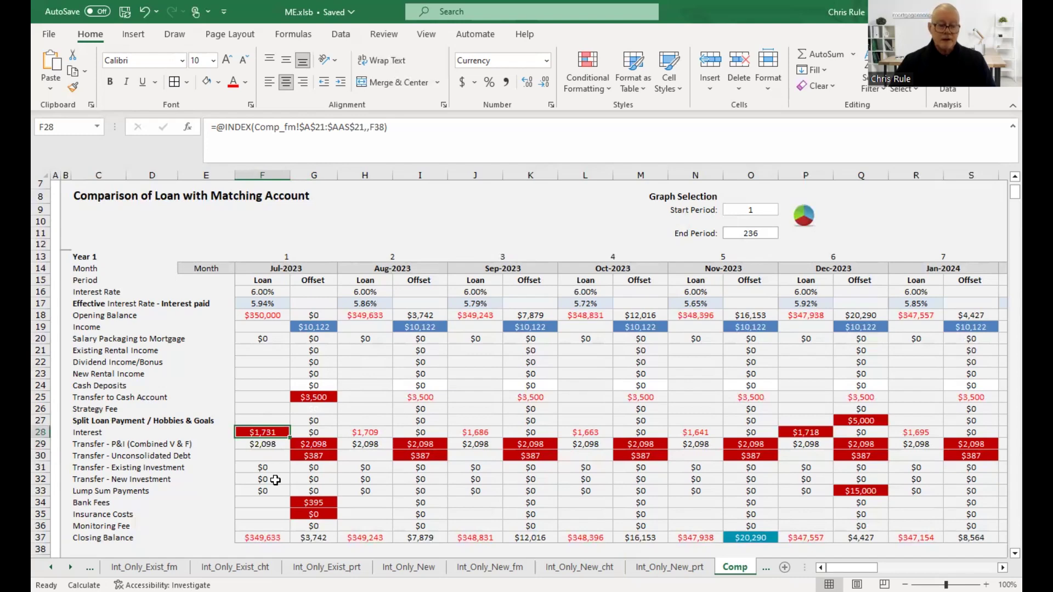
pyautogui.click(269, 443)
pyautogui.click(304, 446)
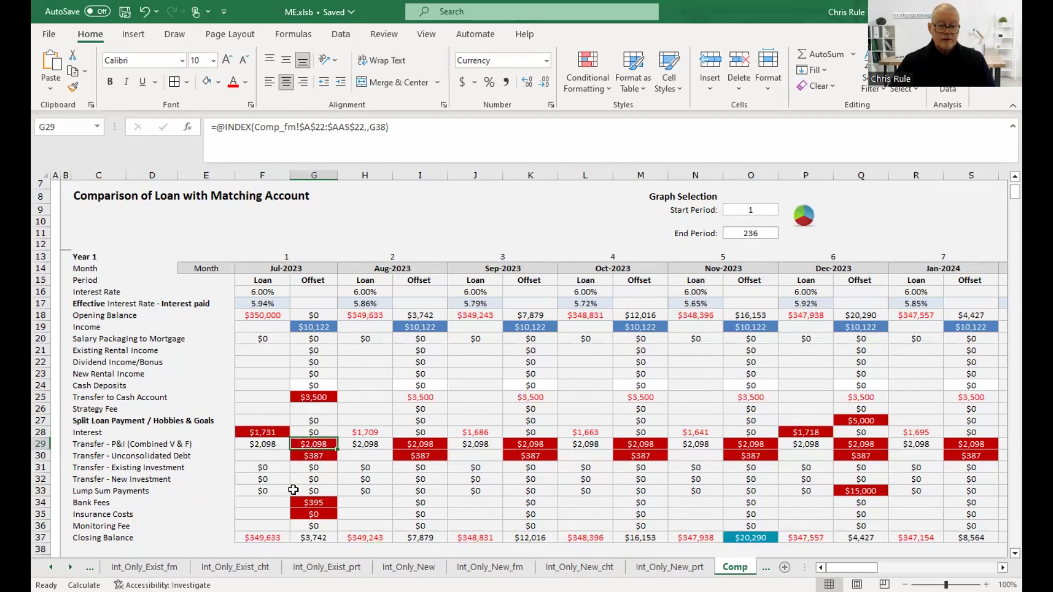
pyautogui.click(272, 536)
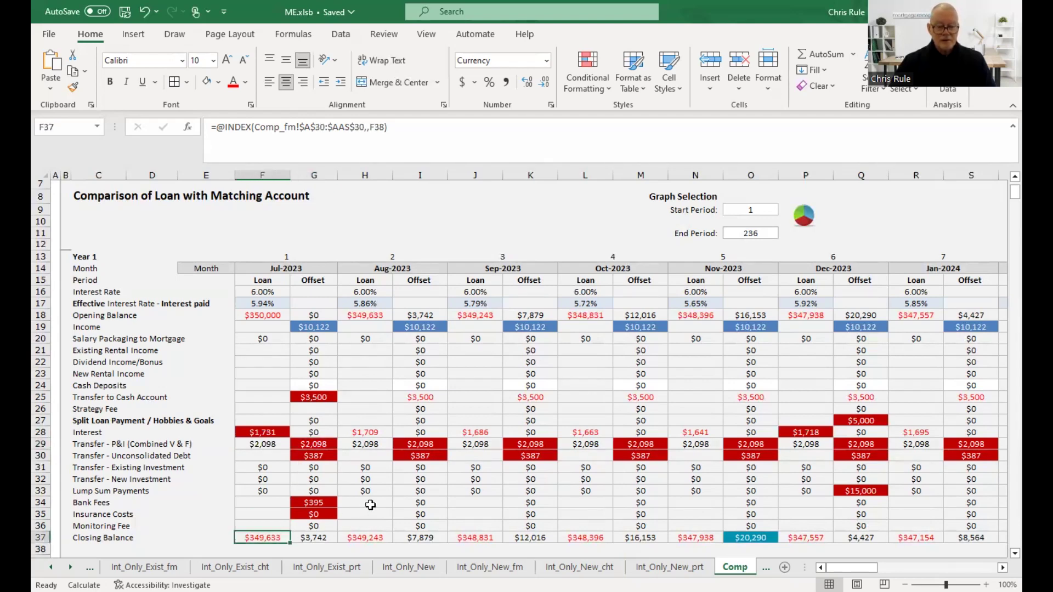
pyautogui.click(274, 434)
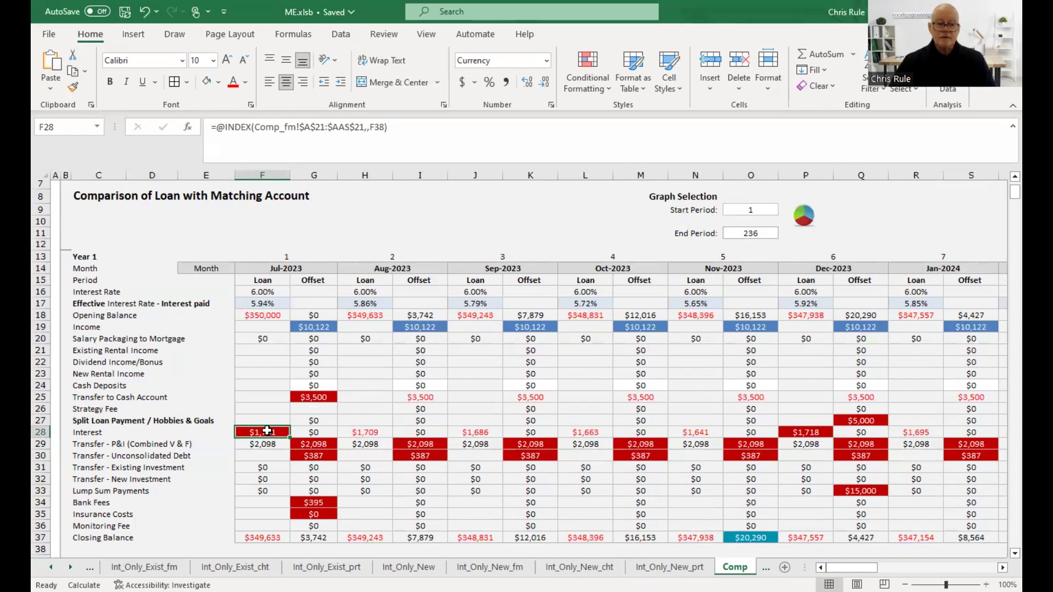
pyautogui.click(269, 539)
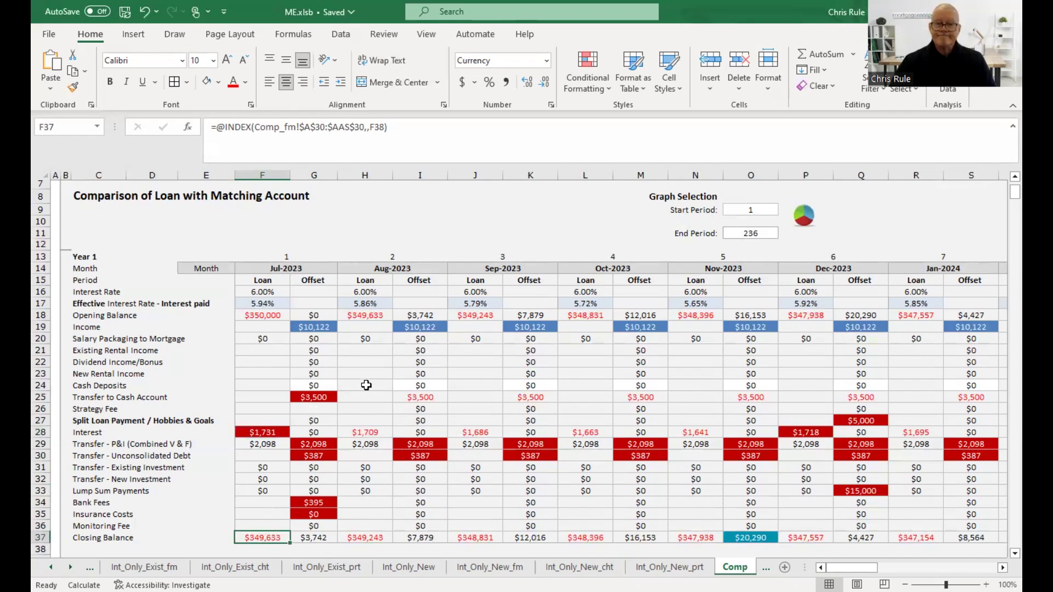
# - Compare the July 2023 effective interest rate with the offset account's closing balance
pyautogui.click(265, 305)
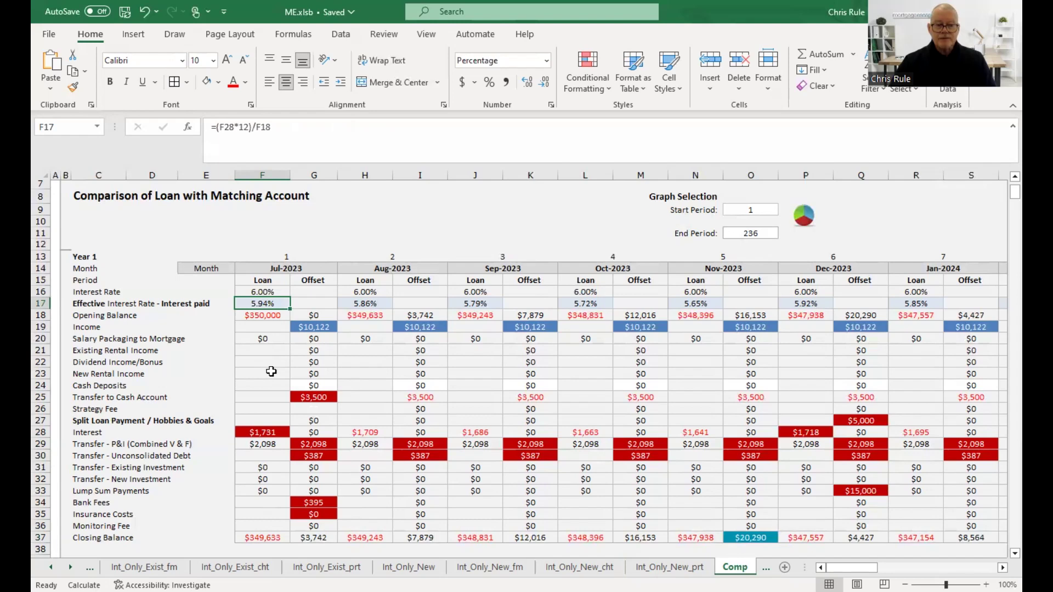
pyautogui.click(319, 537)
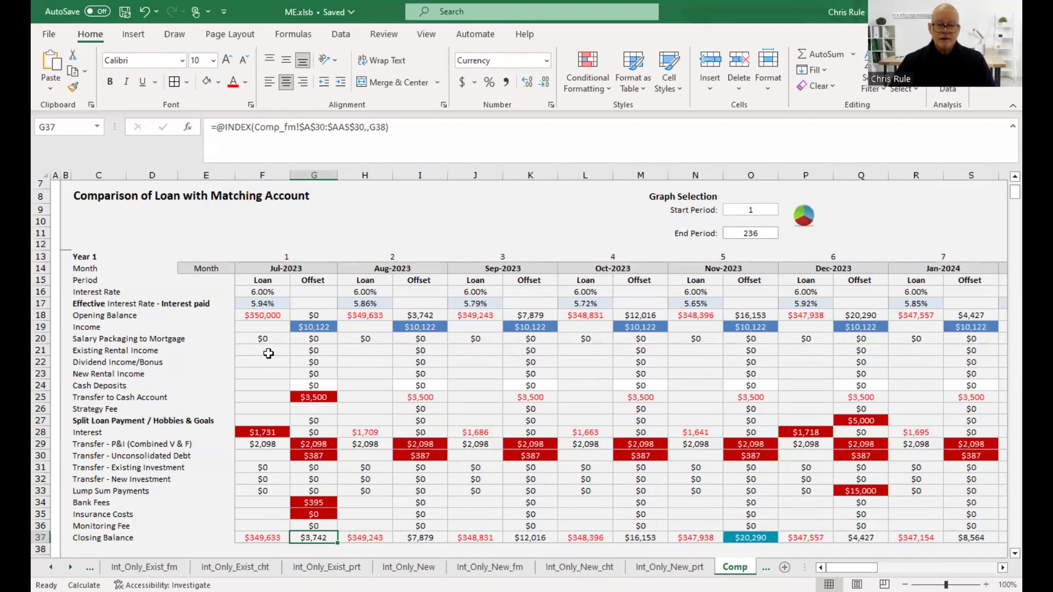
pyautogui.click(267, 302)
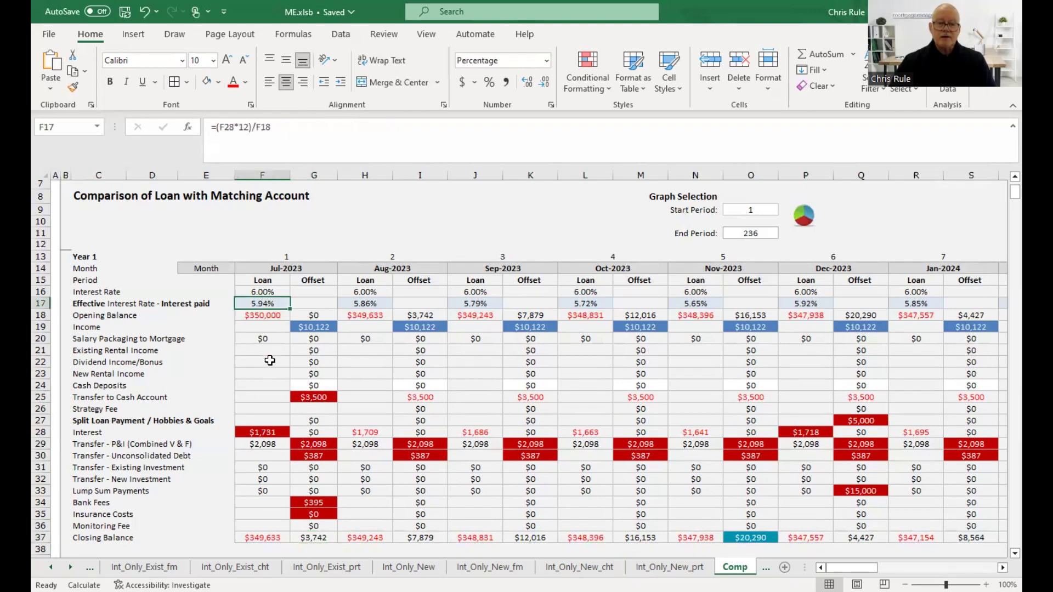
# - Check how the July 2023 effective interest rate is derived from the loan interest and the opening loan balance
pyautogui.click(270, 434)
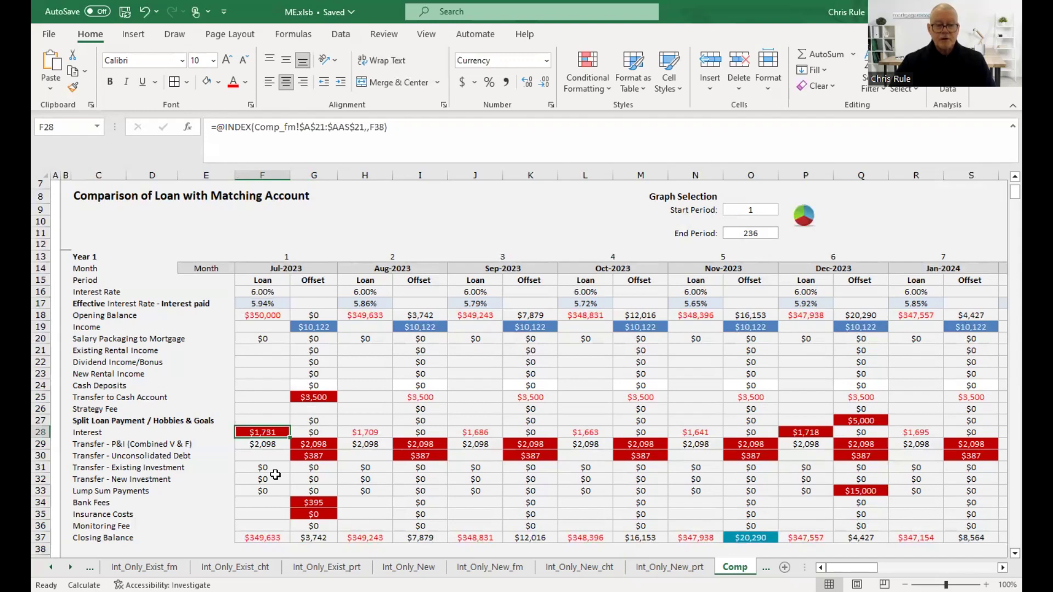
pyautogui.click(267, 303)
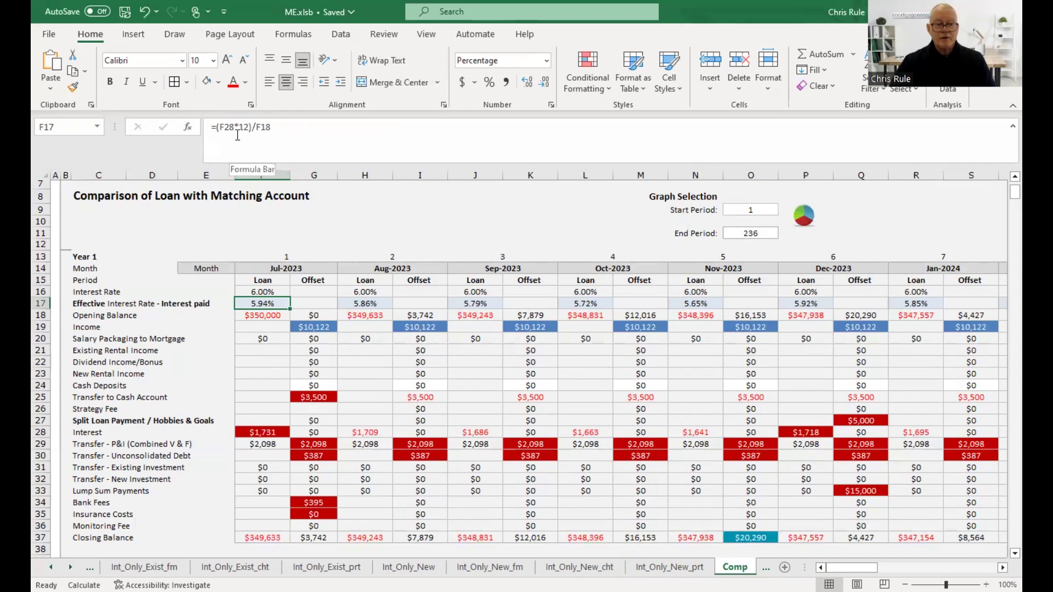
pyautogui.click(271, 315)
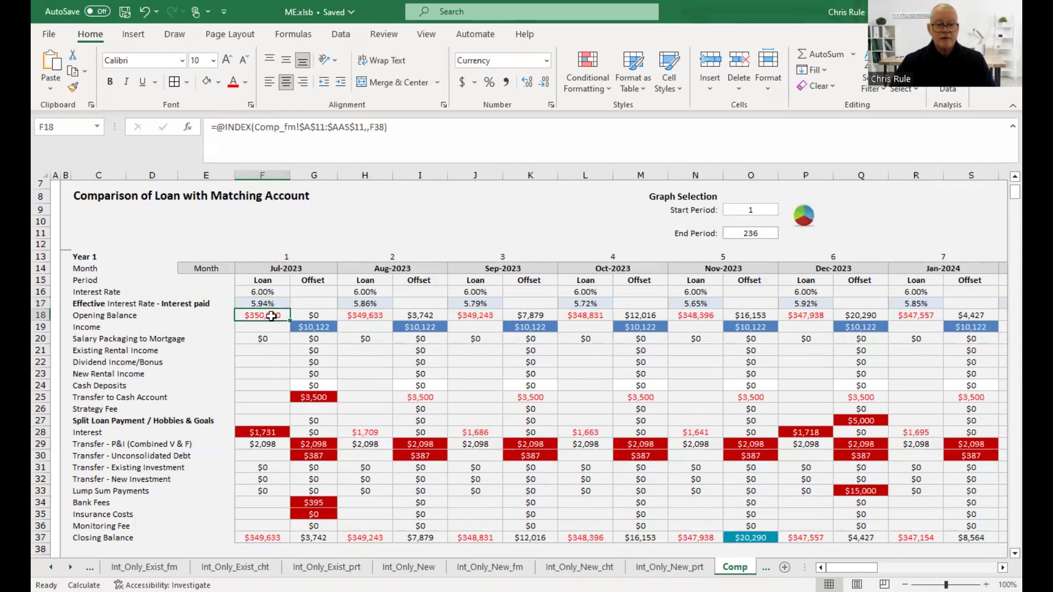
pyautogui.click(275, 303)
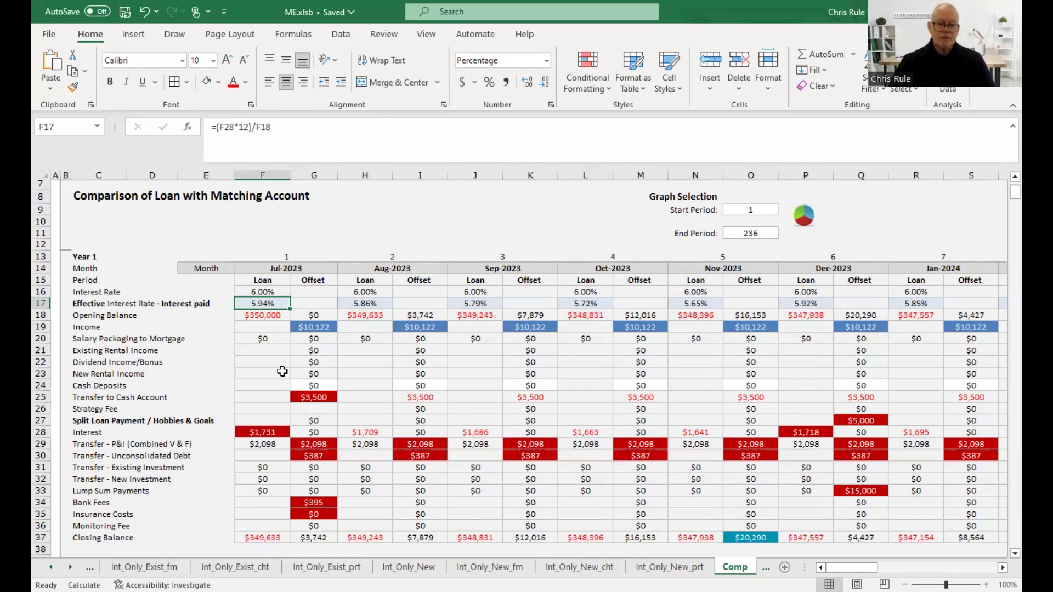
# - Follow the July 2023 offset income and cash transfer to the closing balance, and match it to August's opening offset balance
pyautogui.click(327, 326)
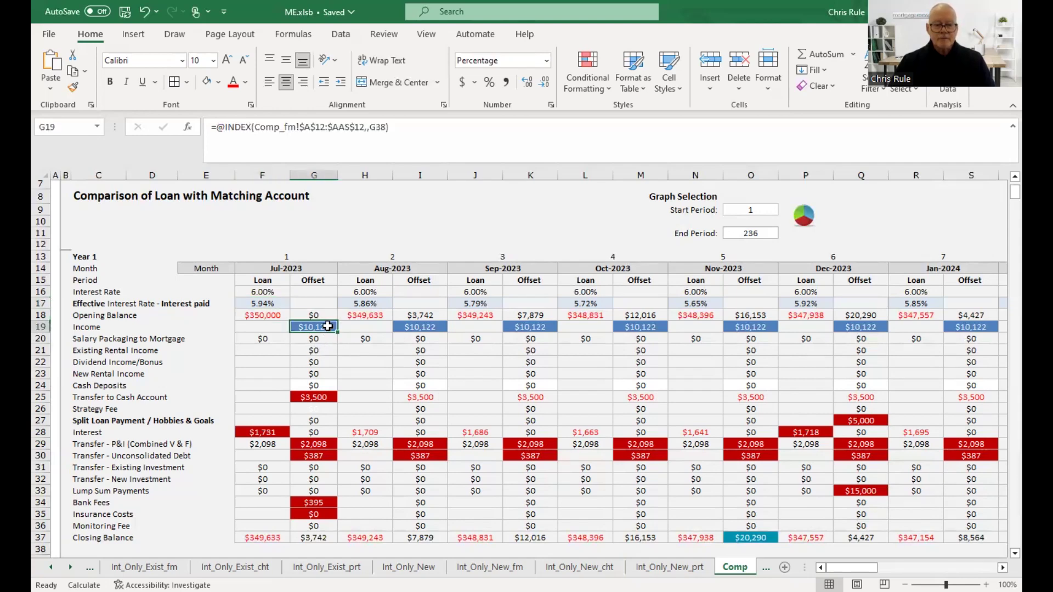
pyautogui.click(324, 395)
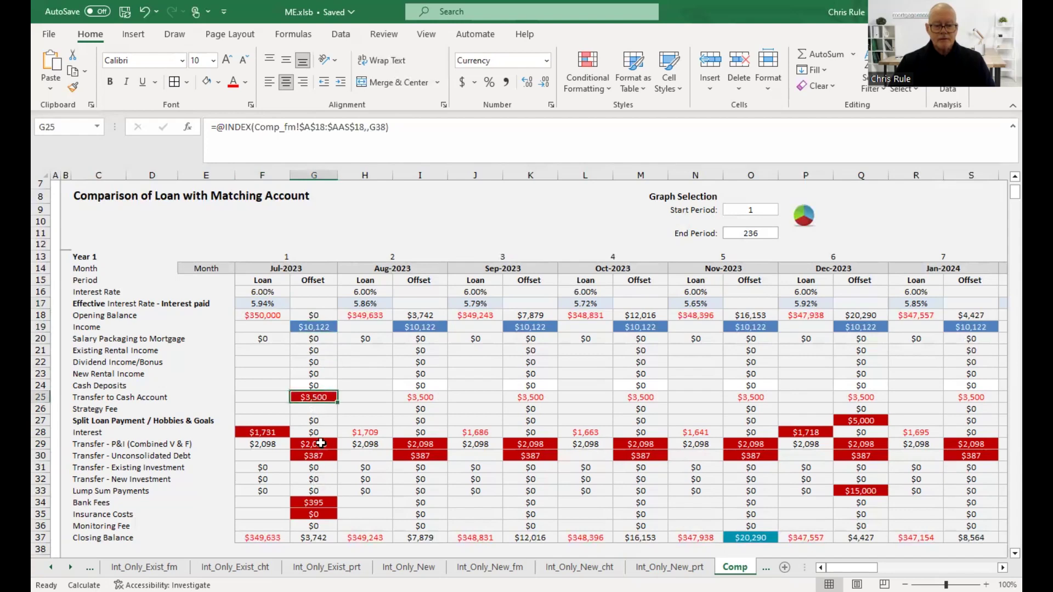
pyautogui.click(318, 537)
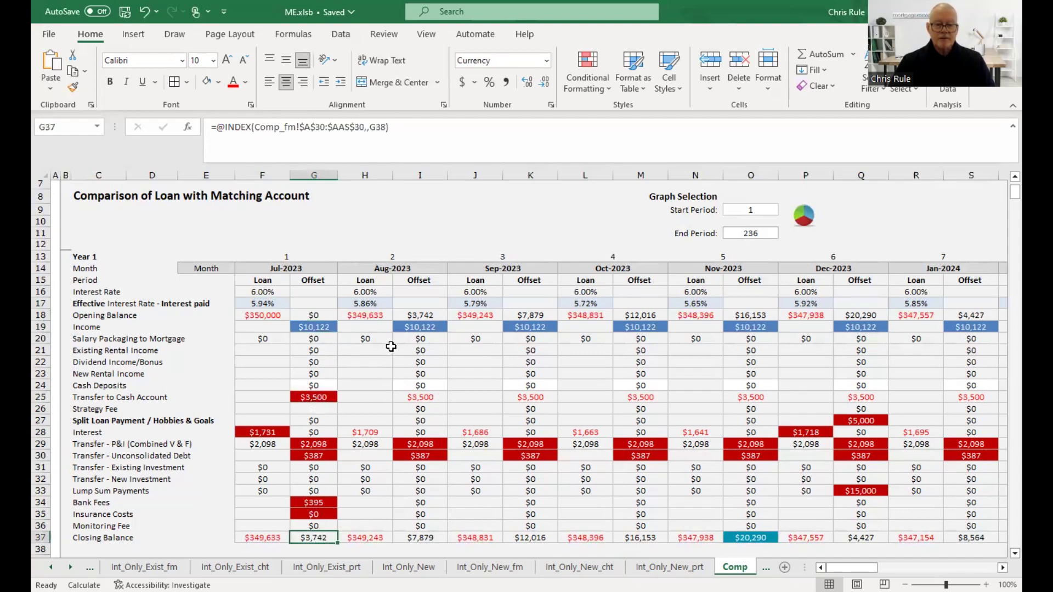
pyautogui.click(421, 317)
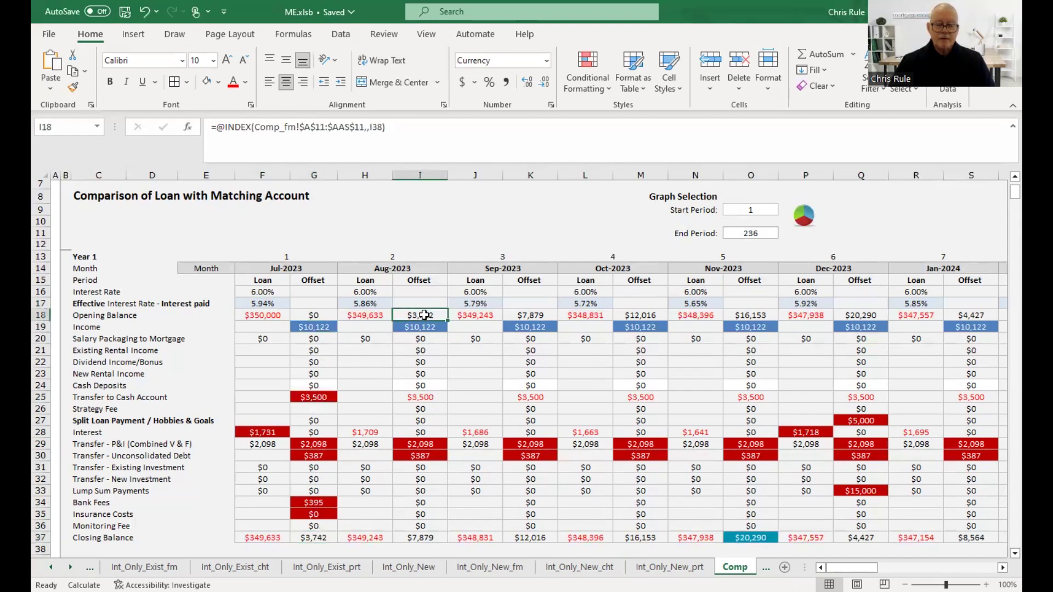
pyautogui.click(303, 543)
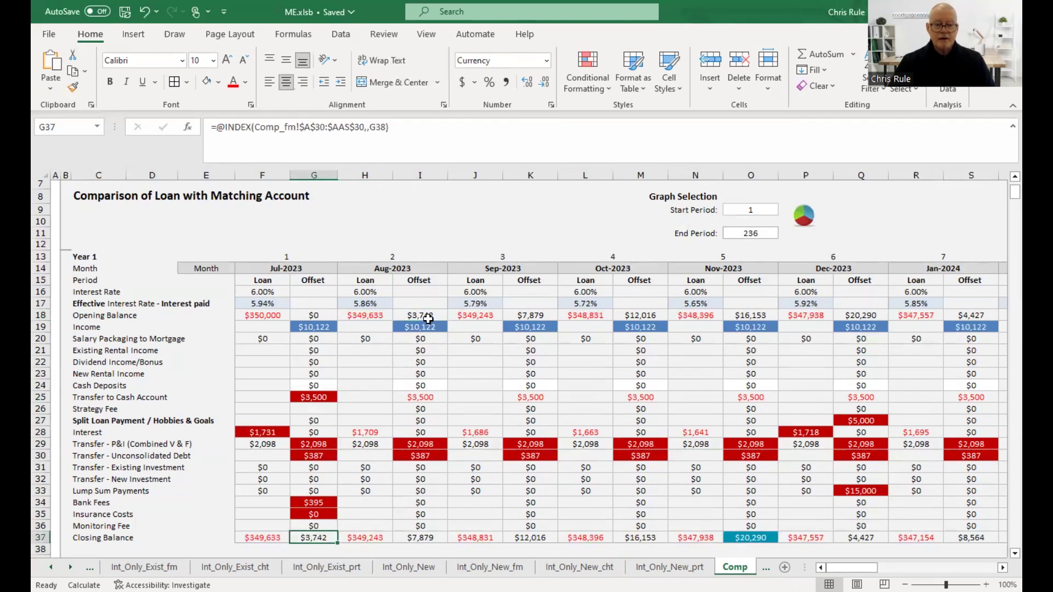
pyautogui.click(429, 317)
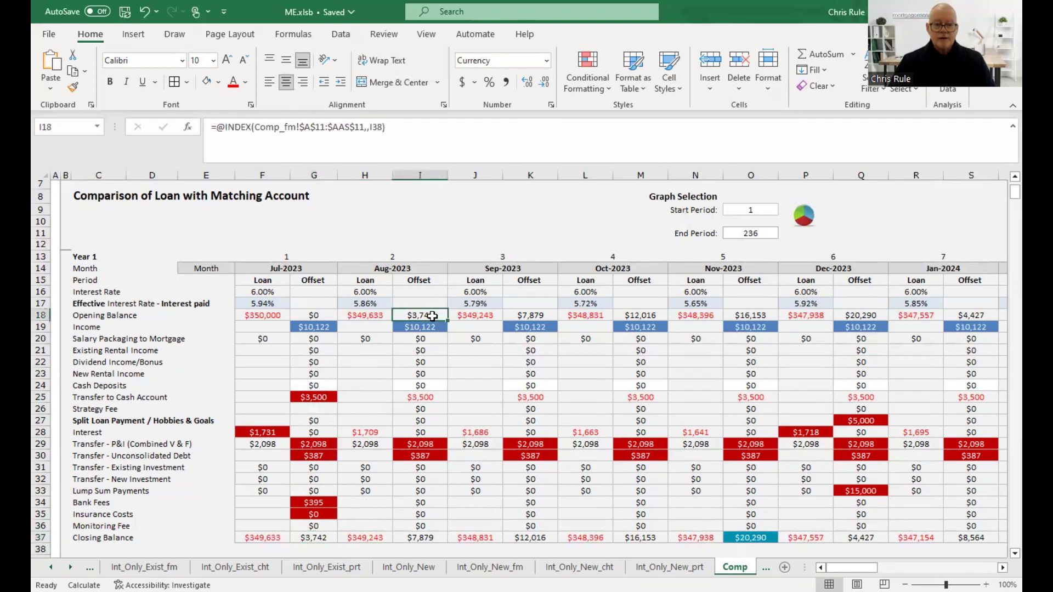
# - Compare the August 2023 effective interest rate with July's effective rate and August's nominal loan rate
pyautogui.click(365, 302)
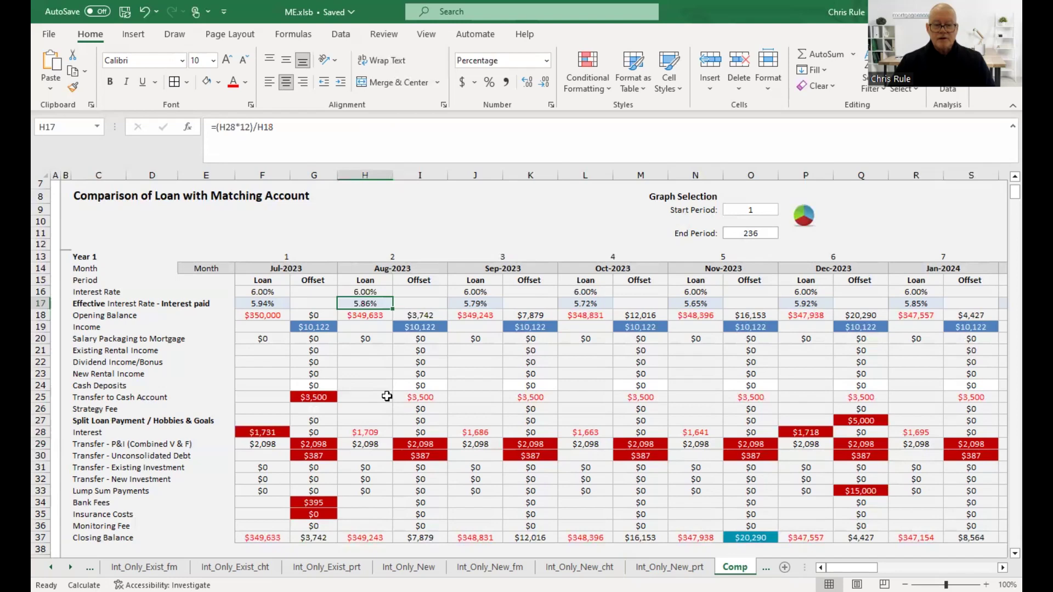
pyautogui.click(266, 299)
pyautogui.click(348, 294)
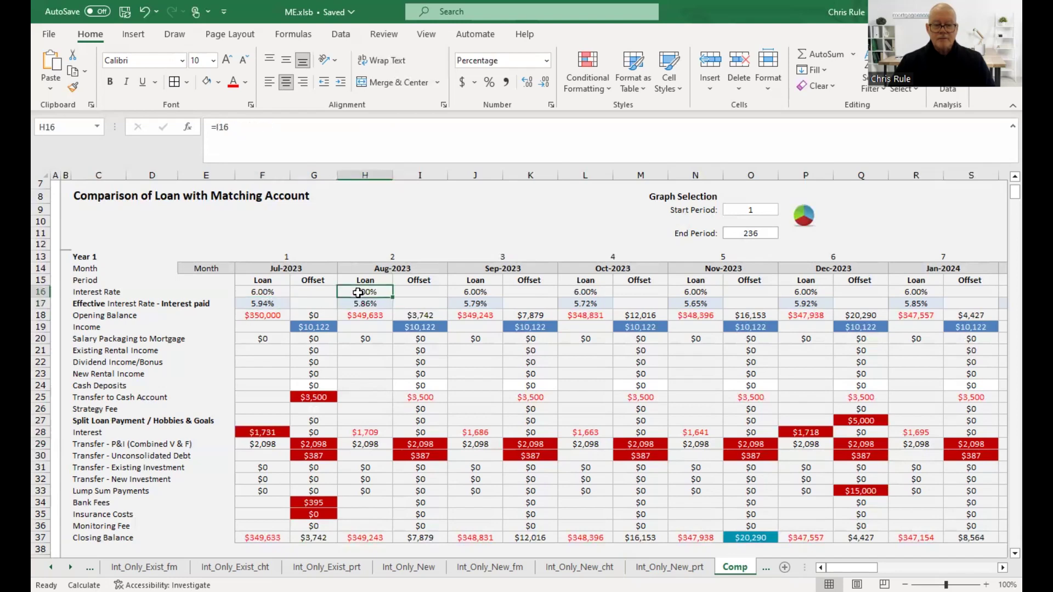
# - Trace the August 2023 offset column from opening balance and income through the cash, P&I and unconsolidated debt transfers to the closing balance
pyautogui.click(425, 327)
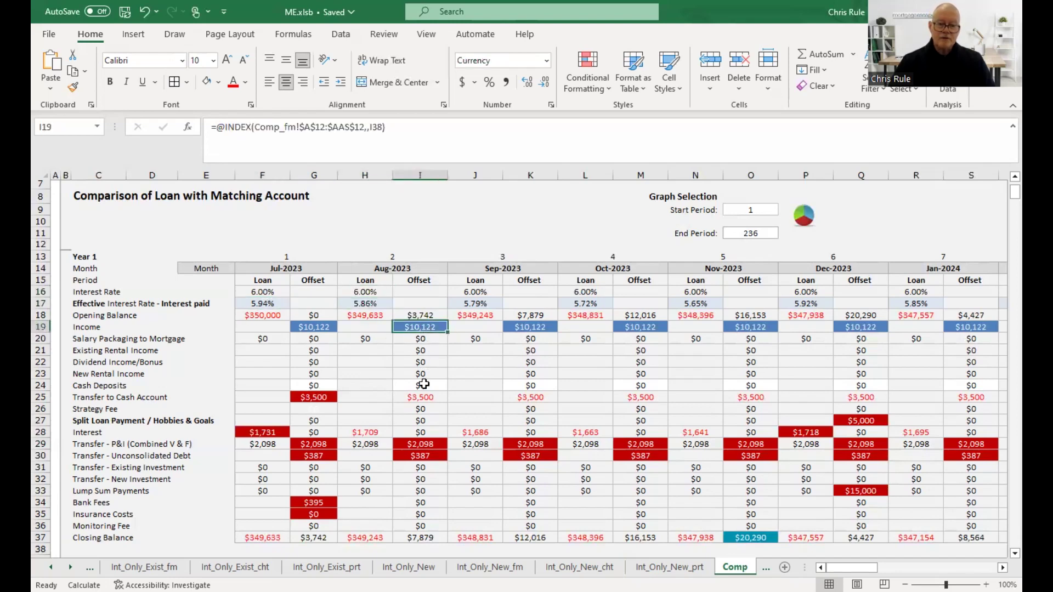
pyautogui.click(427, 313)
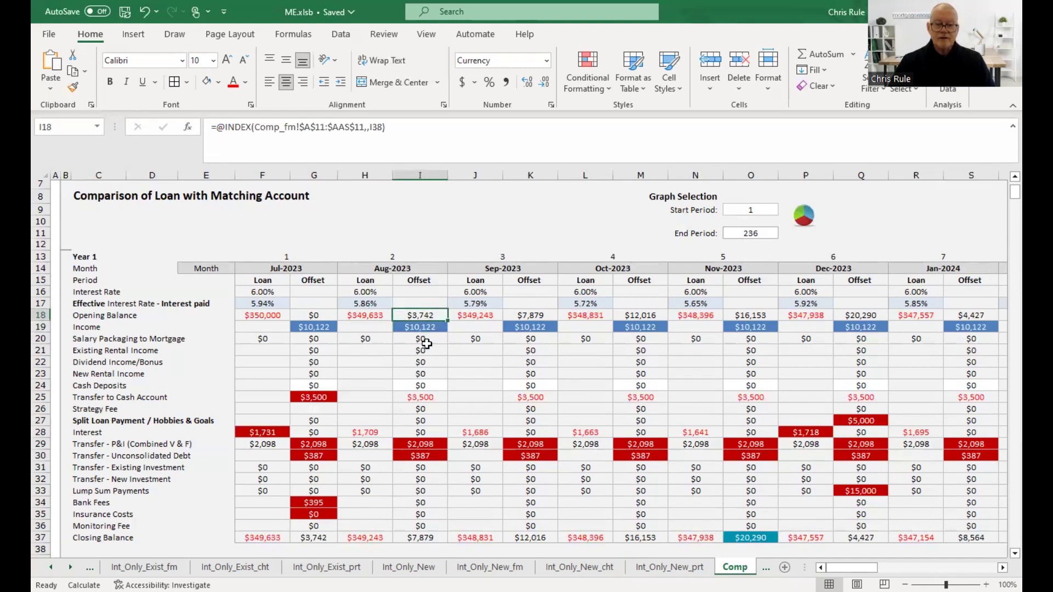
pyautogui.click(434, 328)
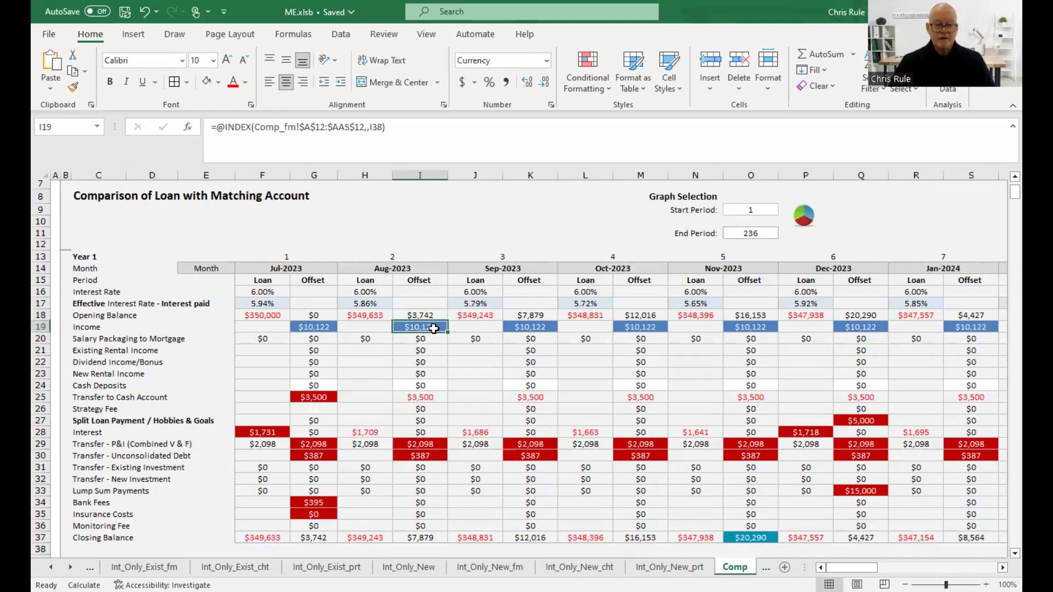
pyautogui.click(426, 396)
pyautogui.click(419, 443)
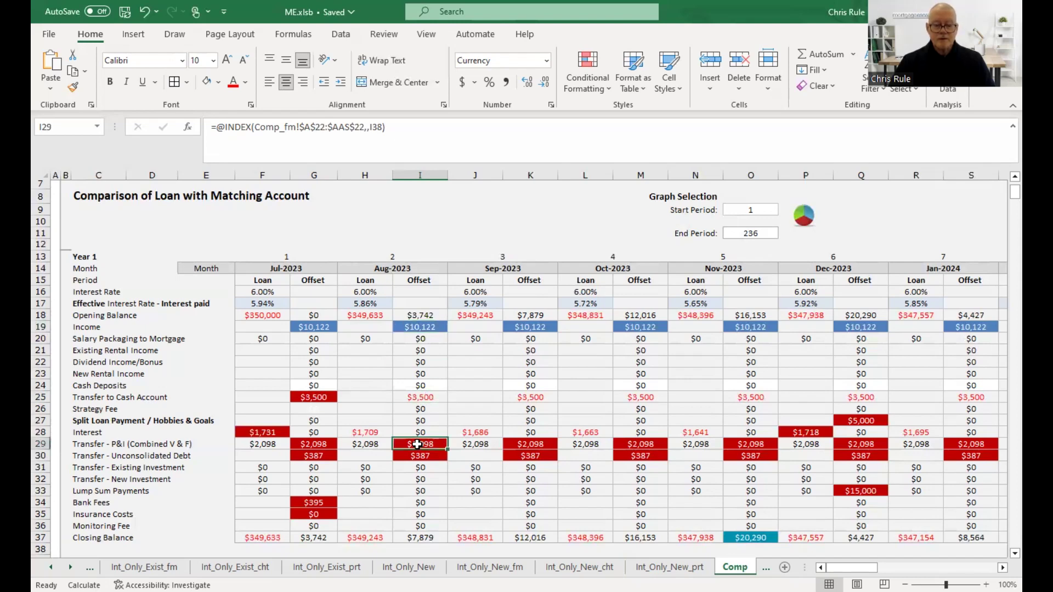
pyautogui.click(416, 456)
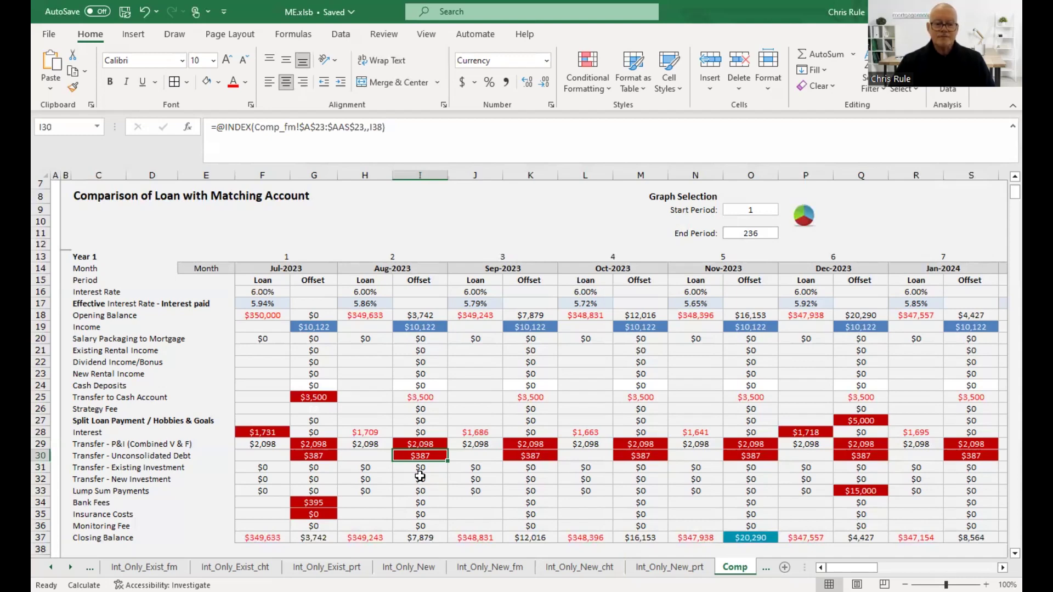
pyautogui.click(420, 536)
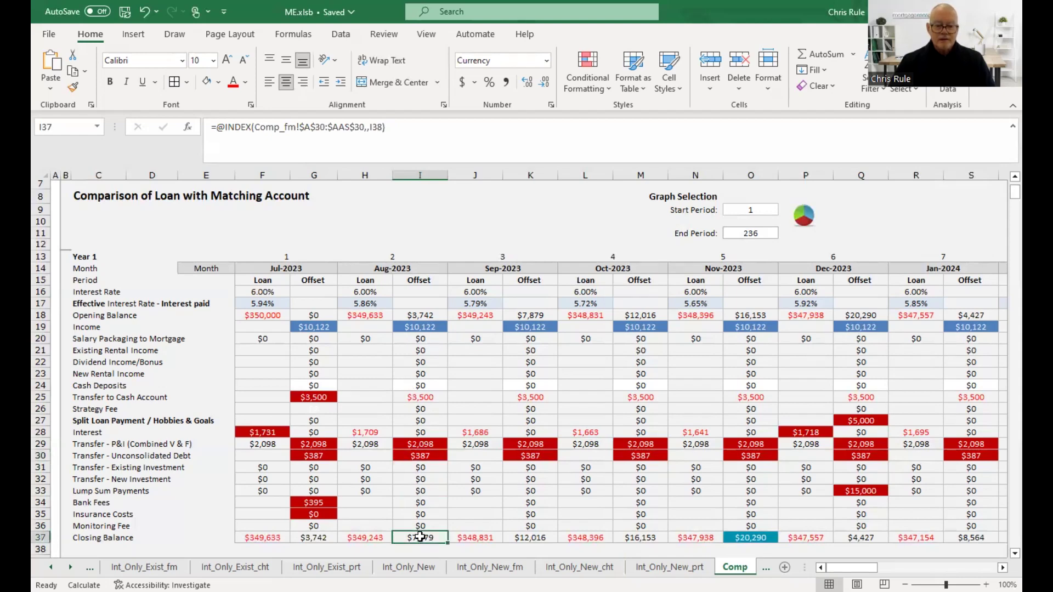
pyautogui.click(415, 315)
pyautogui.click(416, 326)
pyautogui.click(426, 537)
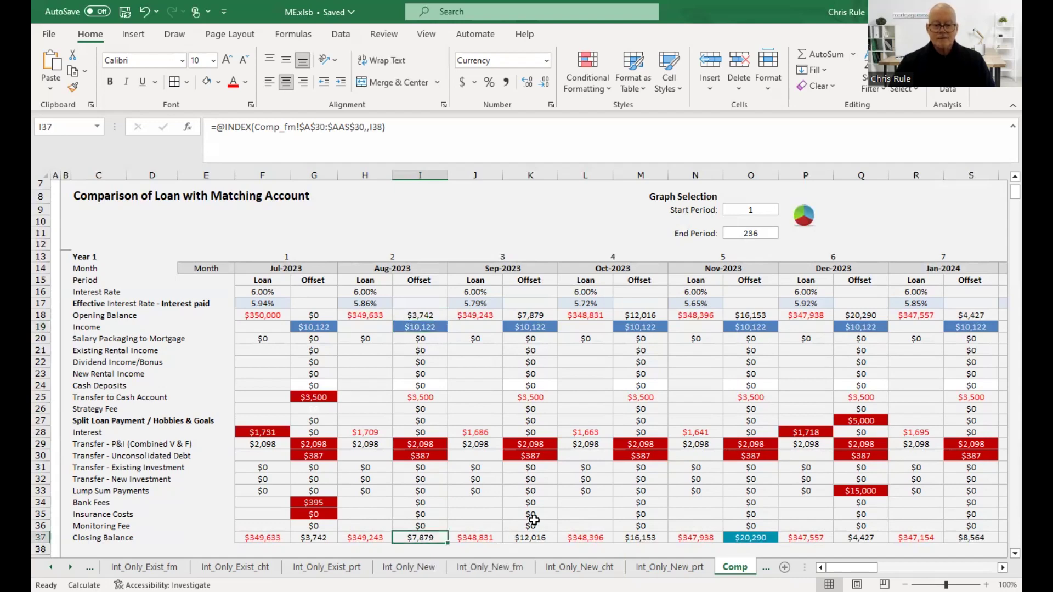
# - Review the September 2023 offset transfers and follow the offset closing balances from September through November 2023
pyautogui.click(528, 400)
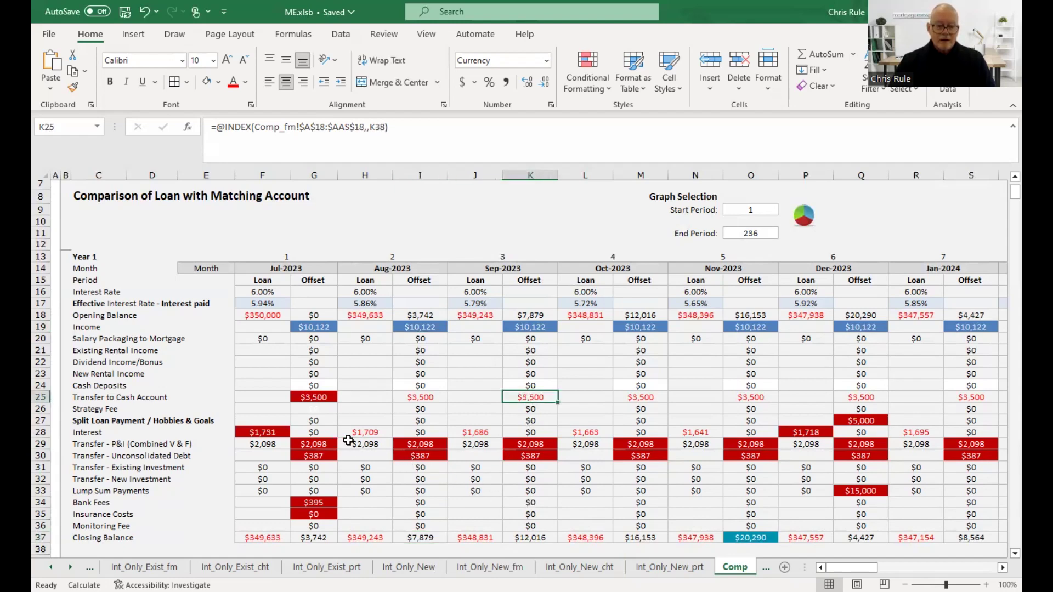
pyautogui.click(527, 430)
pyautogui.click(530, 455)
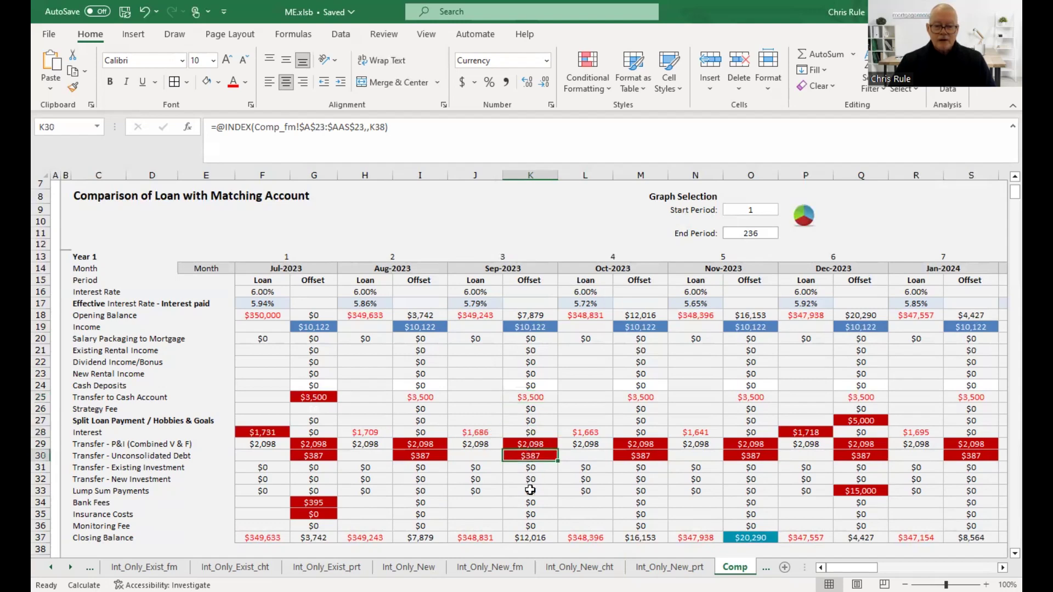
pyautogui.click(530, 537)
pyautogui.click(632, 535)
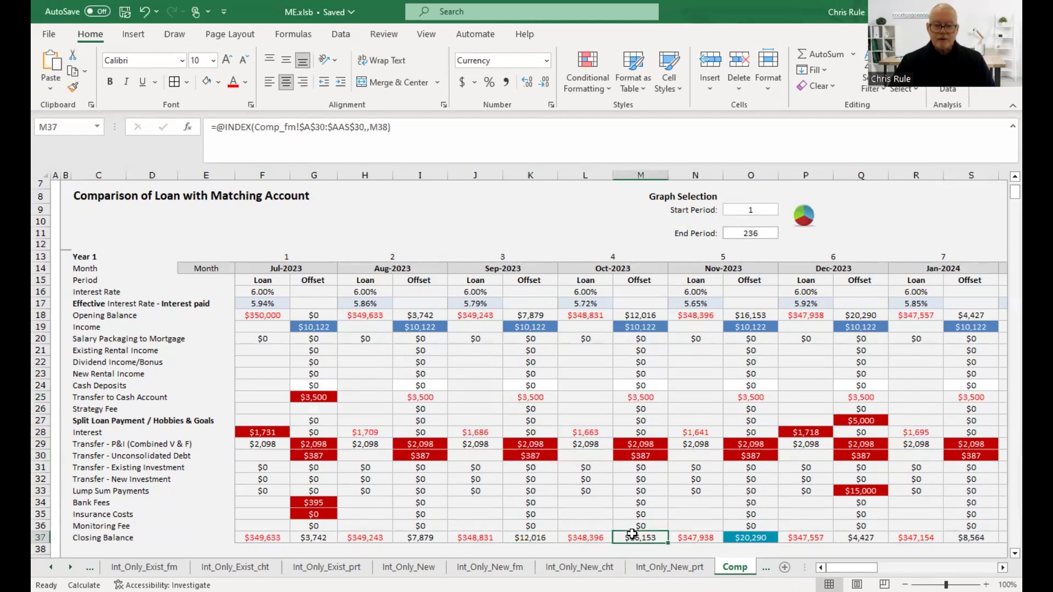
pyautogui.click(768, 539)
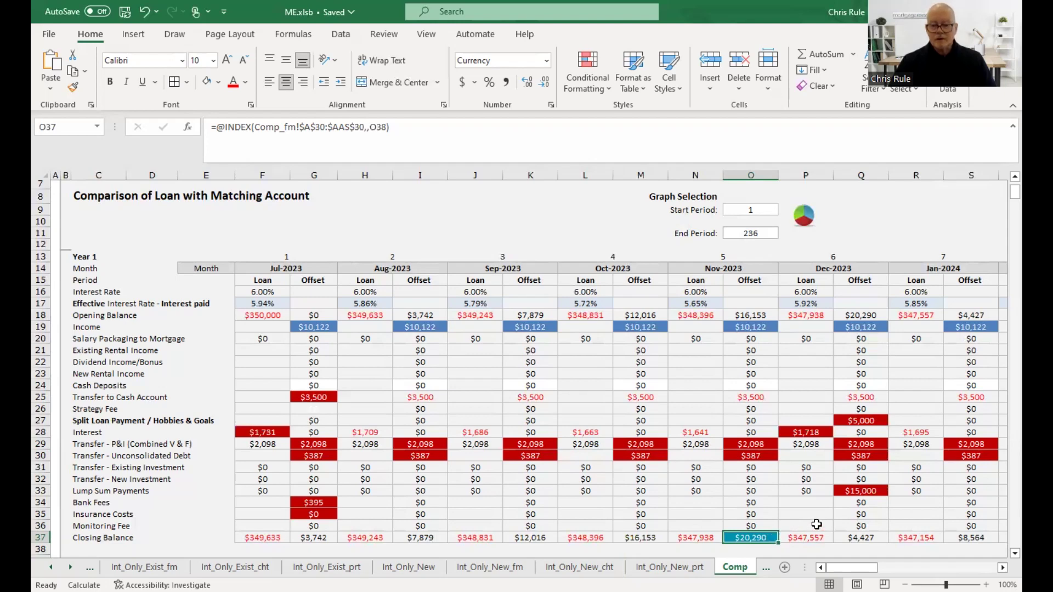
# - Relate the December 2023 lump sum payment and debt transfer to the offset closing balances for December and January 2024
pyautogui.click(870, 491)
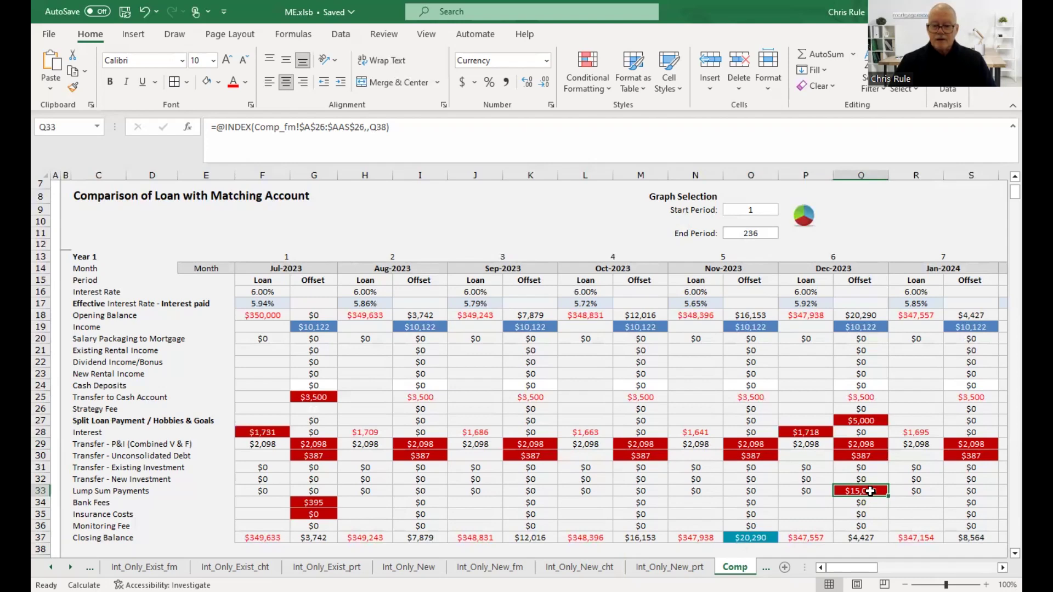
pyautogui.click(802, 488)
pyautogui.click(866, 457)
pyautogui.click(872, 537)
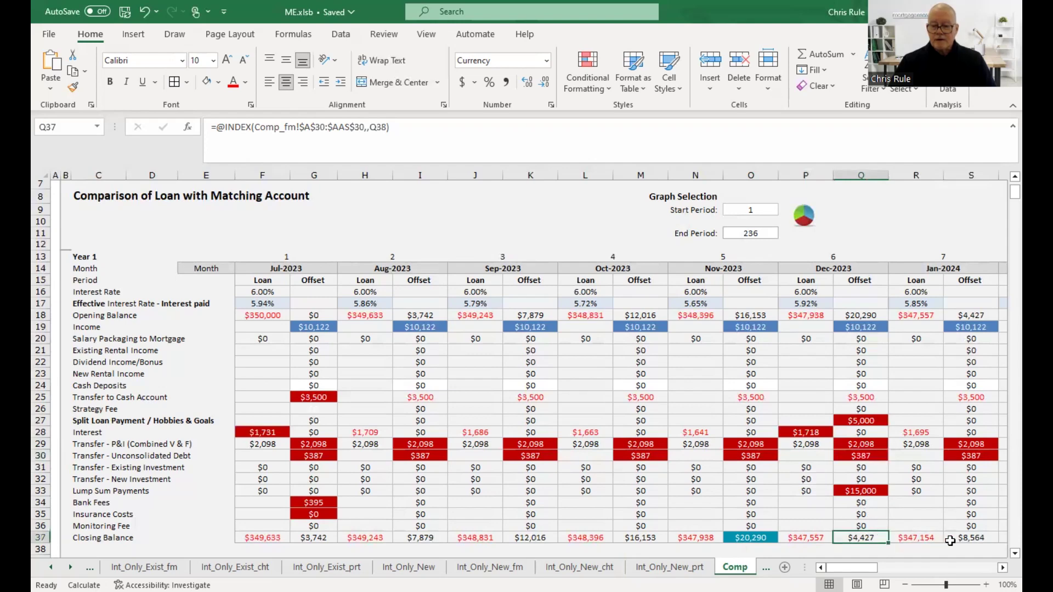
pyautogui.click(974, 536)
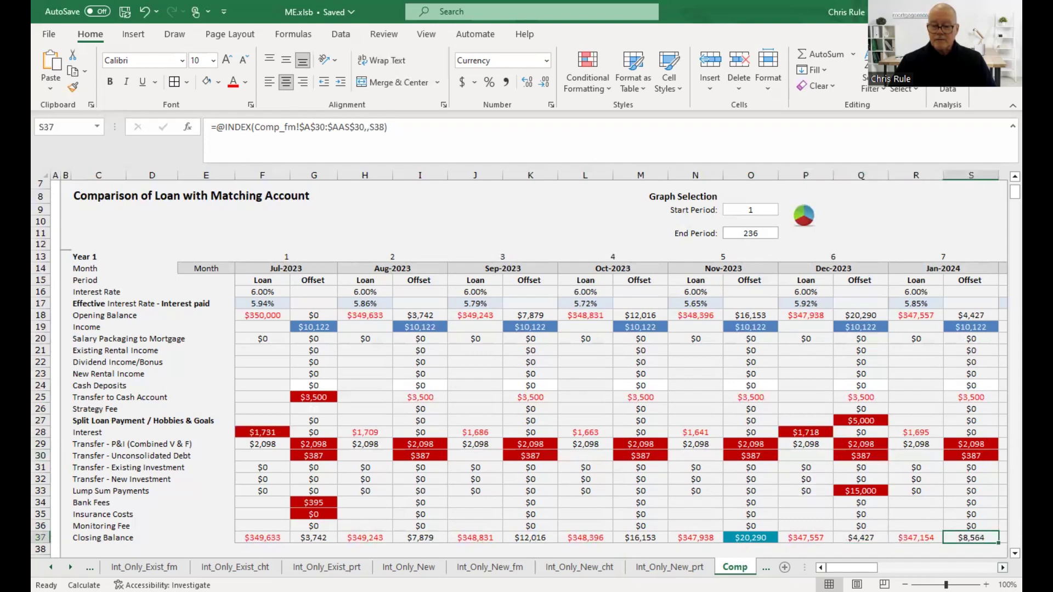
# - Examine the unconsolidated debt transfers from January to March 2024 to identify the period of the final repayment
pyautogui.hscroll(6, 529, 362)
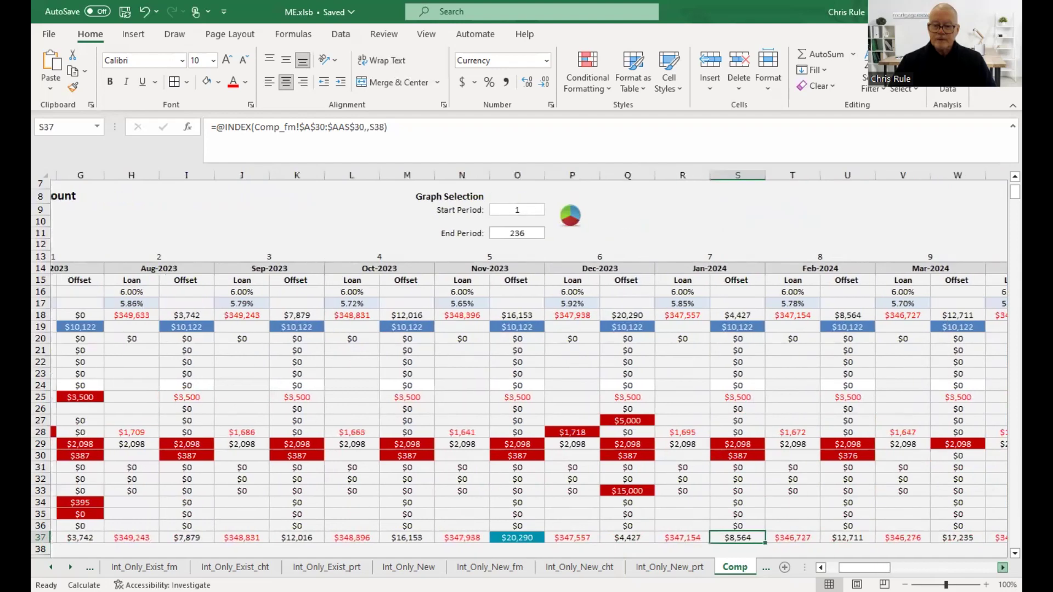
pyautogui.click(949, 455)
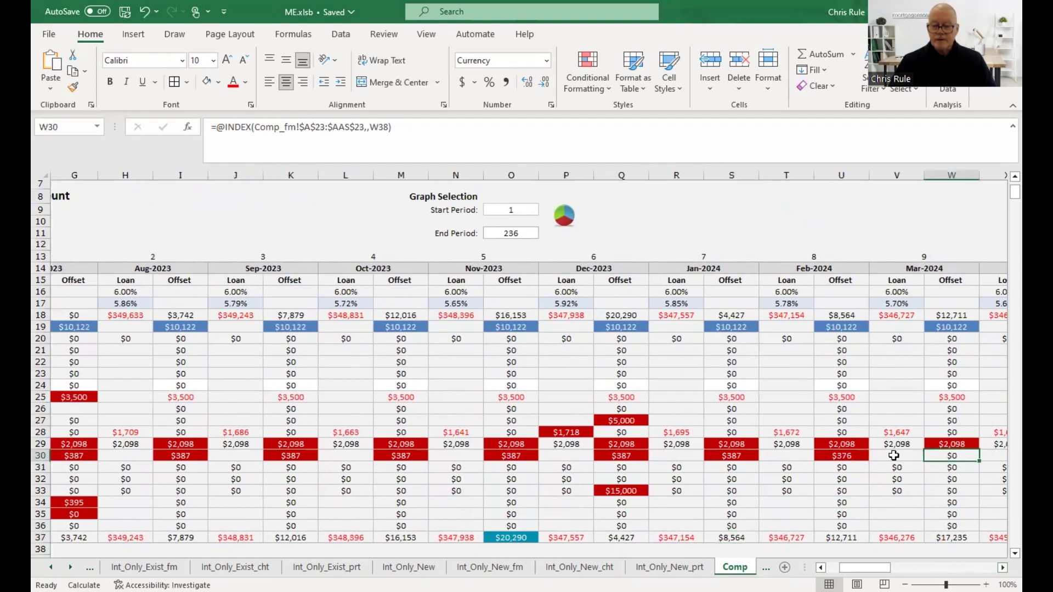
pyautogui.click(861, 456)
pyautogui.click(754, 456)
pyautogui.click(835, 456)
pyautogui.moveTo(835, 456); pyautogui.dragTo(837, 459)
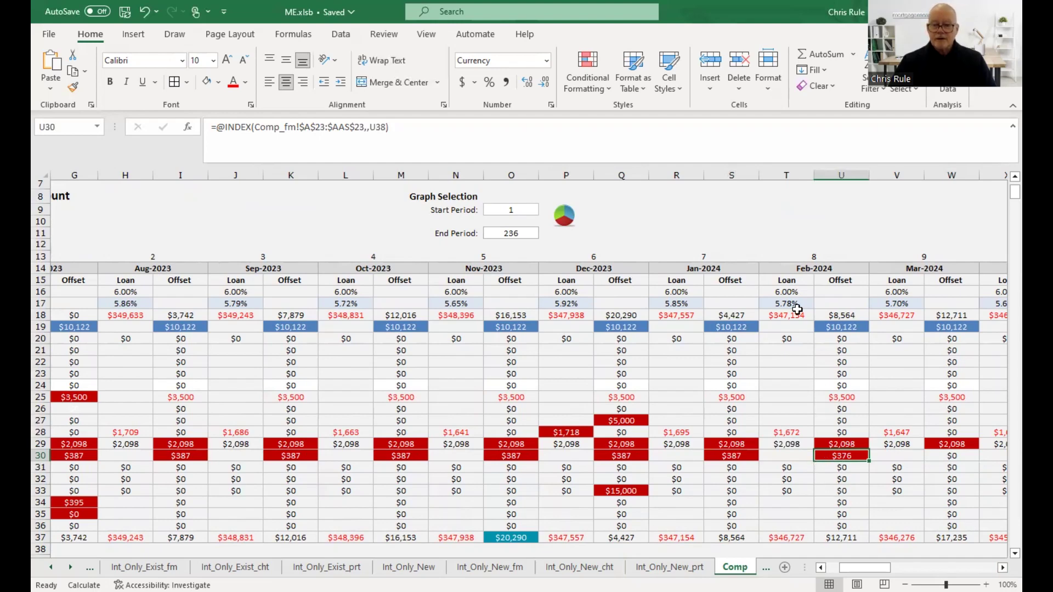
pyautogui.click(812, 254)
pyautogui.click(856, 461)
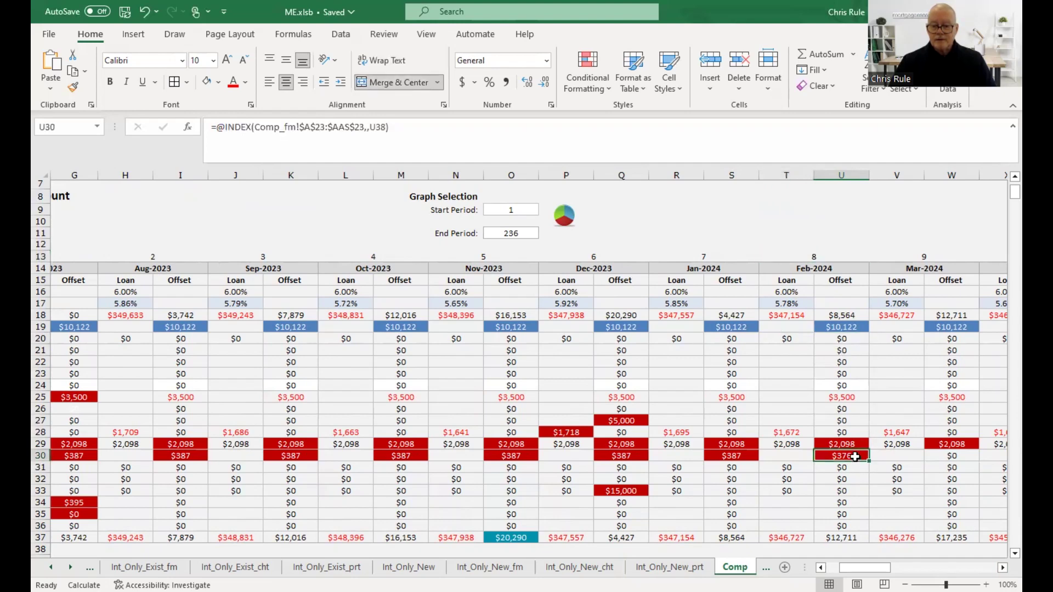
pyautogui.click(959, 456)
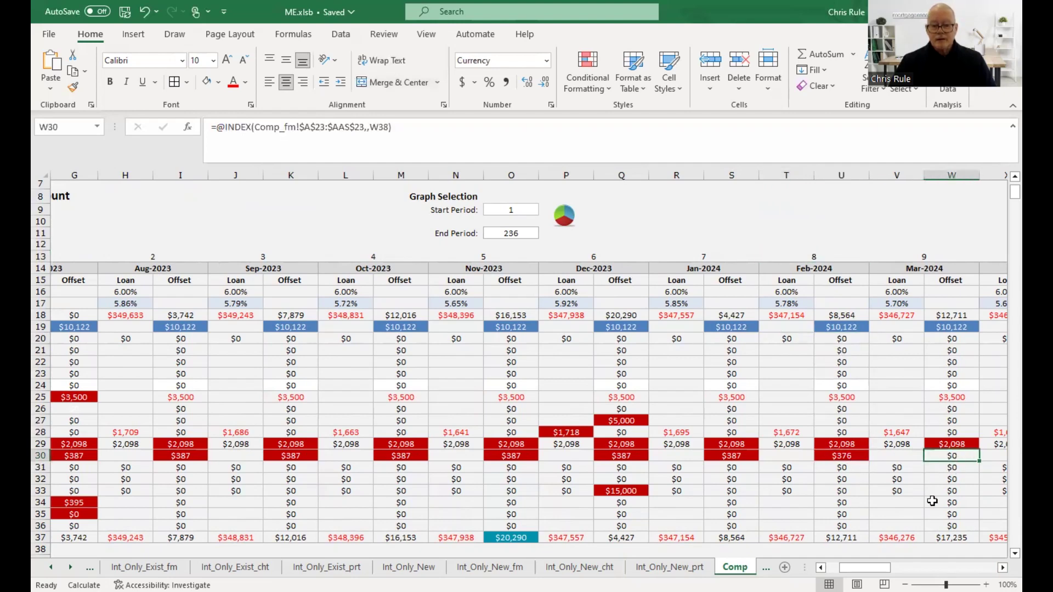
# - Compare the October and November 2023 offset closing balances with the December 2023 lump sum payment
pyautogui.click(507, 538)
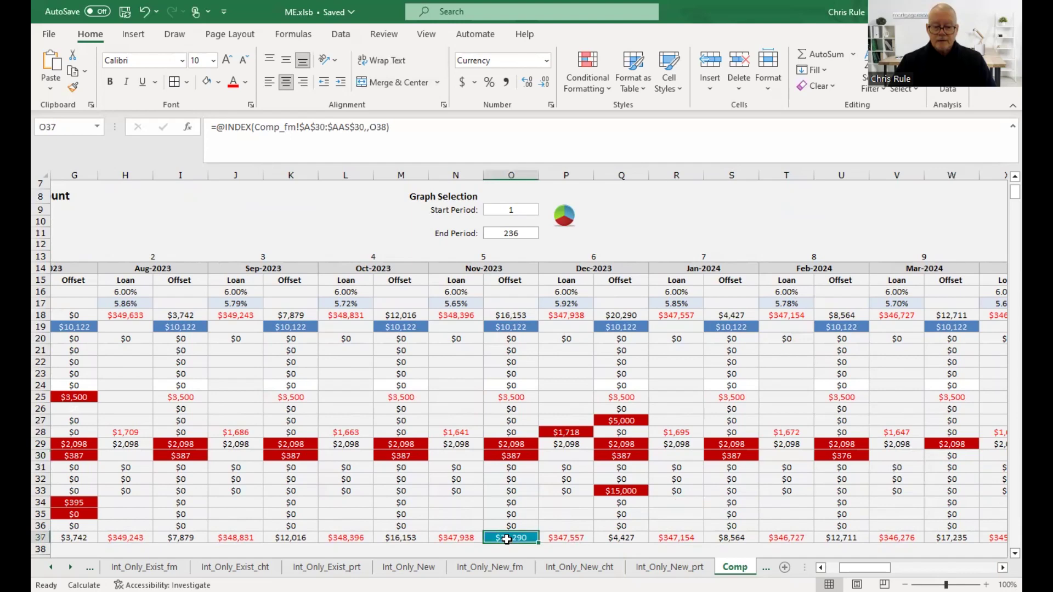
pyautogui.click(403, 538)
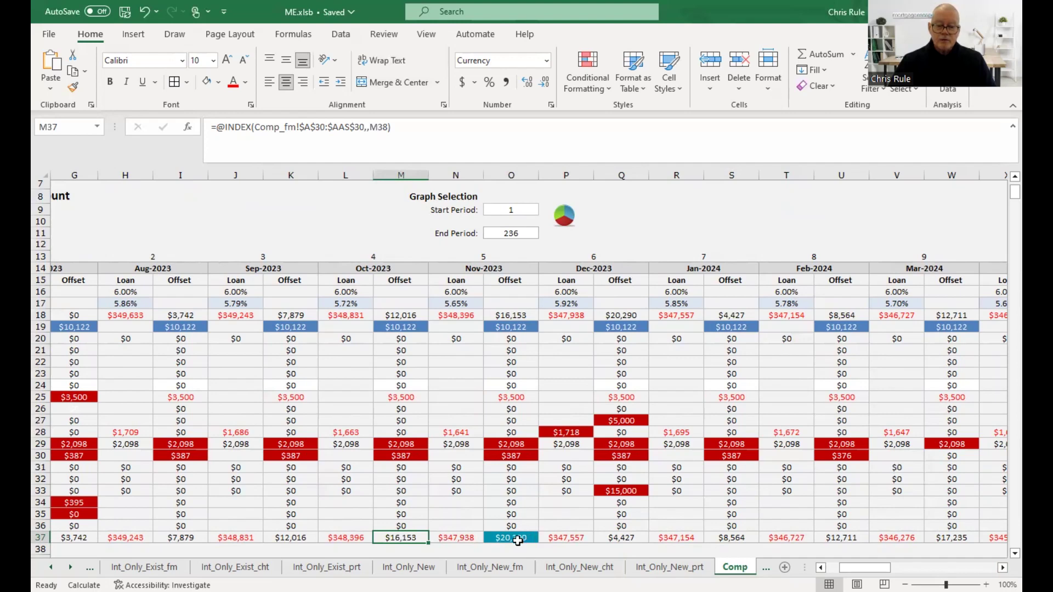
pyautogui.click(517, 540)
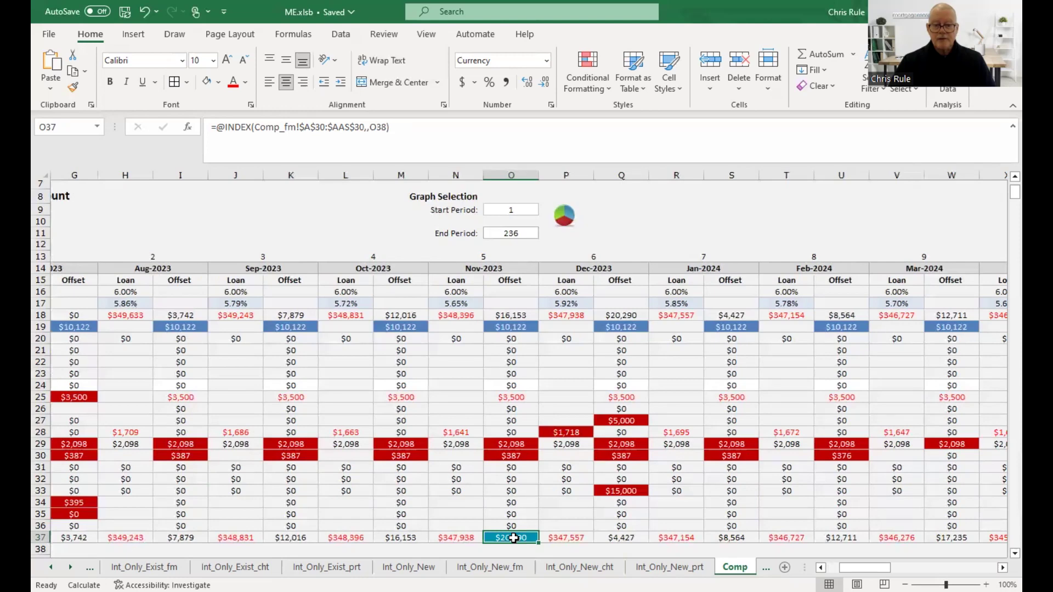
pyautogui.click(628, 494)
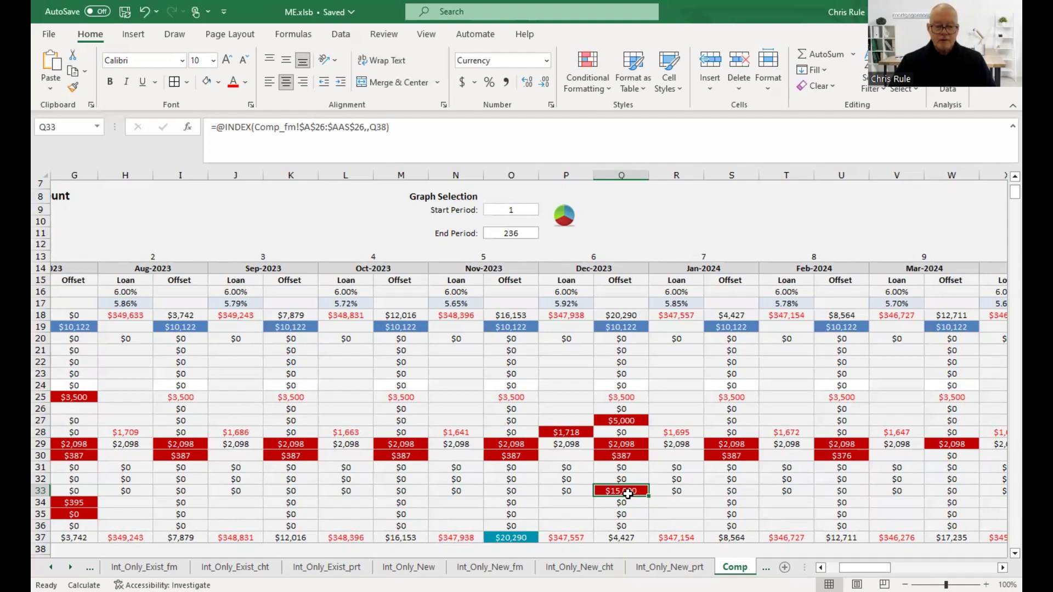
# - Open the Unconsolidated debts schedule
pyautogui.scroll(6, 411, 567)
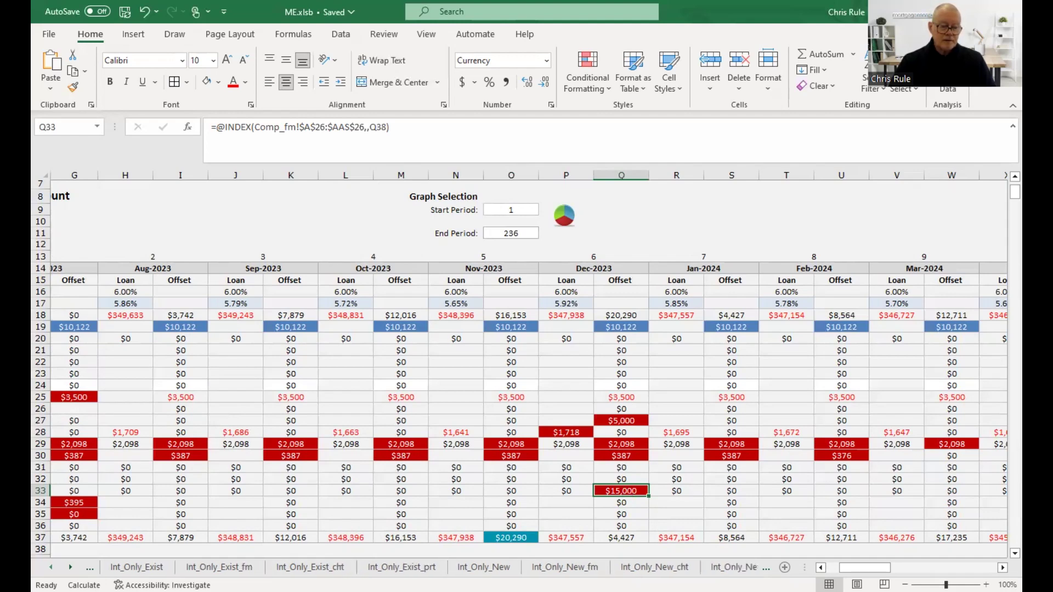
pyautogui.scroll(8, 411, 567)
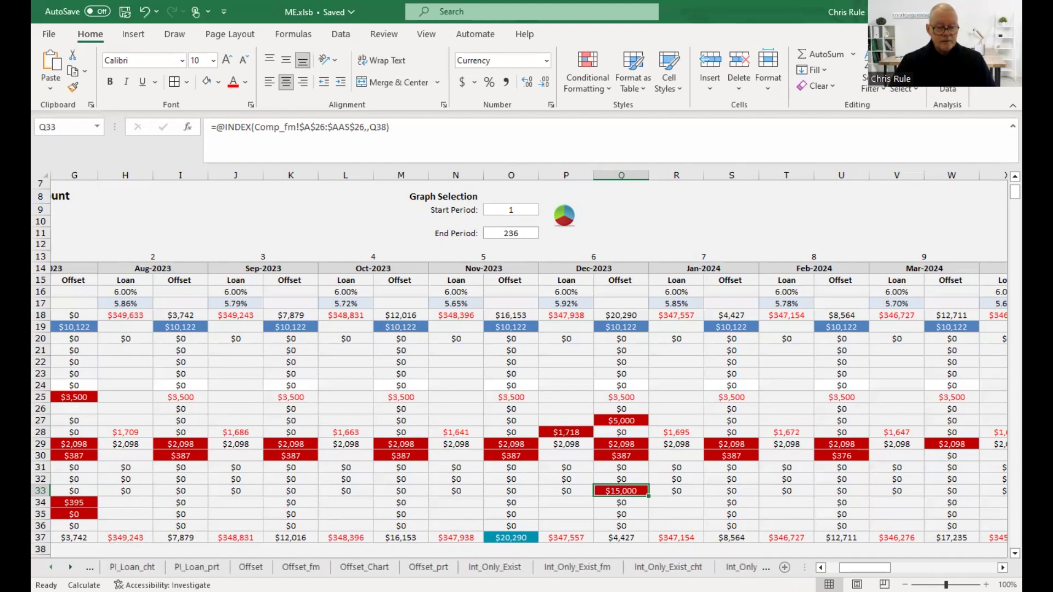
pyautogui.scroll(1, 412, 567)
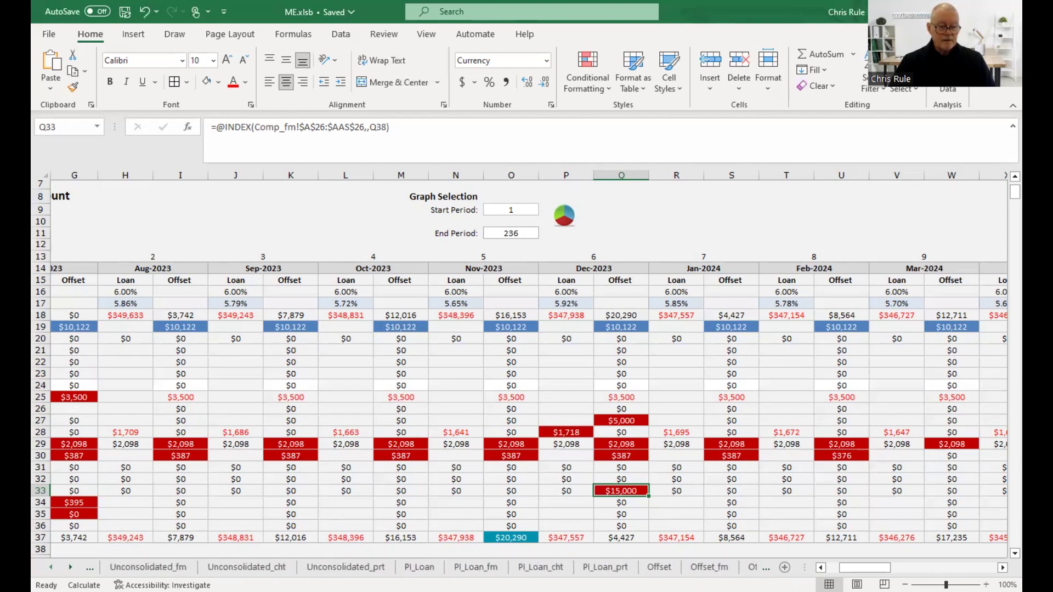
pyautogui.scroll(1, 164, 567)
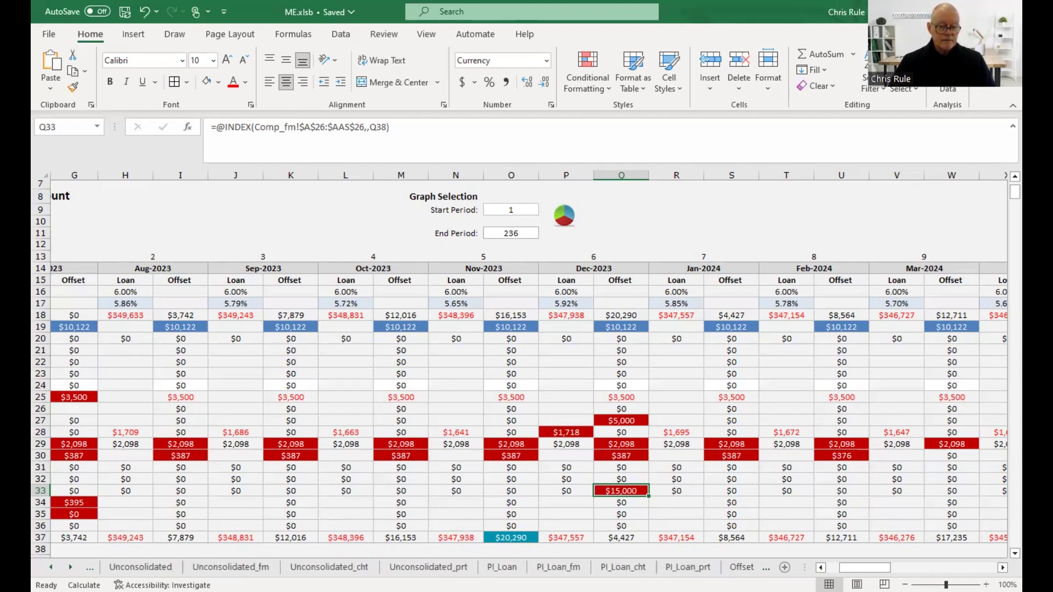
pyautogui.click(140, 567)
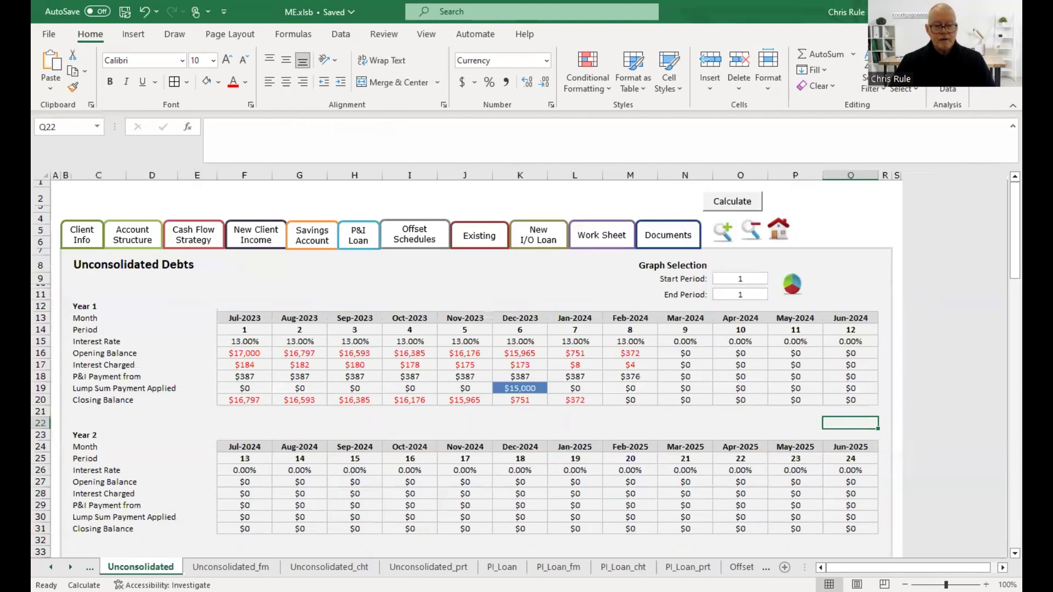
# - Review the July 2023 interest rate, opening balance, interest charged, P&I payment and closing balance of the unconsolidated debts
pyautogui.click(248, 341)
pyautogui.click(252, 357)
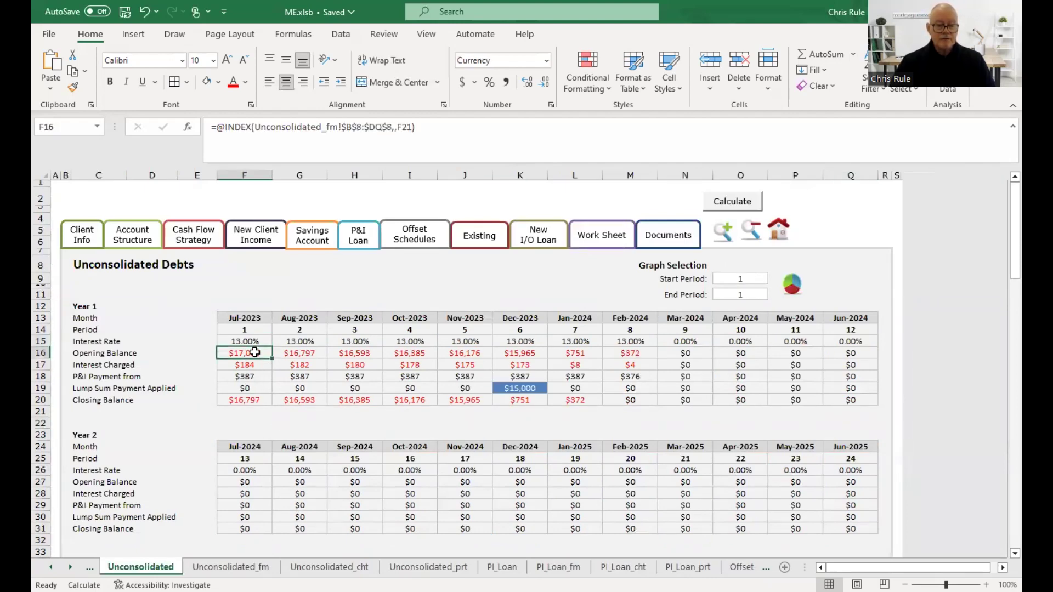
pyautogui.click(256, 365)
pyautogui.click(259, 342)
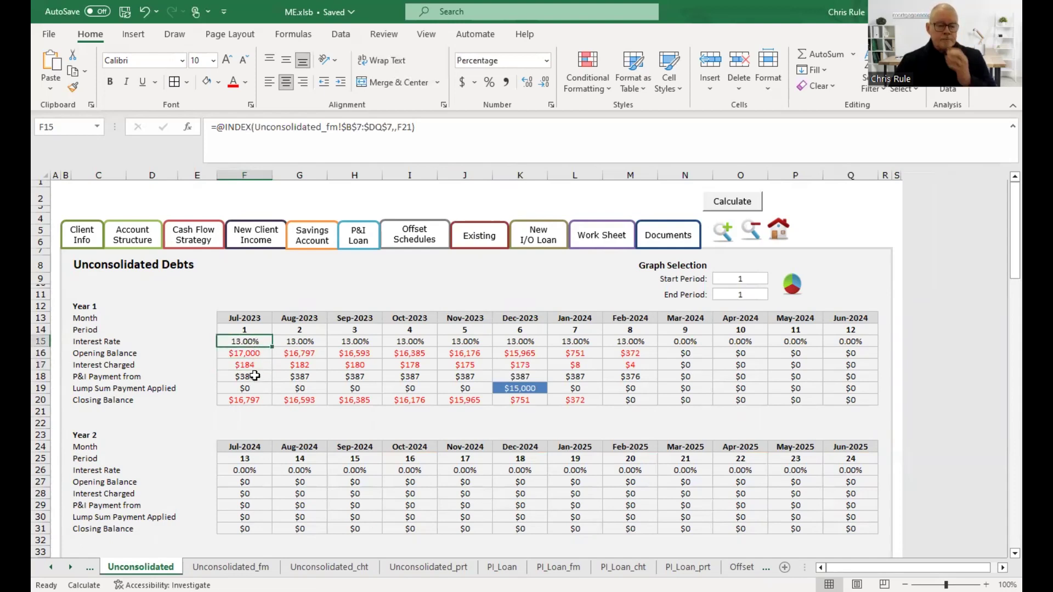
pyautogui.click(255, 363)
pyautogui.click(255, 377)
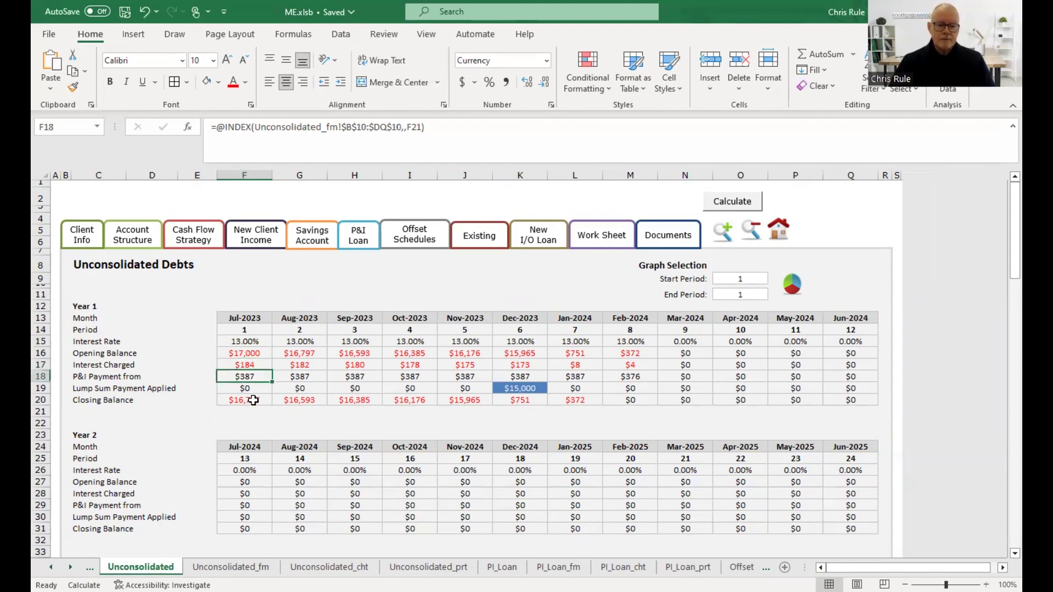
pyautogui.click(254, 400)
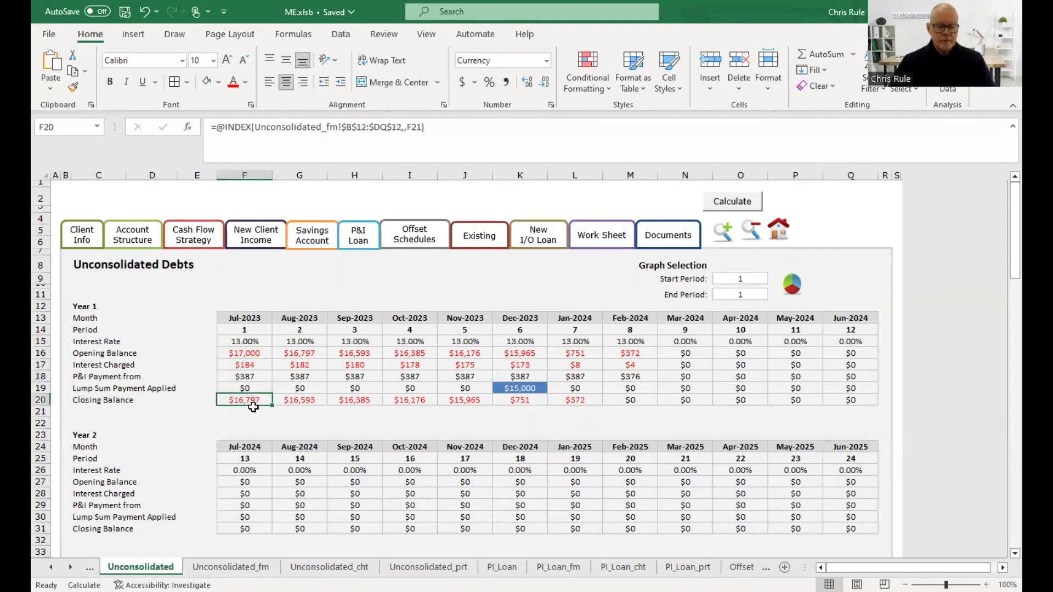
# - Follow the closing balances of the unconsolidated debts from August through November 2023
pyautogui.click(291, 399)
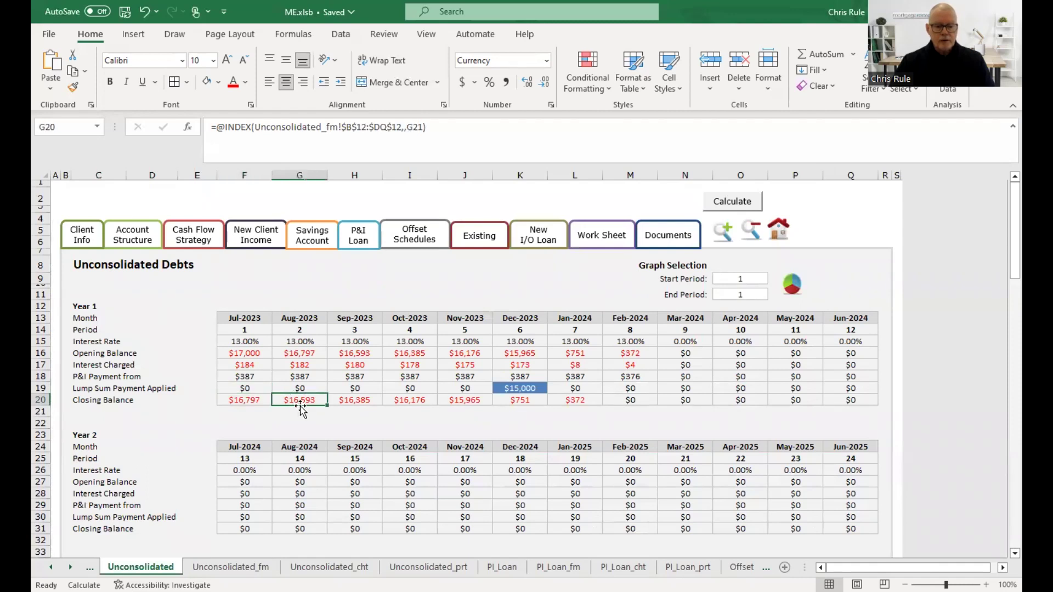
pyautogui.click(340, 400)
pyautogui.click(393, 402)
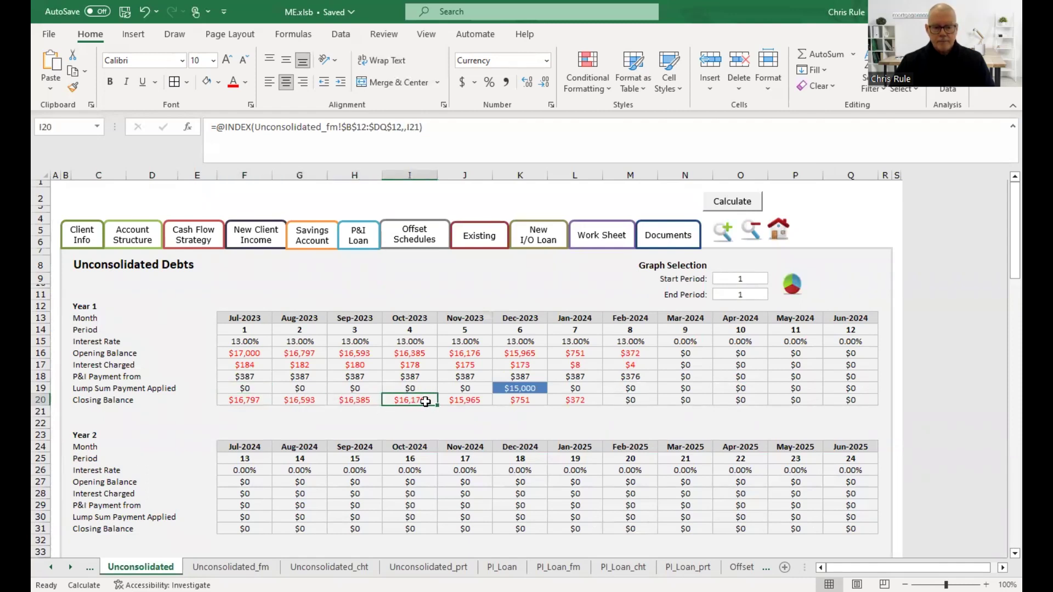
pyautogui.click(454, 402)
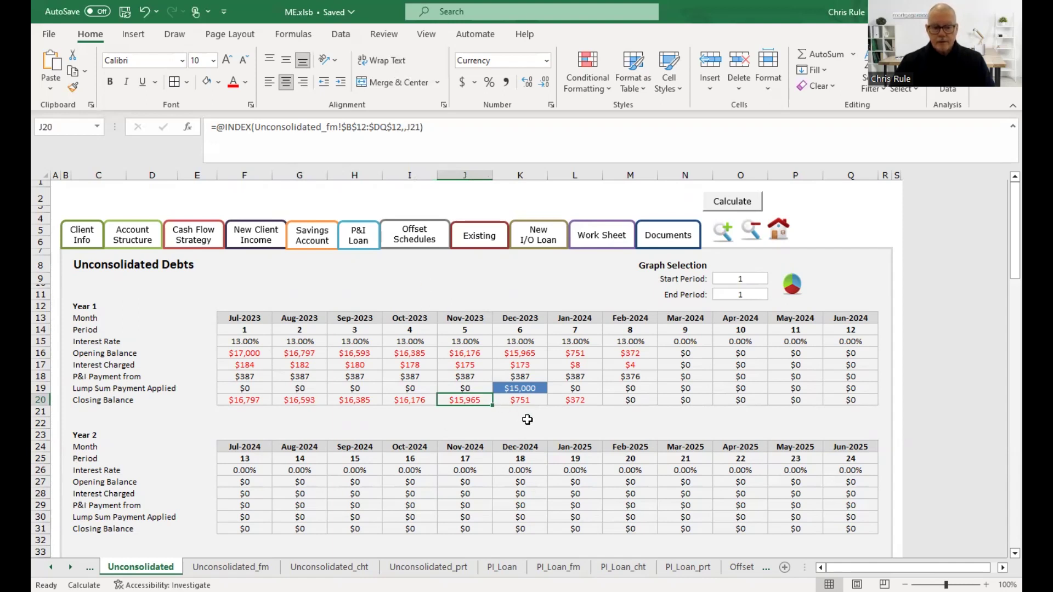
# - Relate the December 2023 lump sum payment to the remaining unconsolidated debt balances through February 2024
pyautogui.click(532, 388)
pyautogui.click(530, 399)
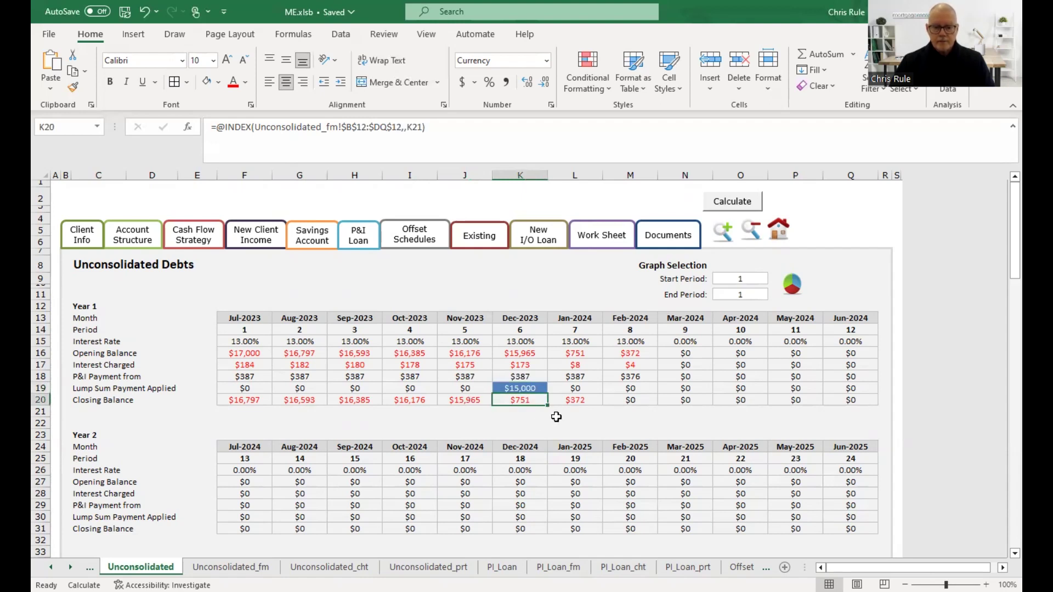
pyautogui.click(575, 401)
pyautogui.click(631, 358)
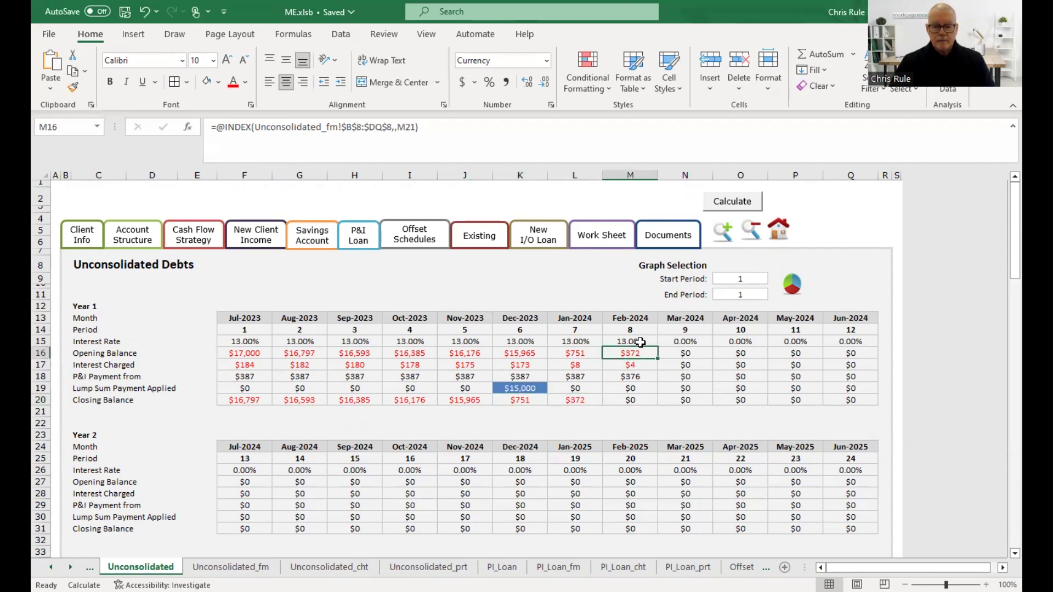
# - Return to the combined loan and offset schedule and locate the December 2023 lump sum payment
pyautogui.click(669, 237)
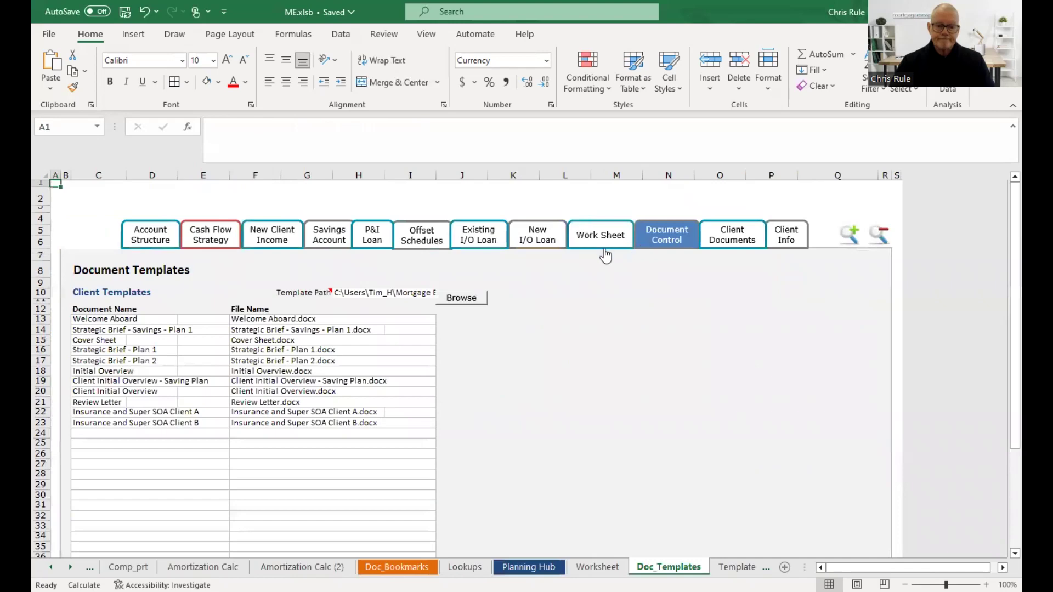
pyautogui.click(742, 241)
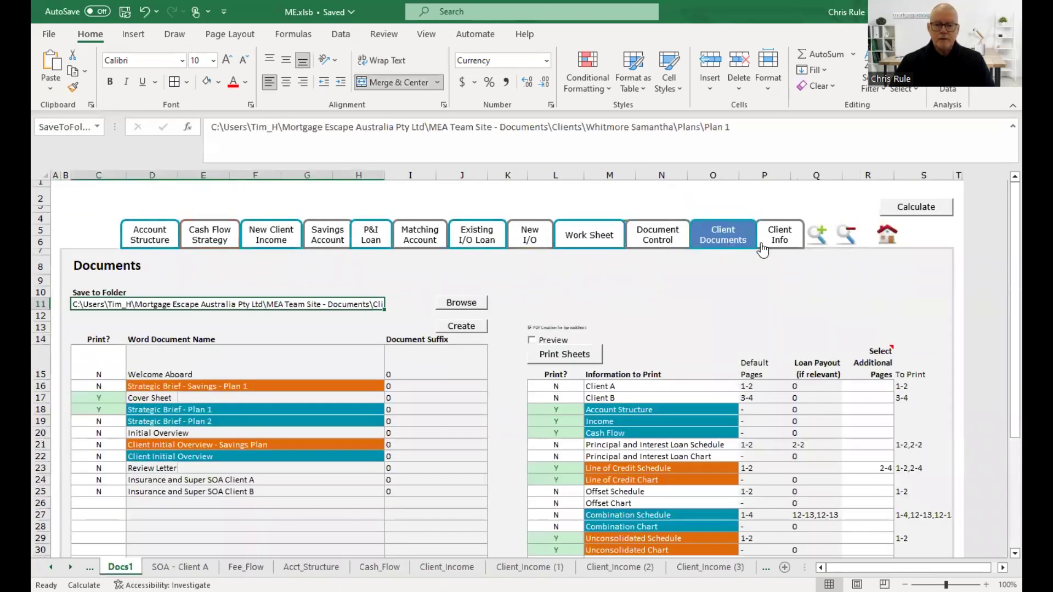
pyautogui.click(778, 236)
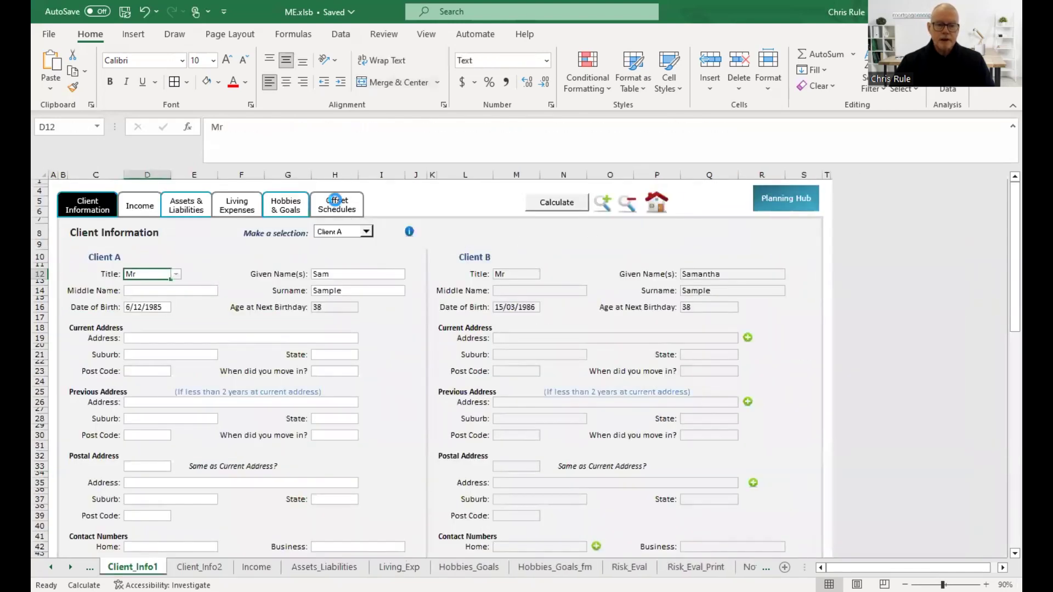
pyautogui.click(334, 201)
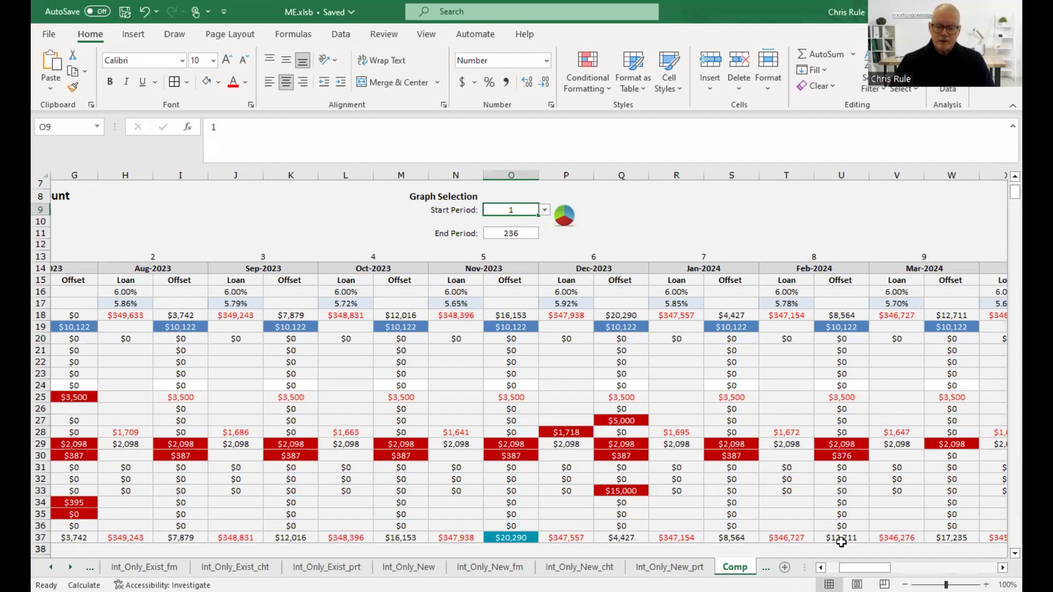
pyautogui.click(627, 493)
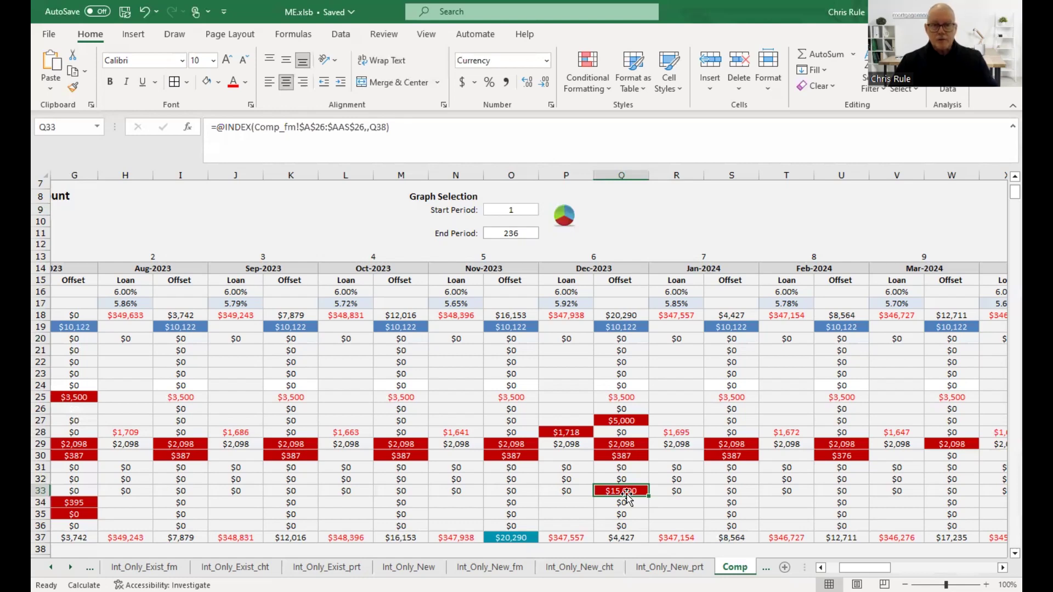
pyautogui.click(683, 490)
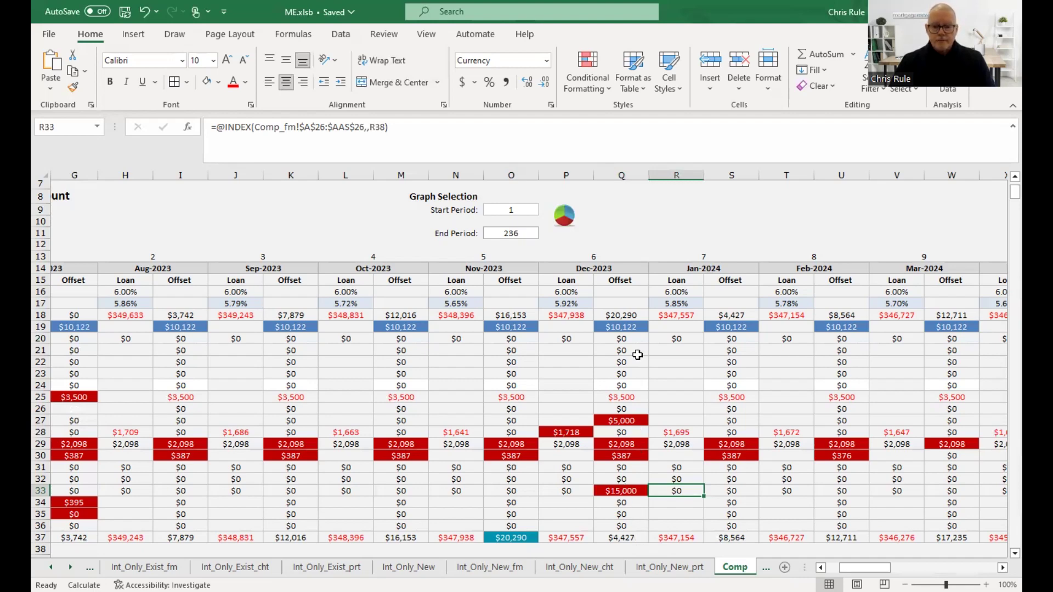
# - Trace the offset account from the November 2023 closing balance through the December 2023 income, expenses, transfers and lump sum payment
pyautogui.click(533, 535)
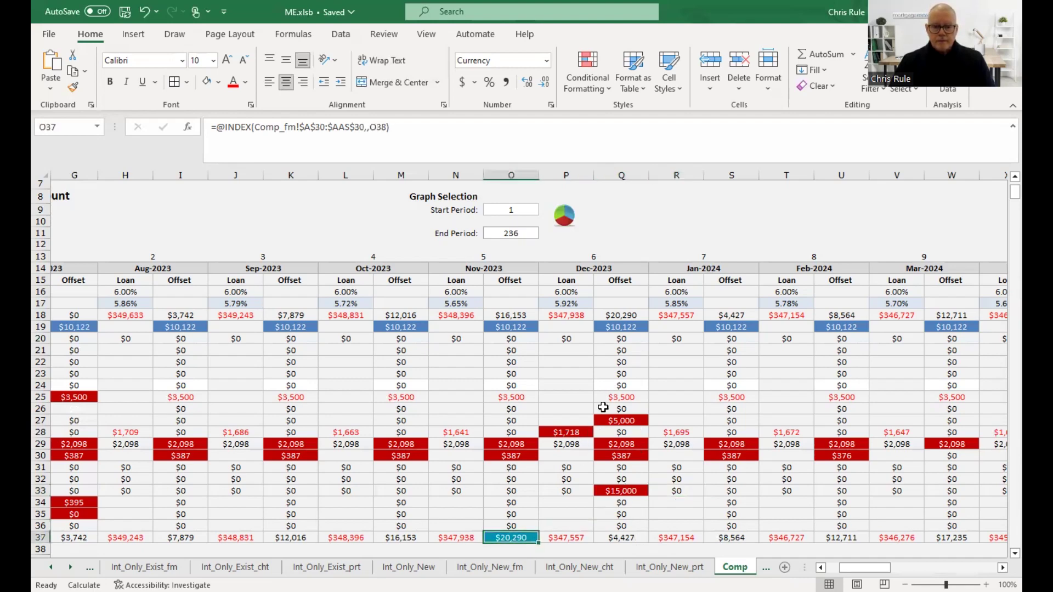
pyautogui.click(626, 315)
pyautogui.click(629, 327)
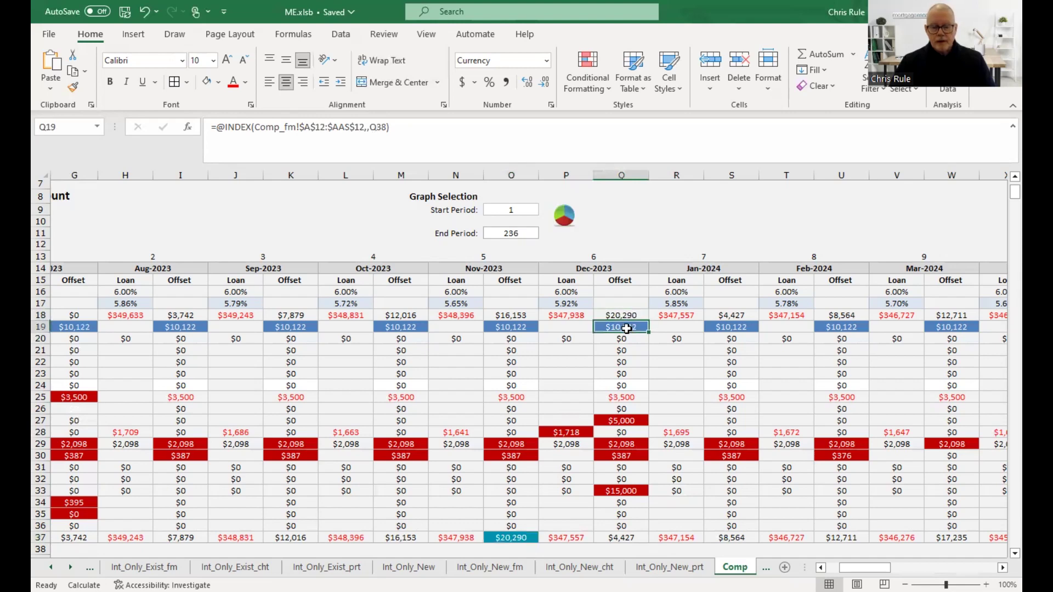
pyautogui.click(630, 397)
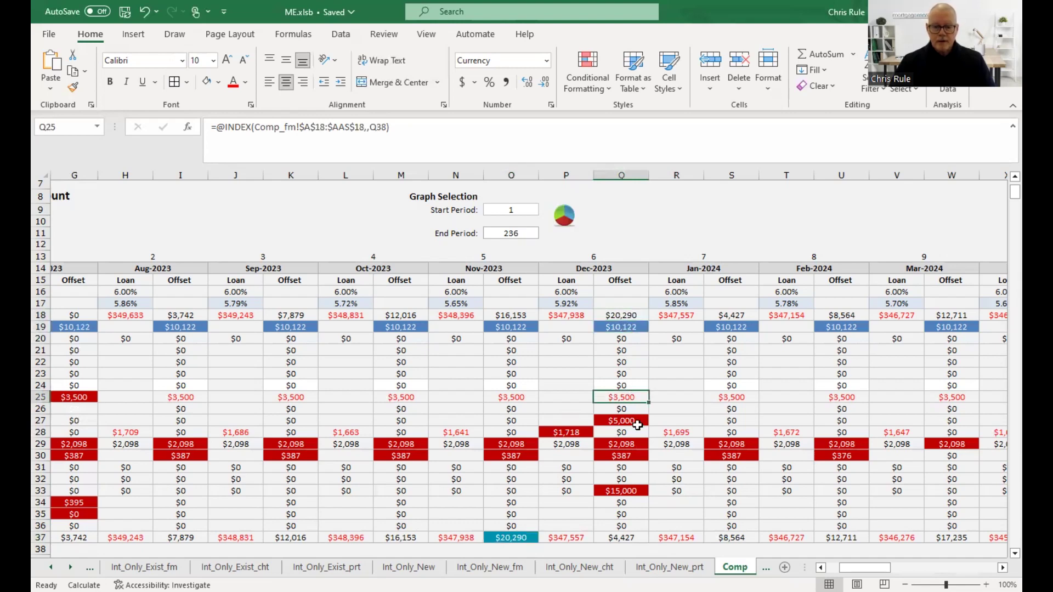
pyautogui.click(637, 420)
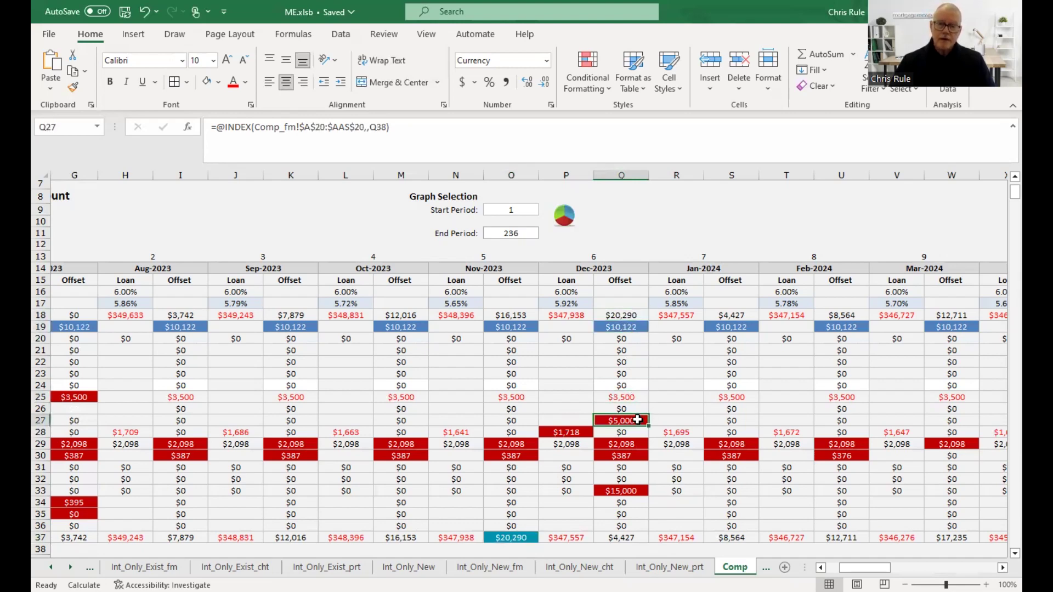
pyautogui.click(637, 444)
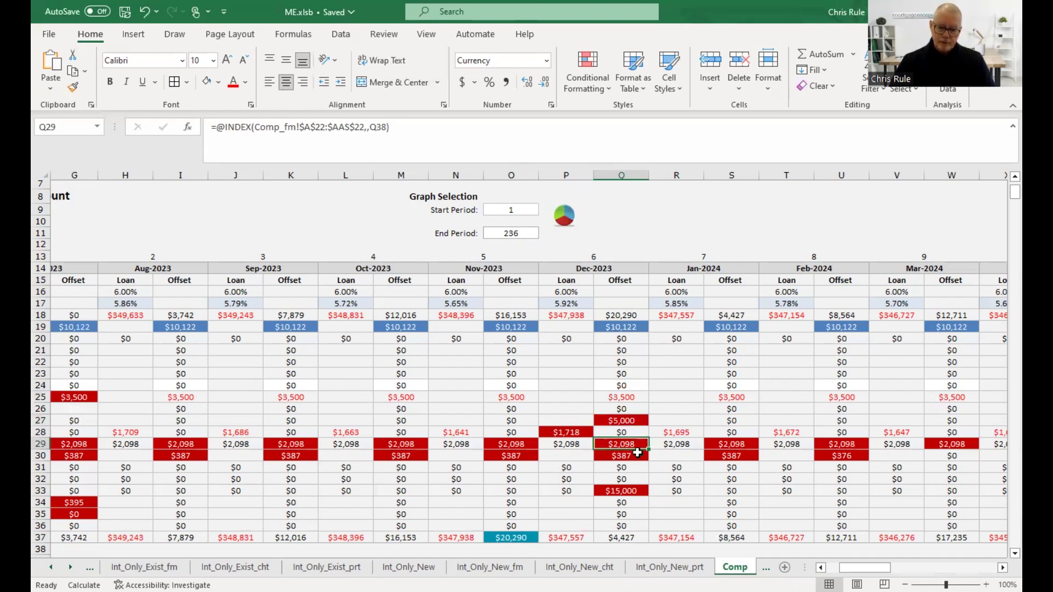
pyautogui.click(637, 454)
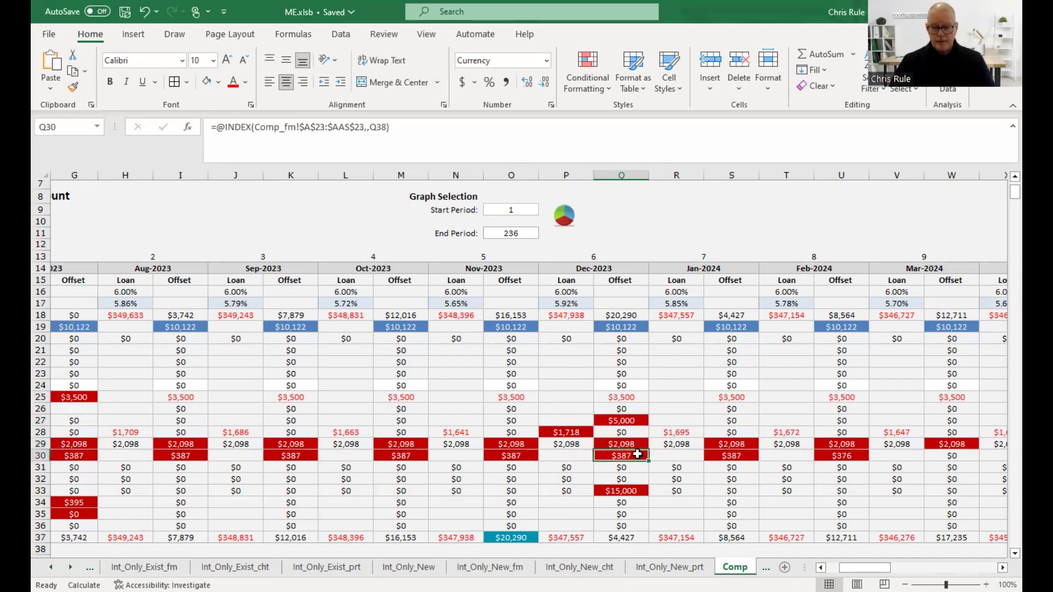
pyautogui.click(633, 491)
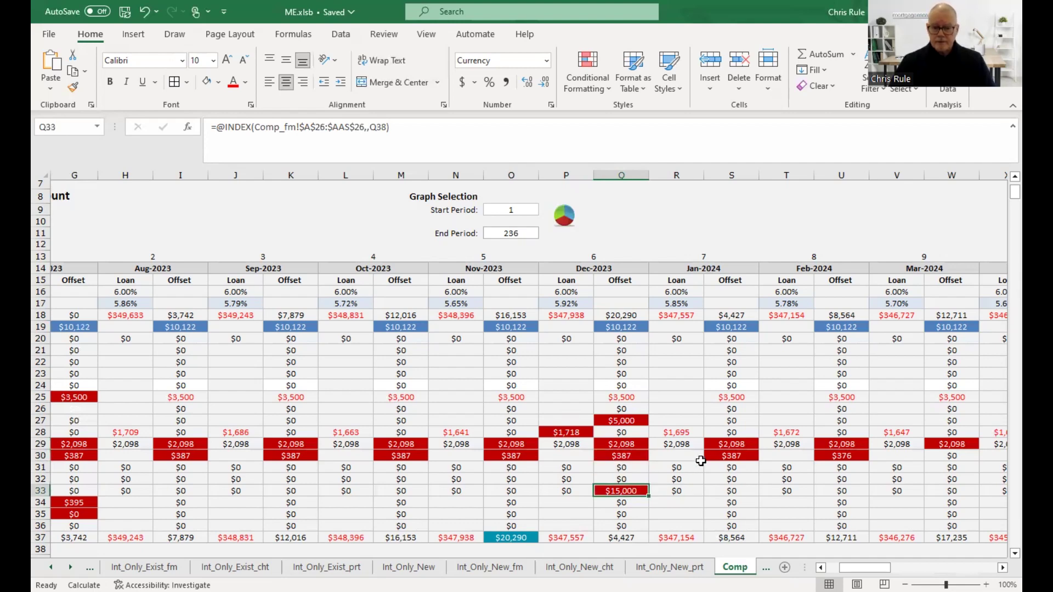
# - Follow the unconsolidated debt transfers and offset closing balances through March 2024, after the debt is repaid
pyautogui.click(737, 455)
pyautogui.click(844, 456)
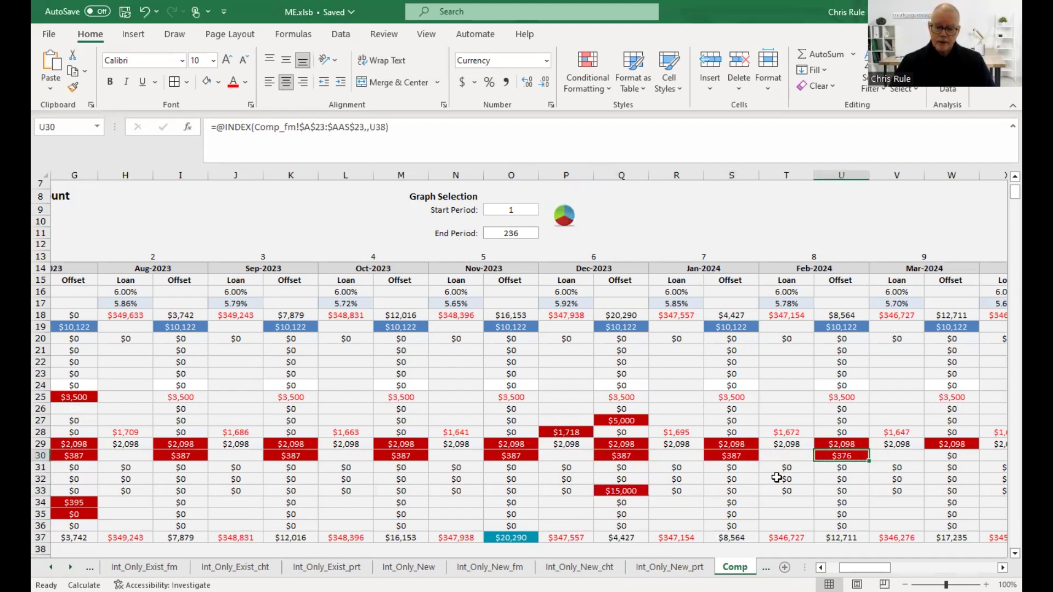
pyautogui.click(628, 538)
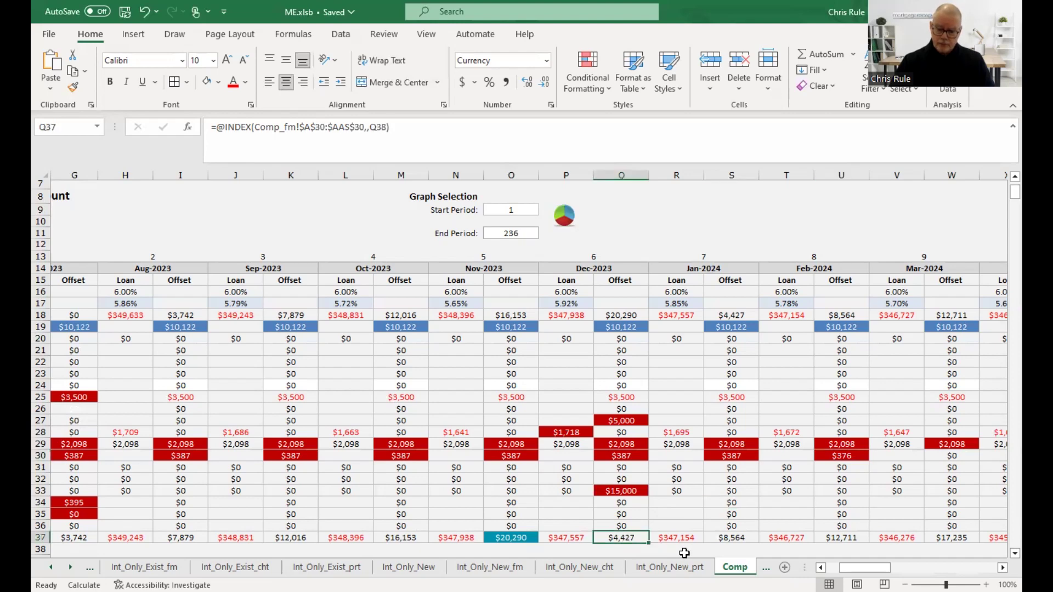
pyautogui.click(732, 538)
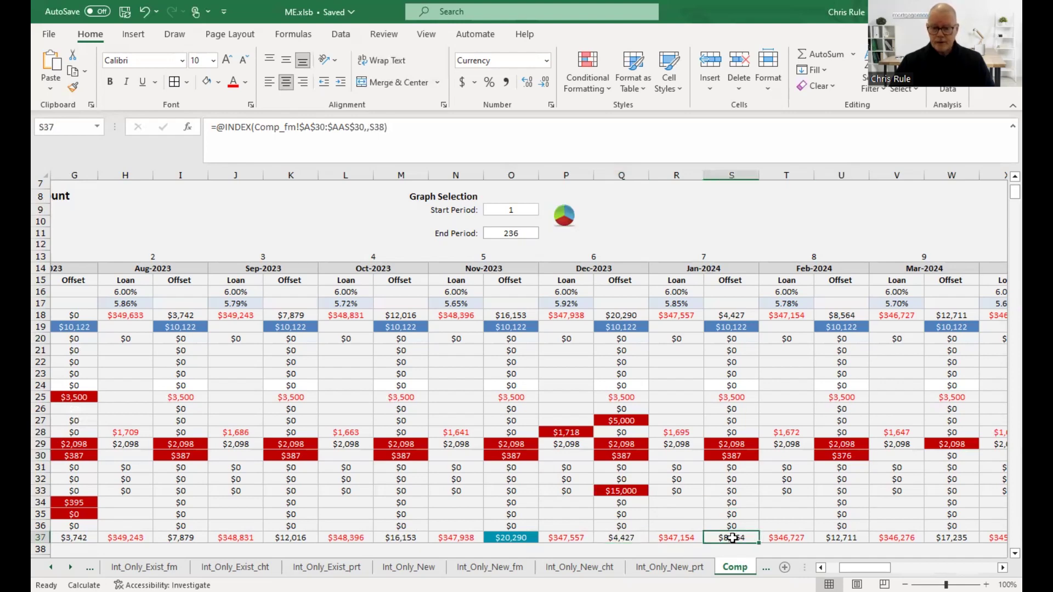
pyautogui.click(829, 538)
pyautogui.click(934, 459)
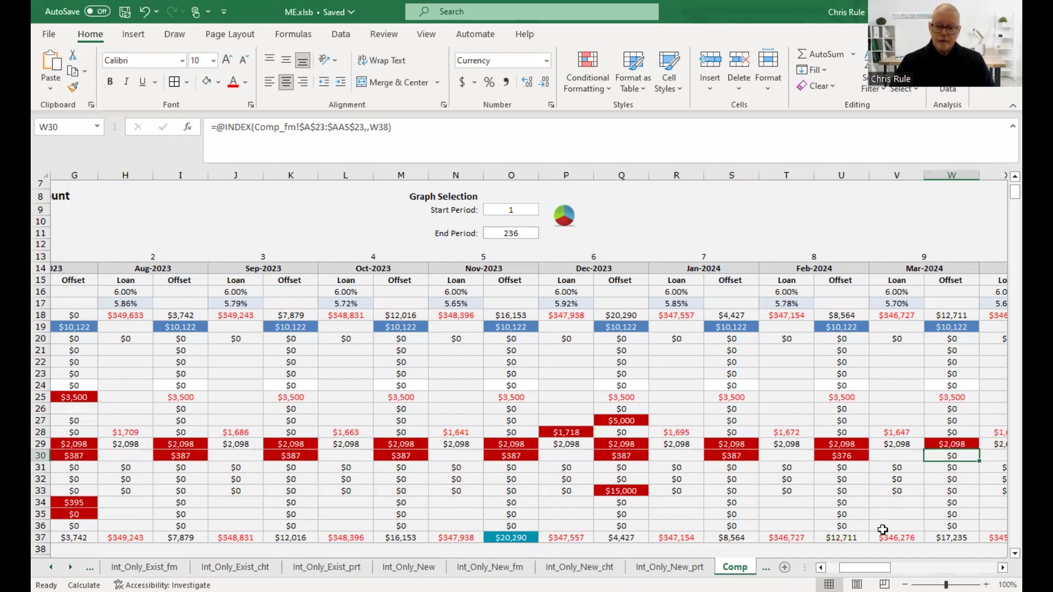
pyautogui.click(959, 538)
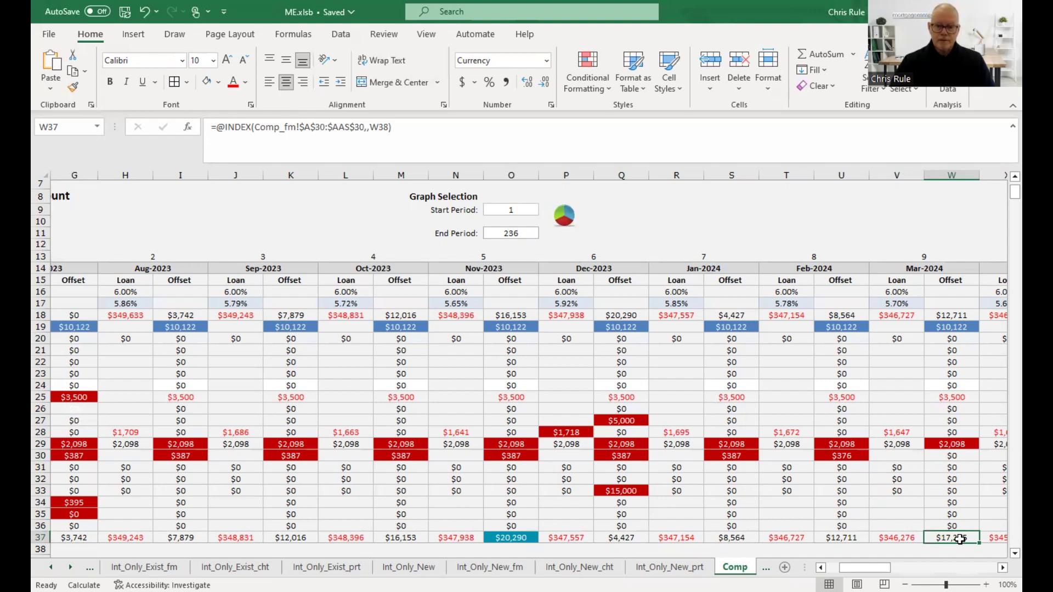
# - Compare the effective interest rates for November and December 2023 and relate the difference to the December lump sum payment
pyautogui.click(572, 301)
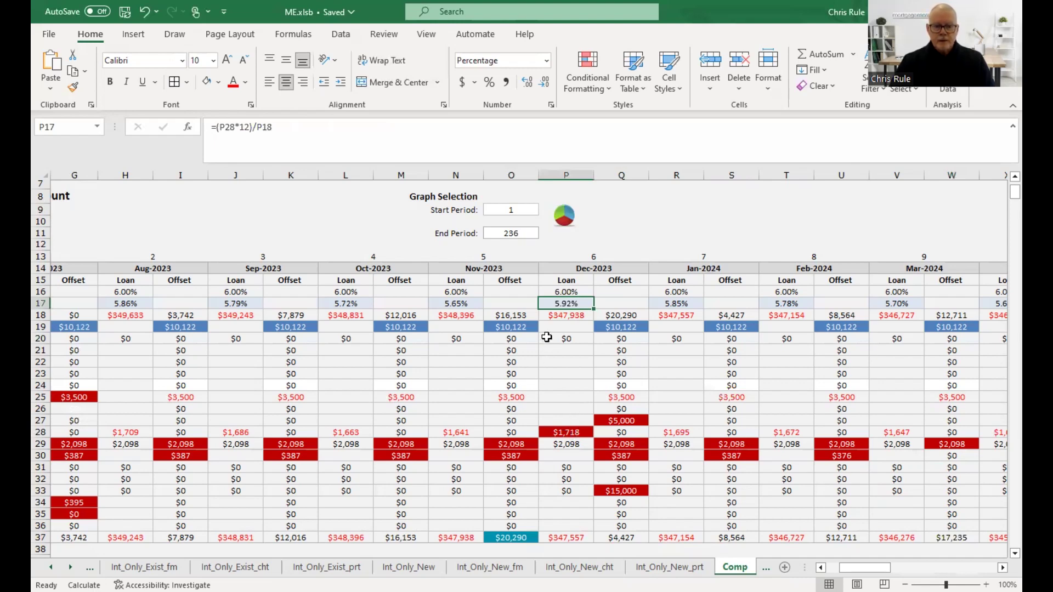
pyautogui.click(444, 304)
pyautogui.click(567, 305)
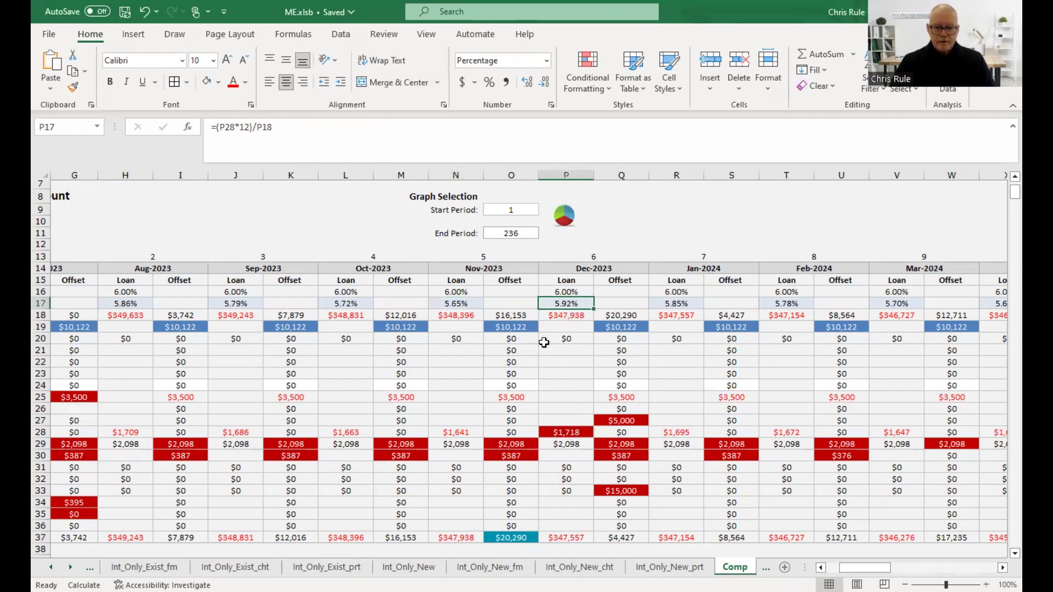
pyautogui.click(630, 489)
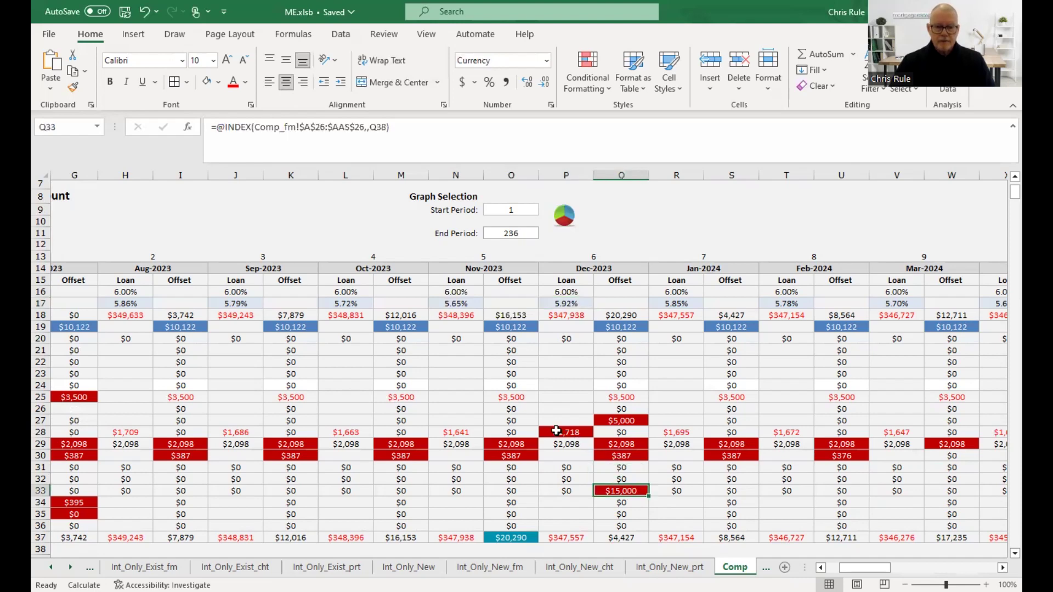
# - Examine how the November 2023 effective interest rate derives from the nominal rate, loan opening balance, cash transfer and interest, checking the row labels
pyautogui.click(454, 302)
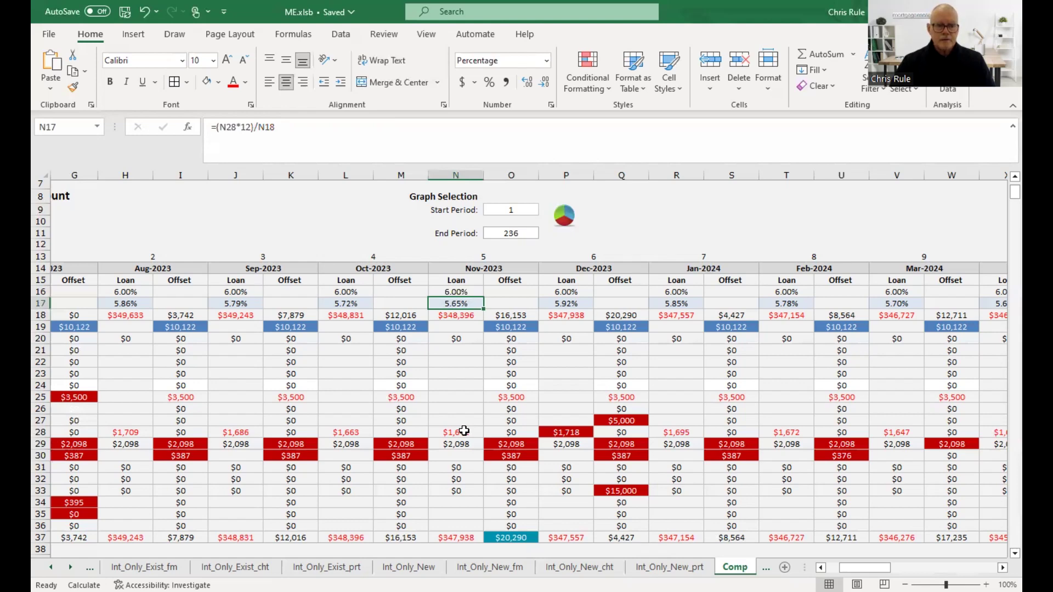
pyautogui.click(466, 315)
pyautogui.click(467, 306)
pyautogui.click(463, 287)
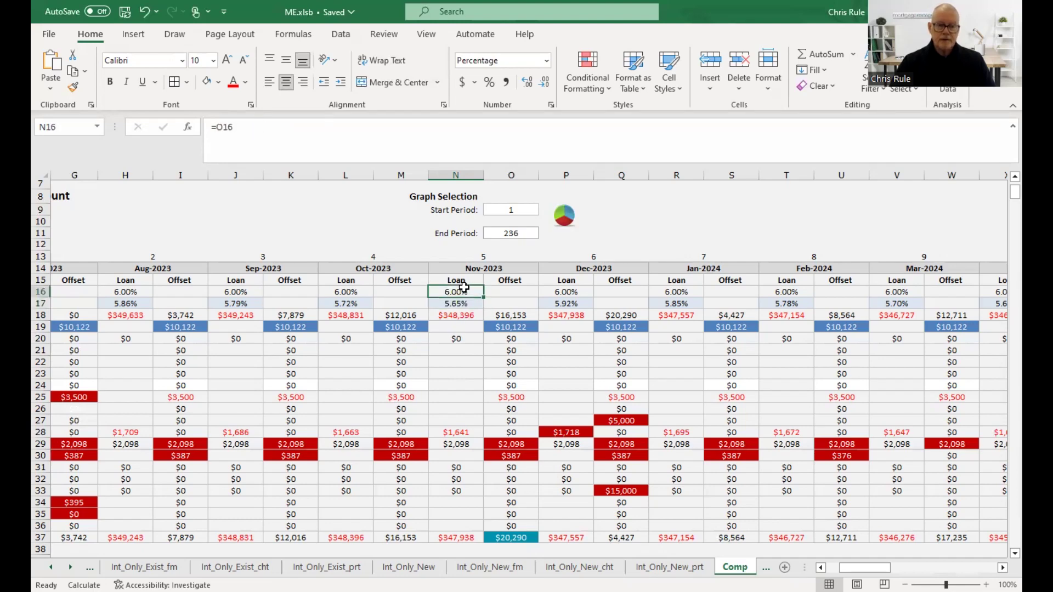
pyautogui.click(461, 303)
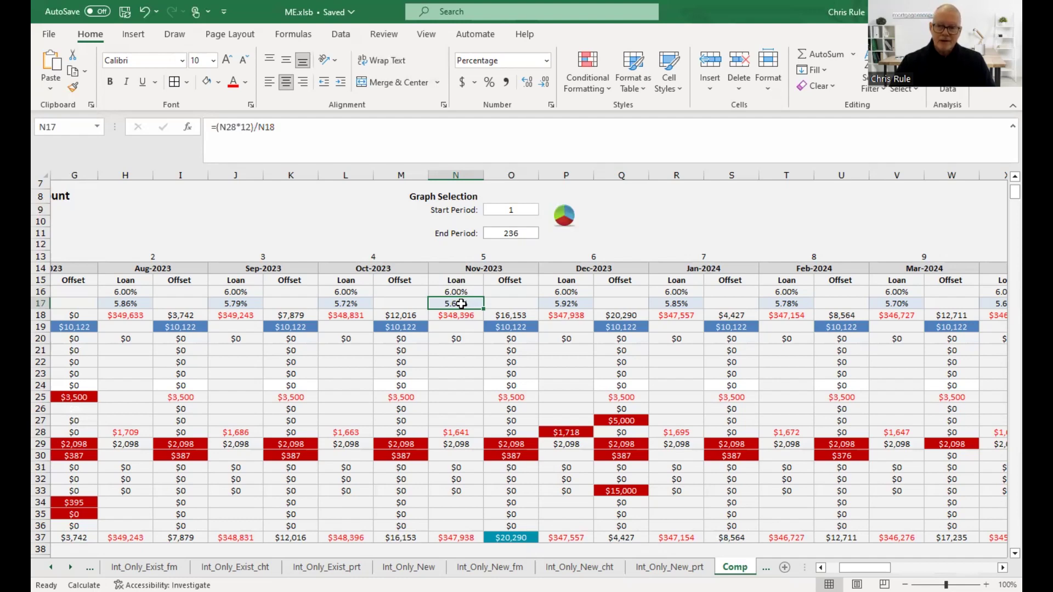
pyautogui.click(459, 317)
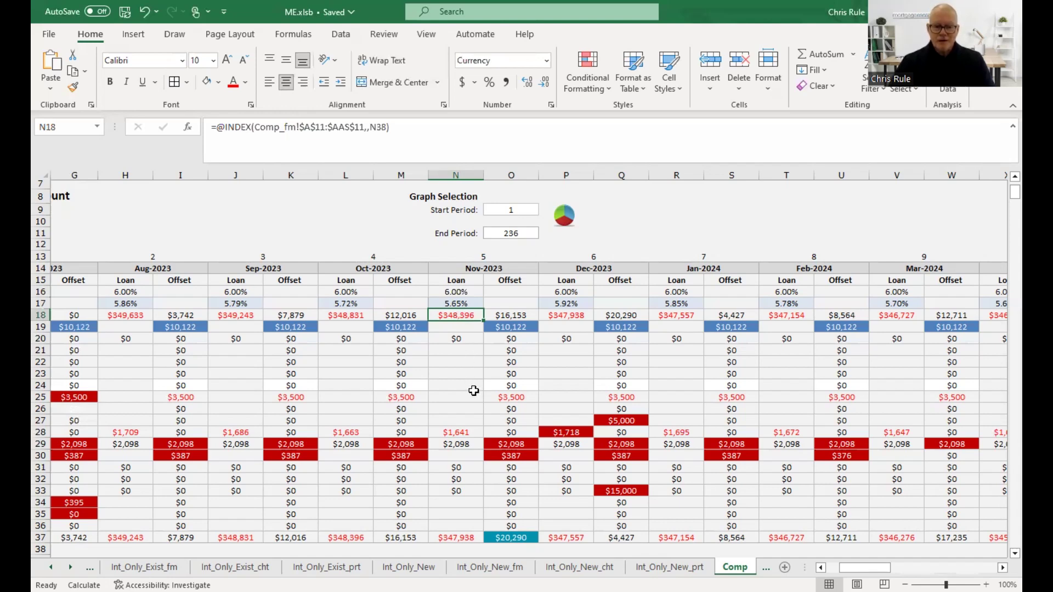
pyautogui.click(520, 397)
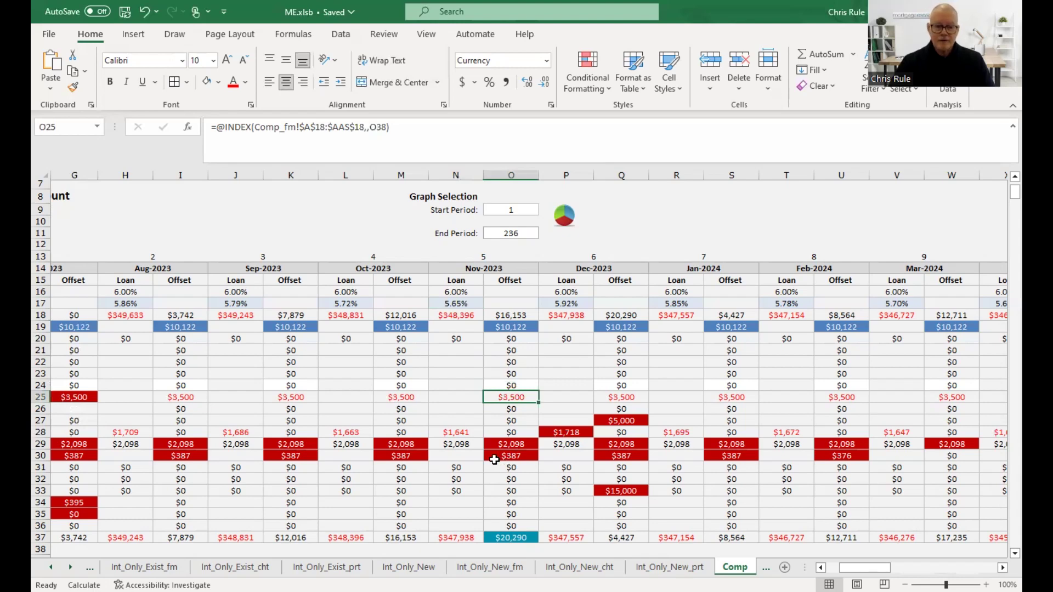
pyautogui.click(461, 434)
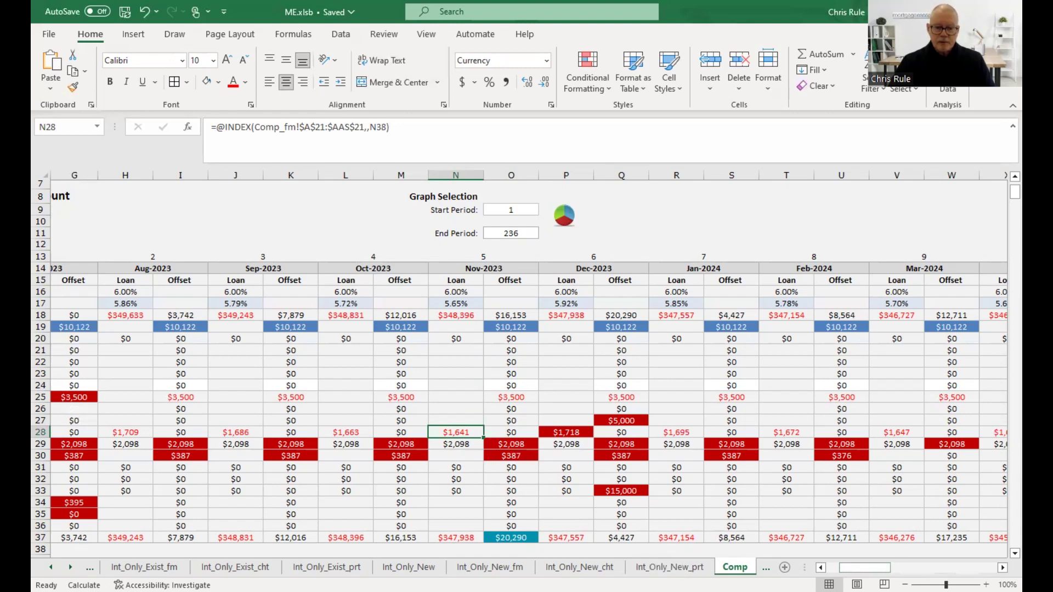
pyautogui.click(820, 567)
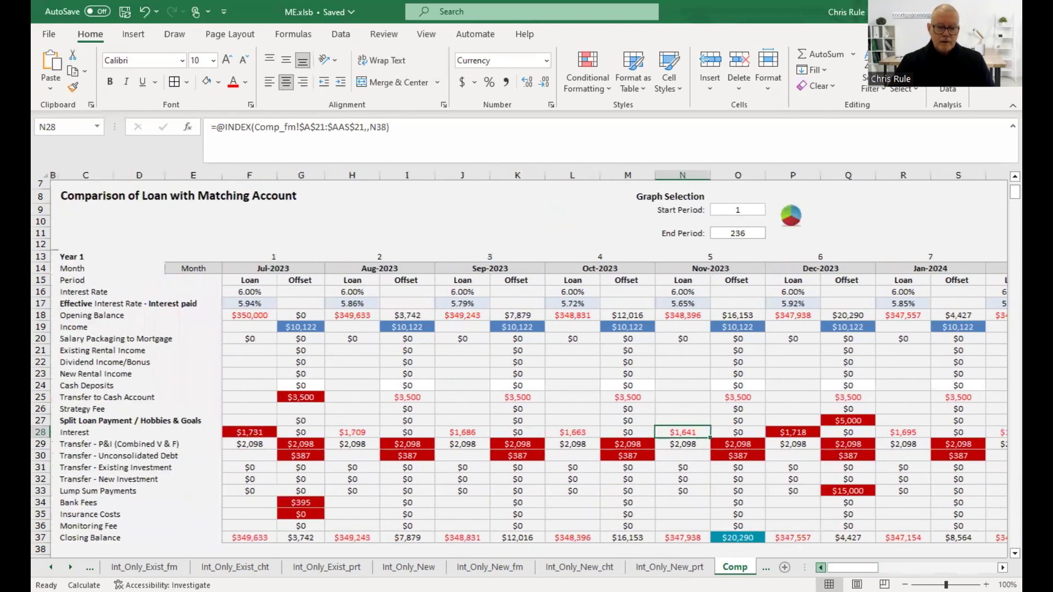
pyautogui.hotkey('ctrl', 'Left')
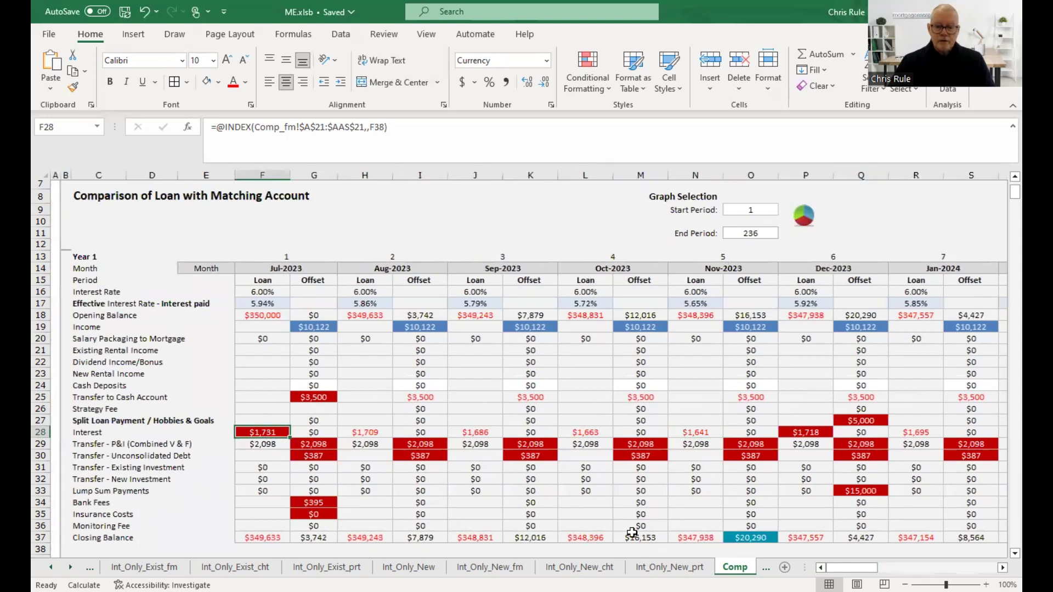
# - Relate the December 2023 lump sum payment to that month's effective rate, loan opening balance and interest compared with November
pyautogui.click(1002, 568)
pyautogui.click(1003, 567)
pyautogui.click(1002, 568)
pyautogui.click(1003, 568)
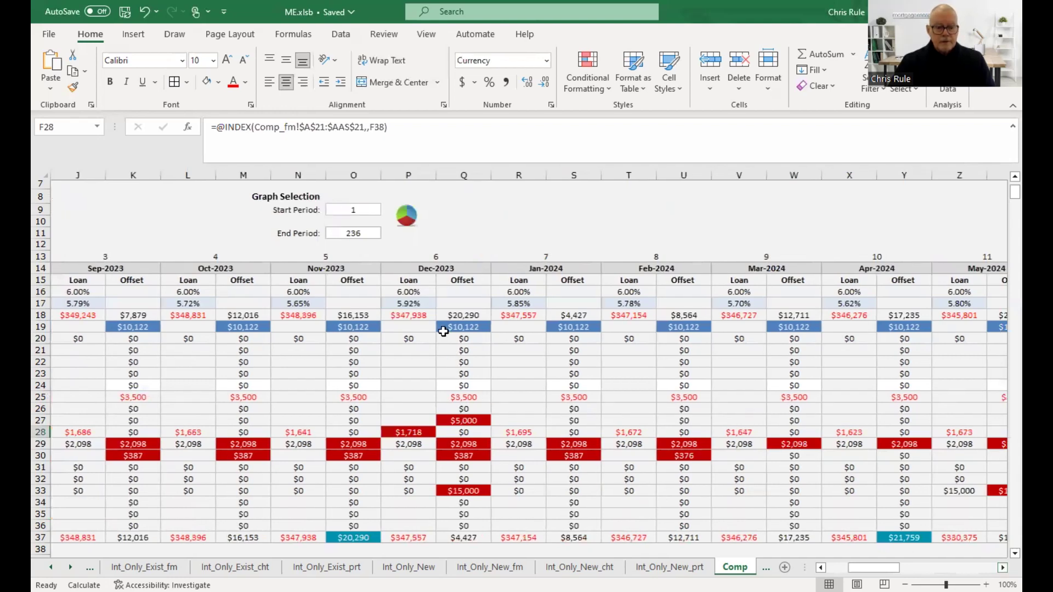
pyautogui.click(472, 493)
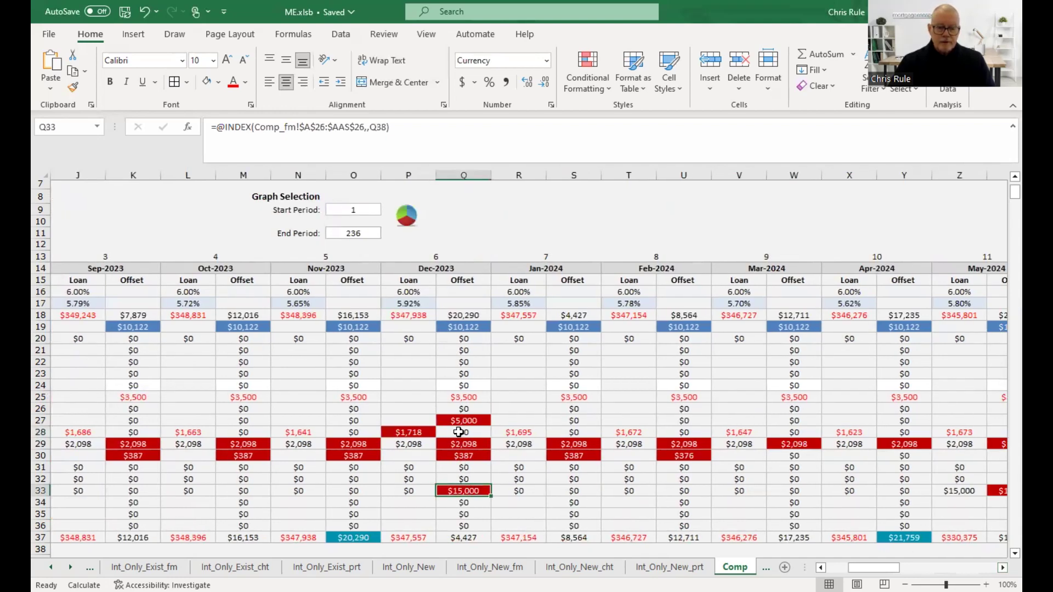
pyautogui.click(406, 303)
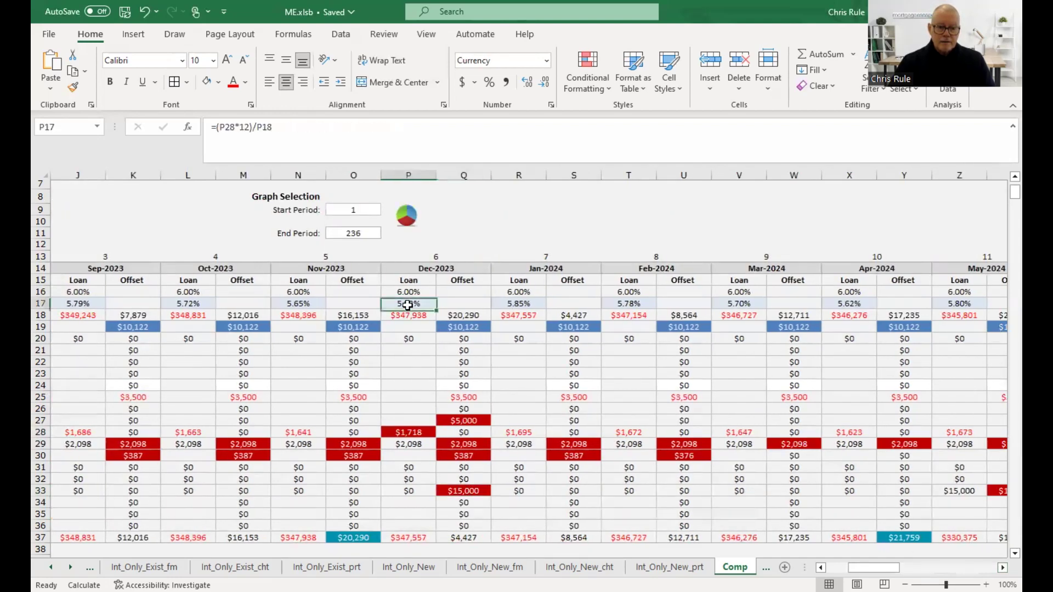
pyautogui.click(408, 433)
pyautogui.click(290, 433)
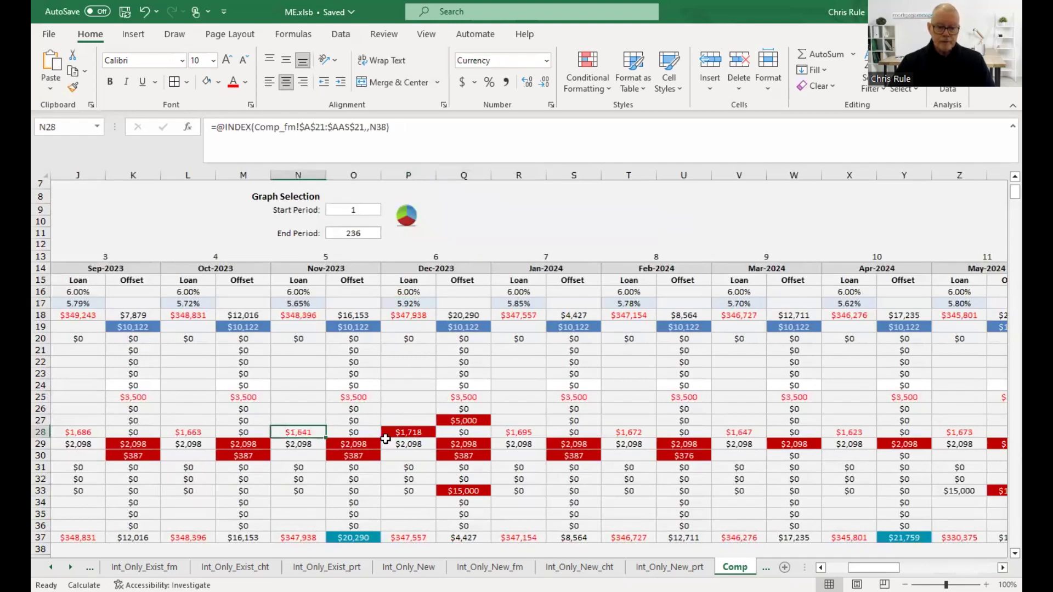
pyautogui.click(409, 434)
pyautogui.click(404, 315)
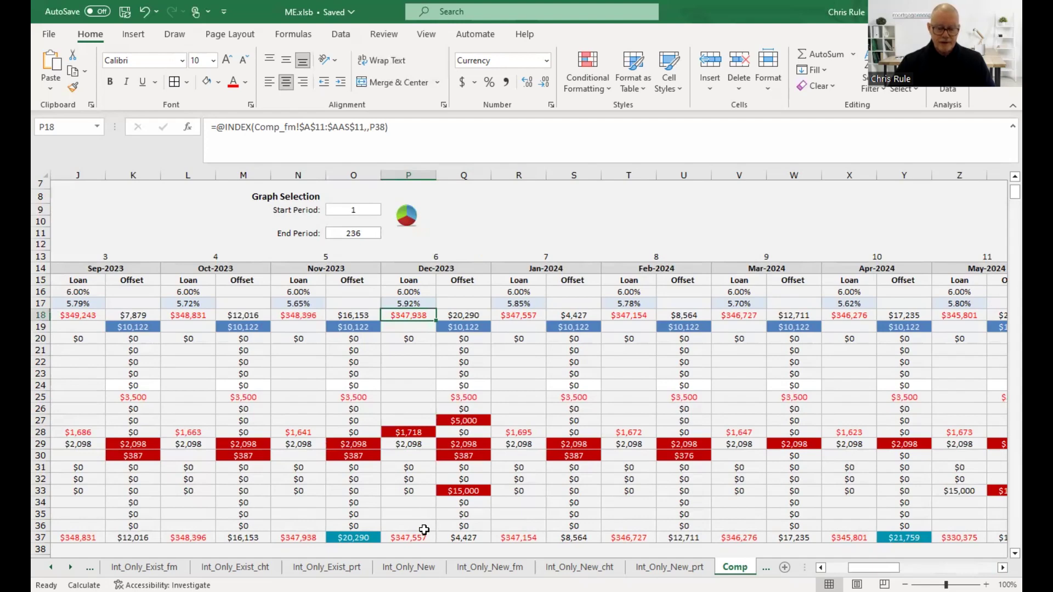
# - Follow the December 2023 loan closing balance and lump sum into the unconsolidated debt transfers and offset closing balances through February 2024
pyautogui.click(423, 536)
pyautogui.click(466, 490)
pyautogui.click(463, 455)
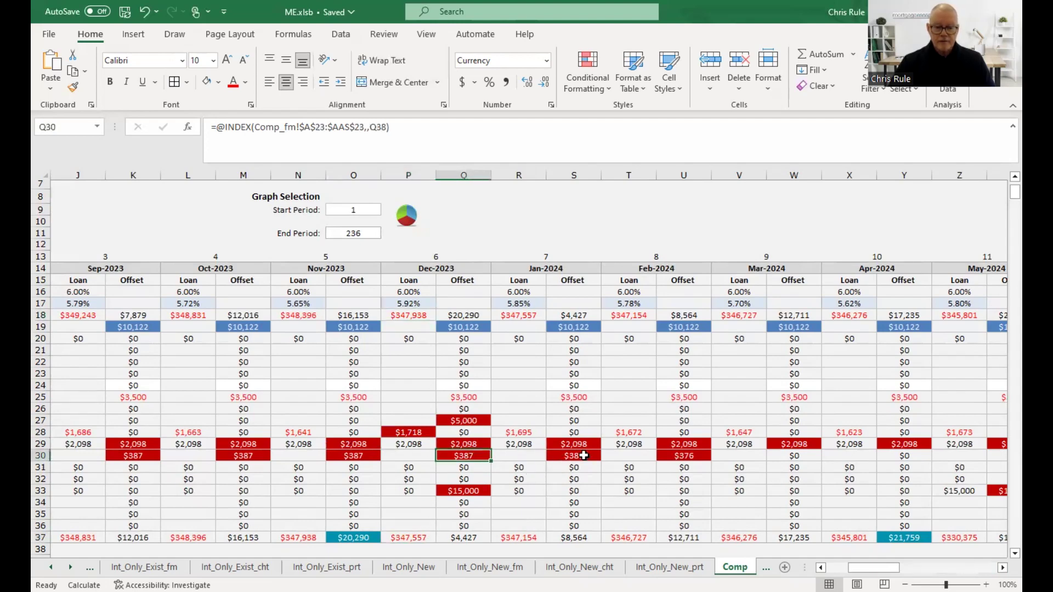
pyautogui.click(570, 457)
pyautogui.click(664, 456)
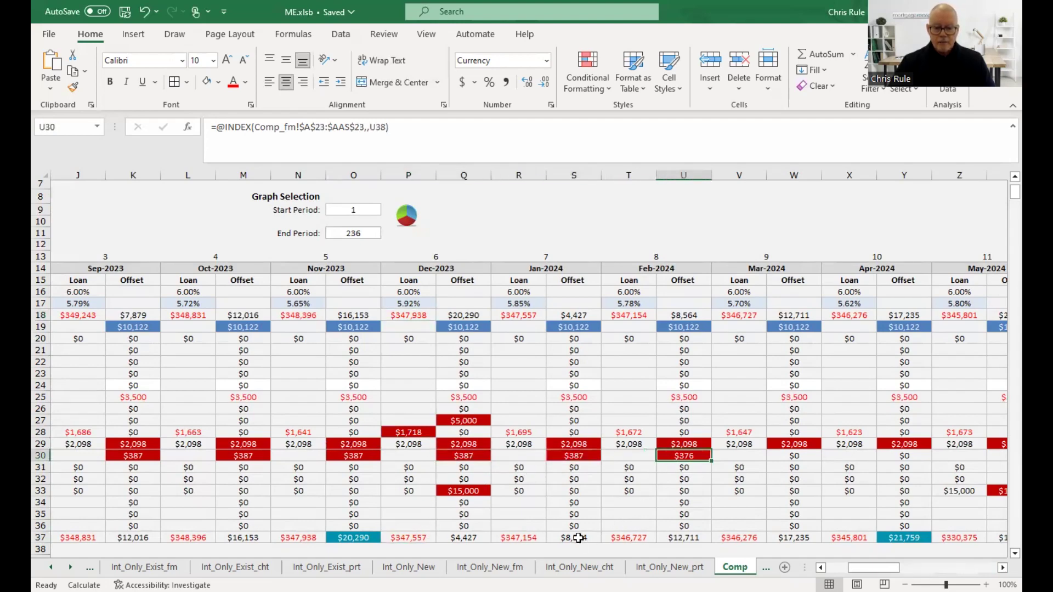
pyautogui.click(579, 538)
pyautogui.click(690, 537)
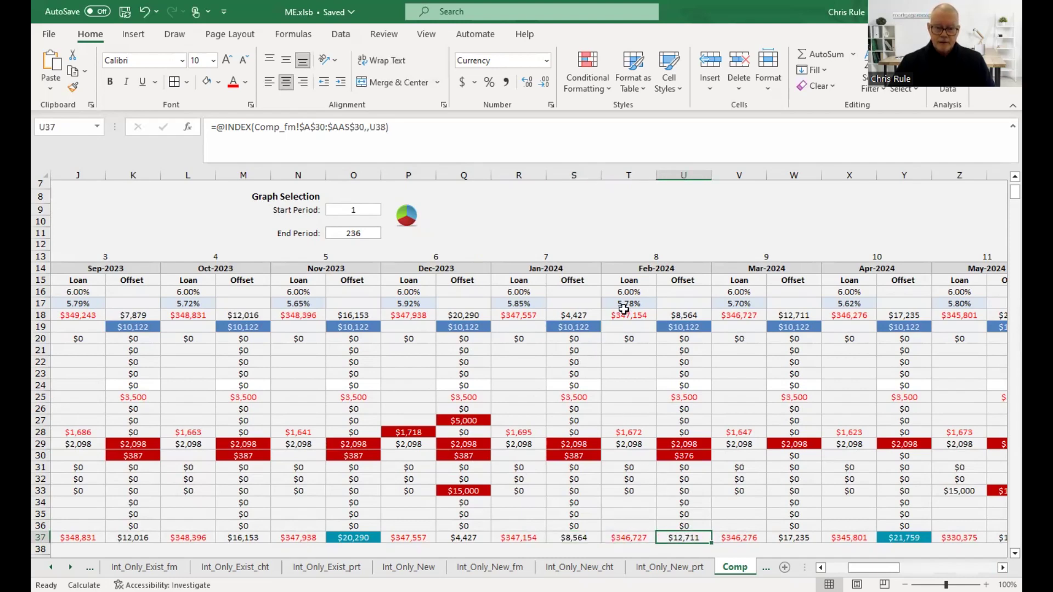
# - Compare the February and March 2024 effective interest rates, and review the March loan and April offset closing balances
pyautogui.click(625, 305)
pyautogui.click(723, 305)
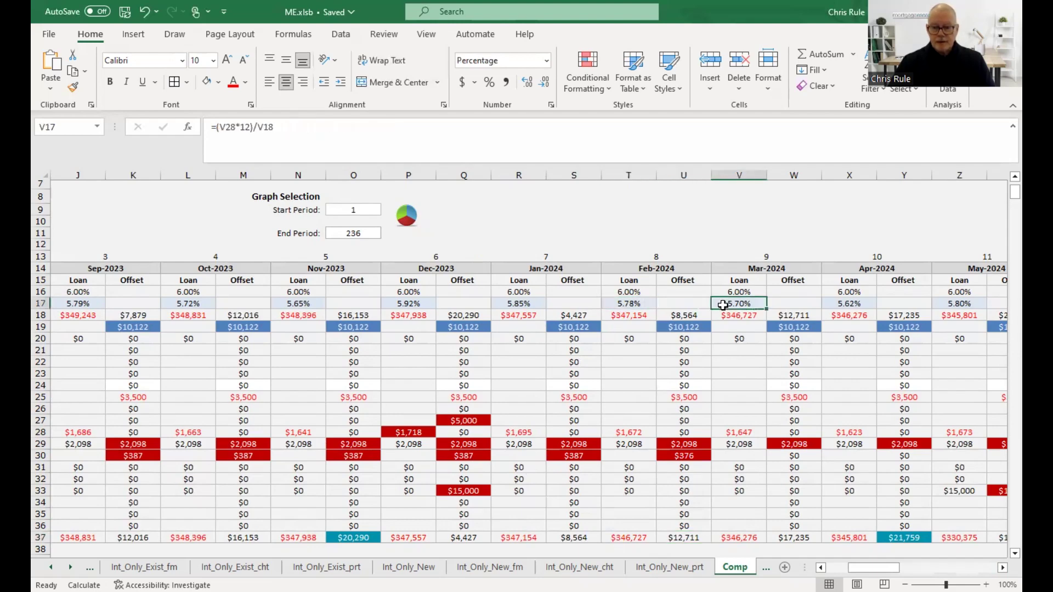
pyautogui.click(745, 538)
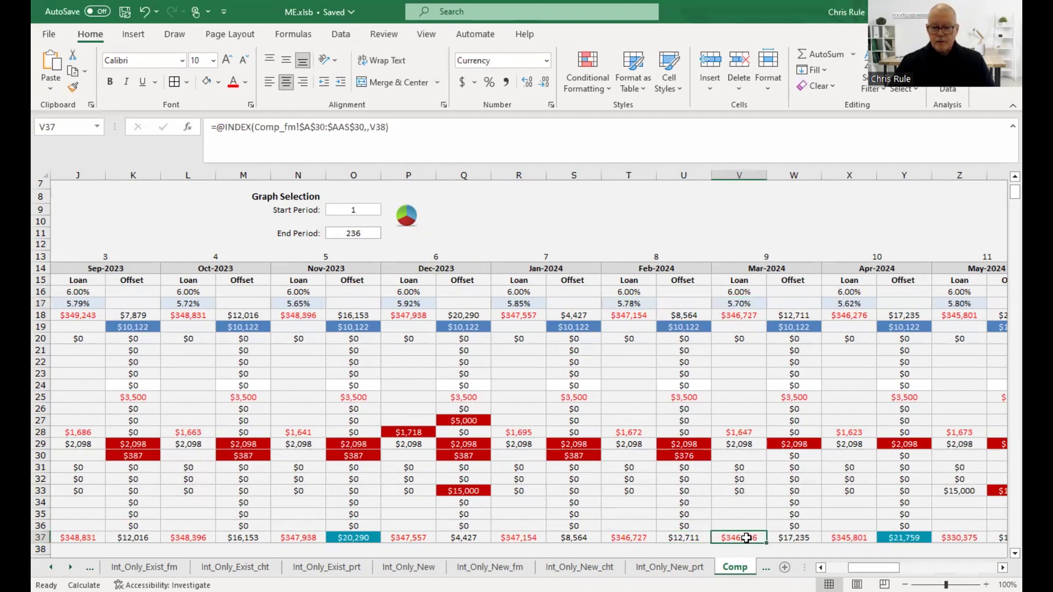
pyautogui.click(916, 536)
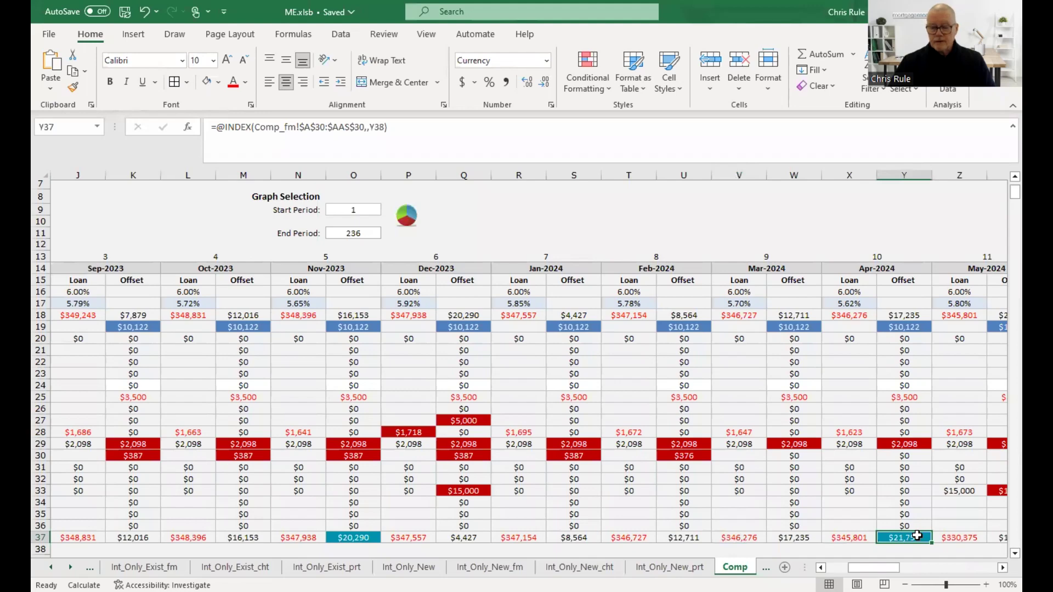
# - Locate the May 2024 lump sum payment and compare the unconsolidated debt transfers for February, April and May 2024
pyautogui.click(1002, 567)
pyautogui.click(1002, 567)
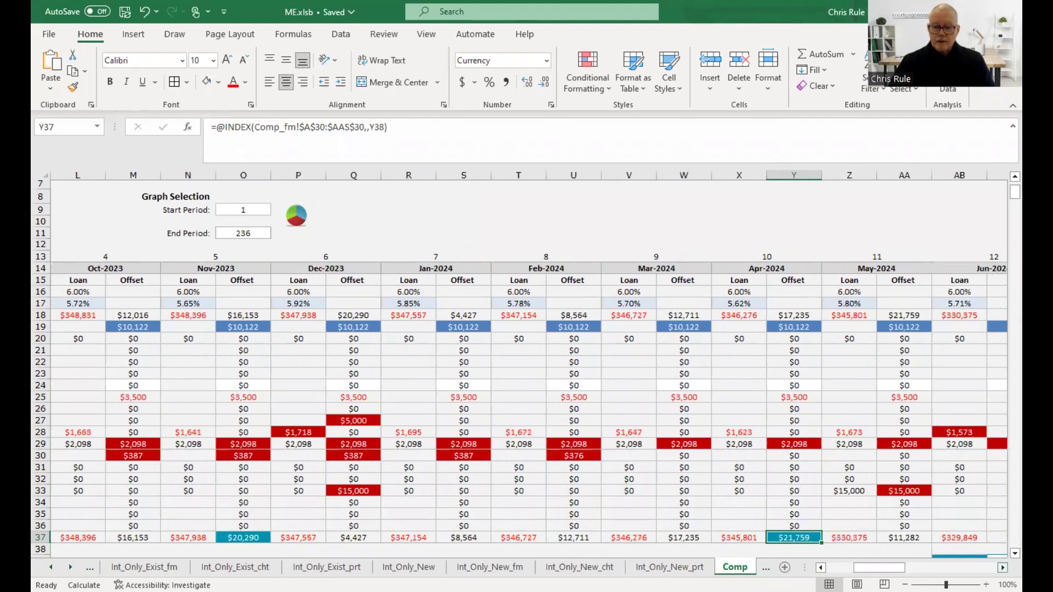
pyautogui.click(1002, 568)
pyautogui.click(865, 488)
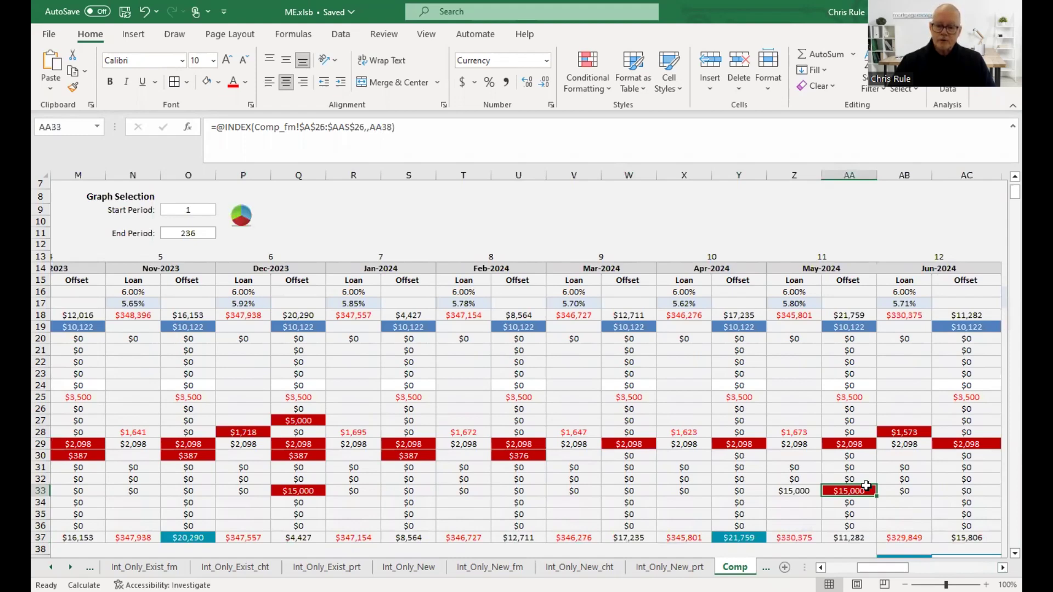
pyautogui.click(801, 470)
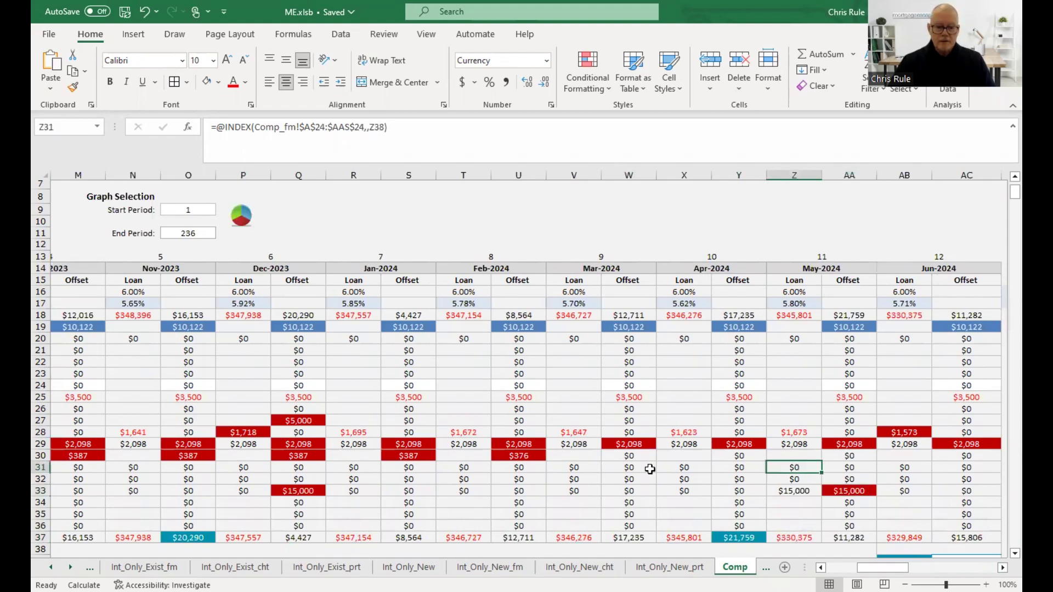
pyautogui.click(496, 456)
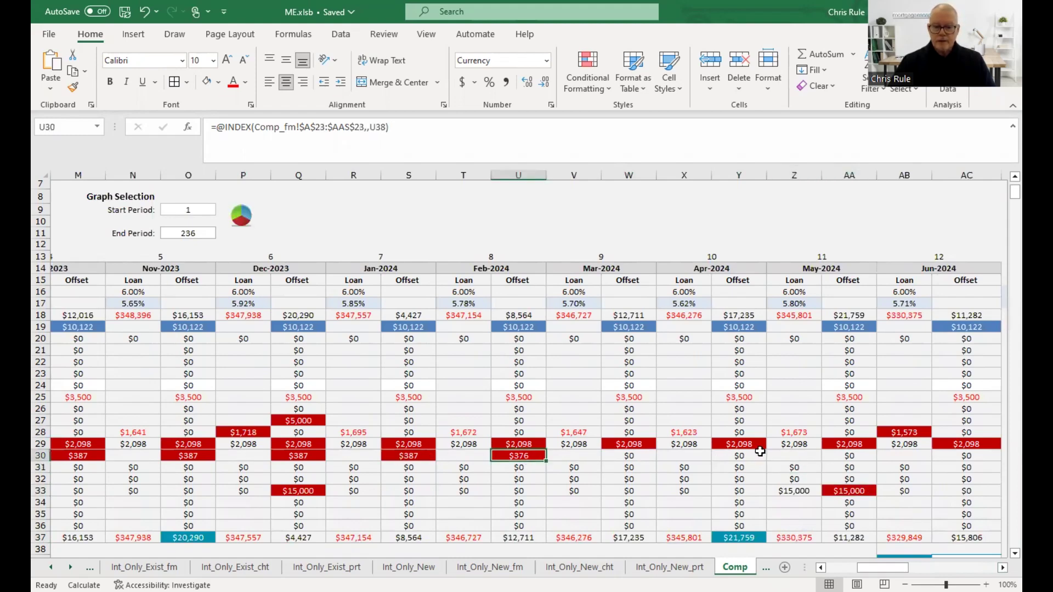
pyautogui.click(745, 458)
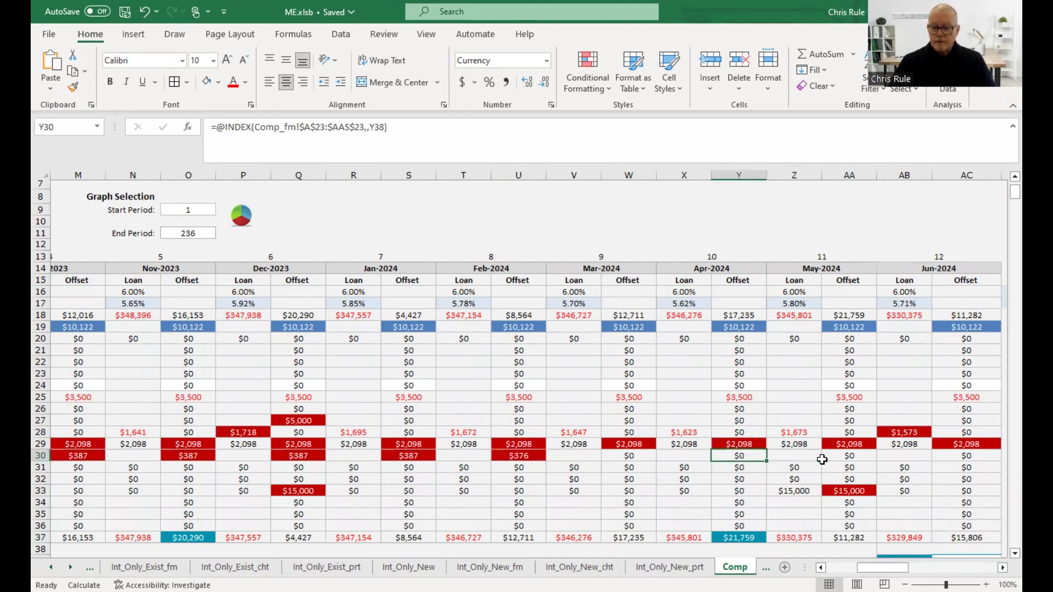
pyautogui.click(847, 457)
# - Trace the May 2024 lump sum into the loan and closing balances, comparing the April offset balance and December 2023 hobbies payment
pyautogui.click(800, 491)
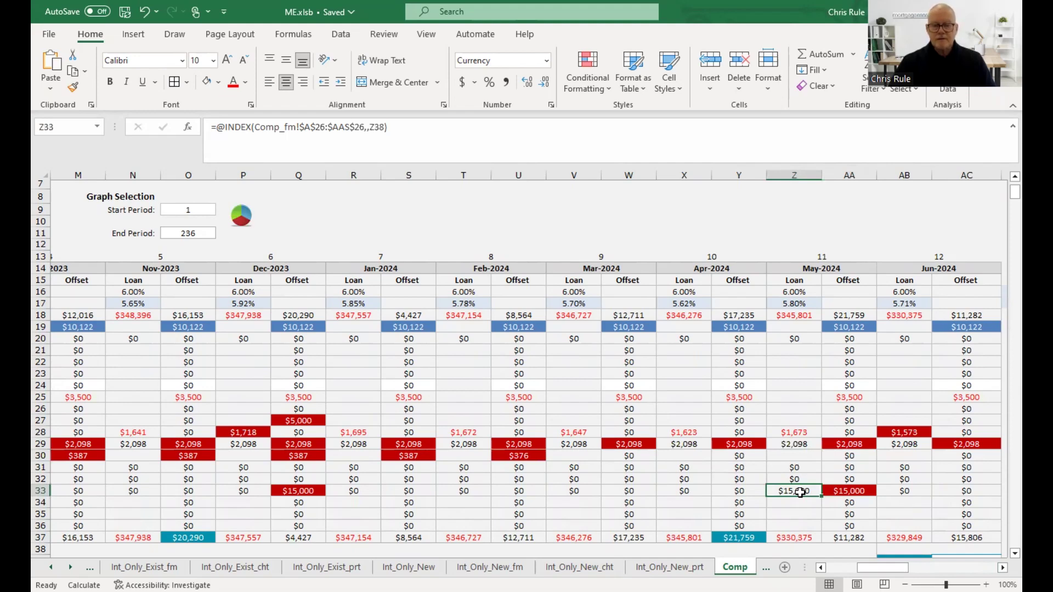
pyautogui.click(842, 540)
pyautogui.click(791, 542)
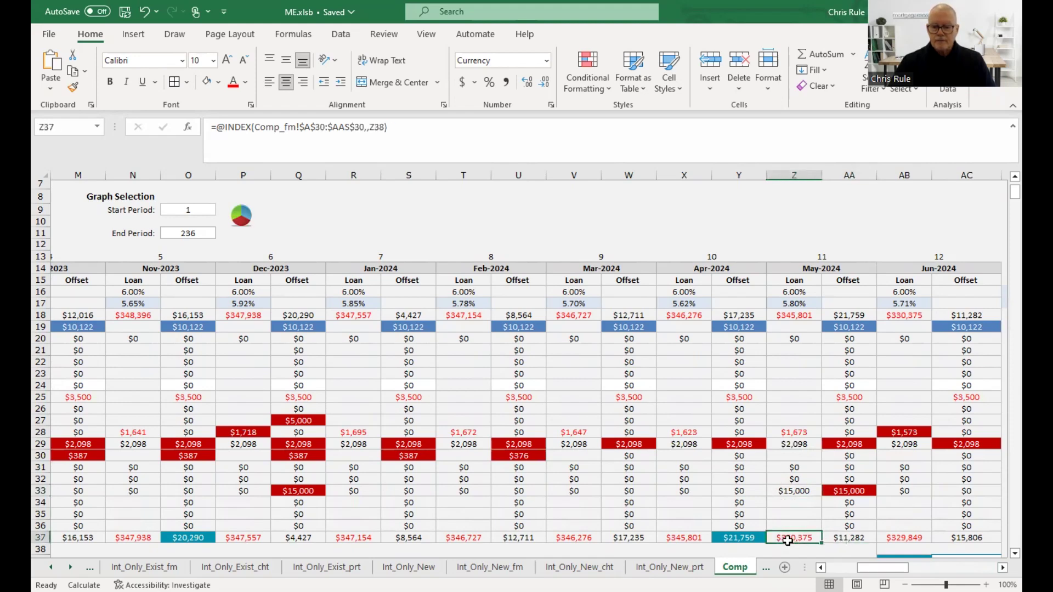
pyautogui.click(760, 538)
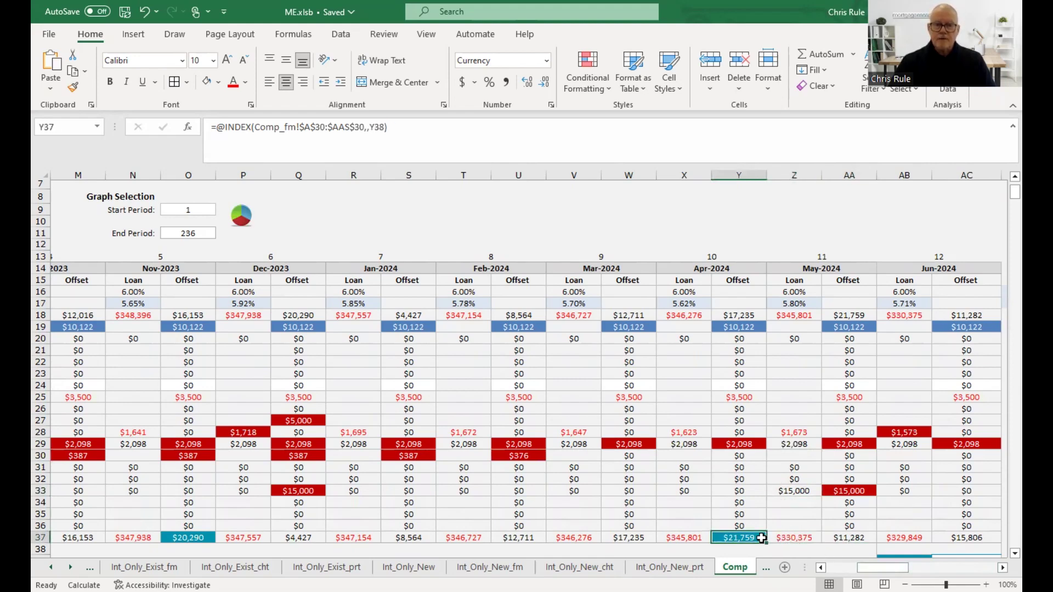
pyautogui.click(301, 420)
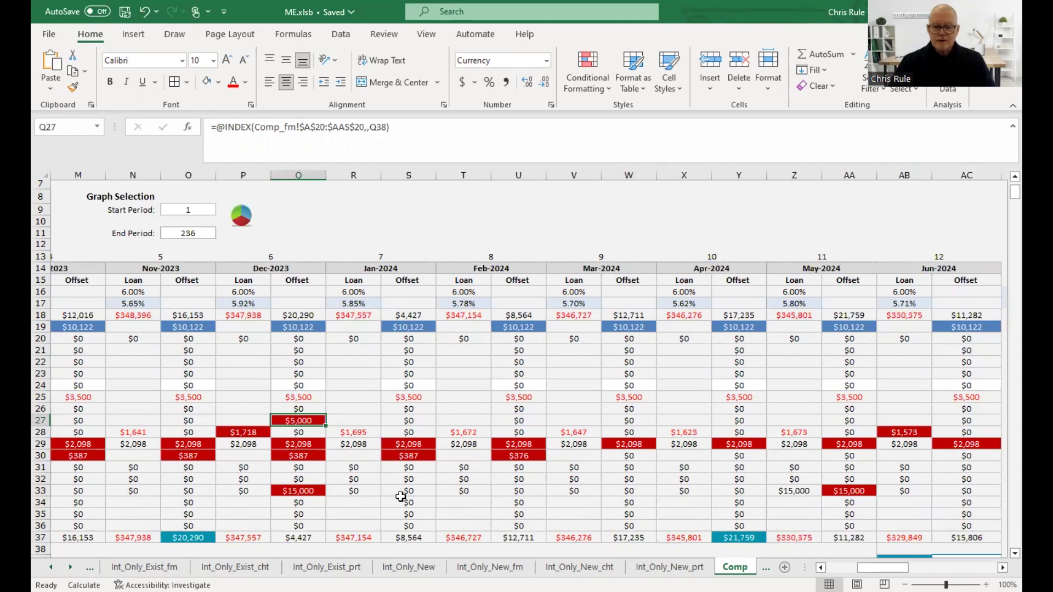
# - Review the June 2024 effective interest rate and loan closing balance alongside the May lump sum entries in the loan and offset columns
pyautogui.scroll(-2, 401, 496)
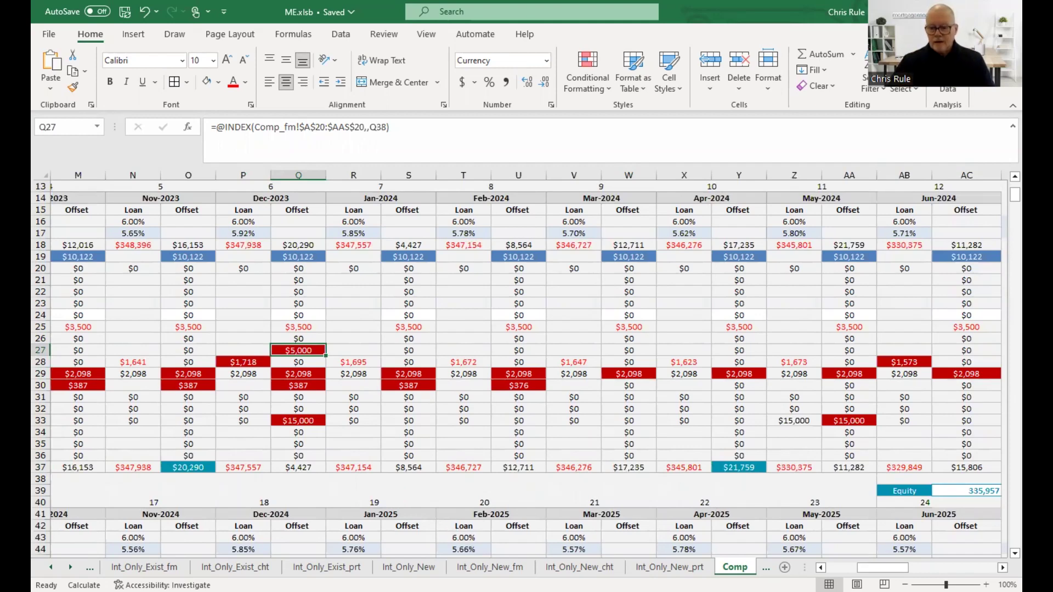
pyautogui.hscroll(2, 962, 481)
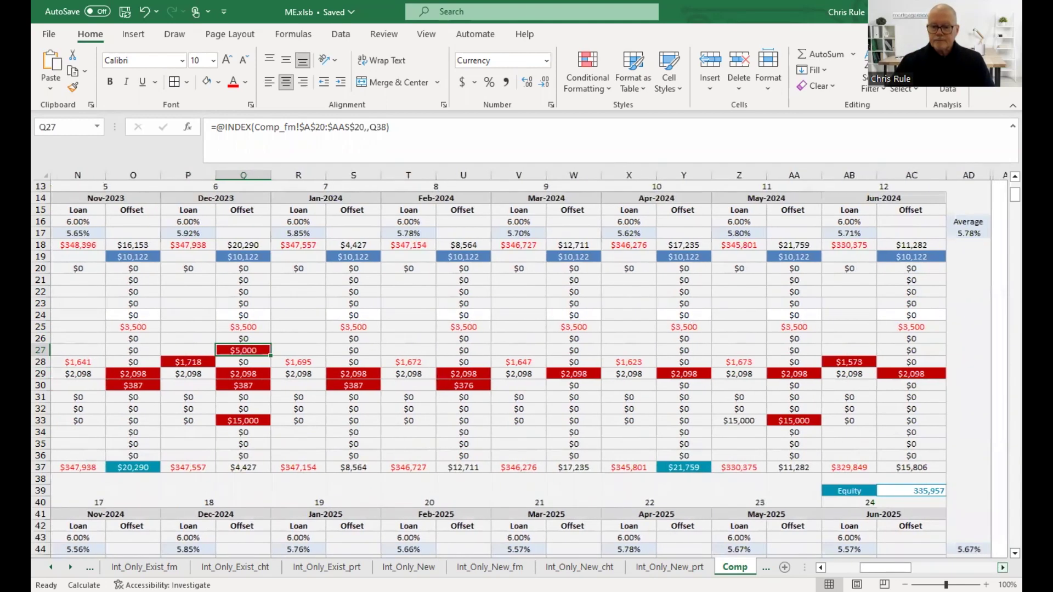
pyautogui.click(810, 236)
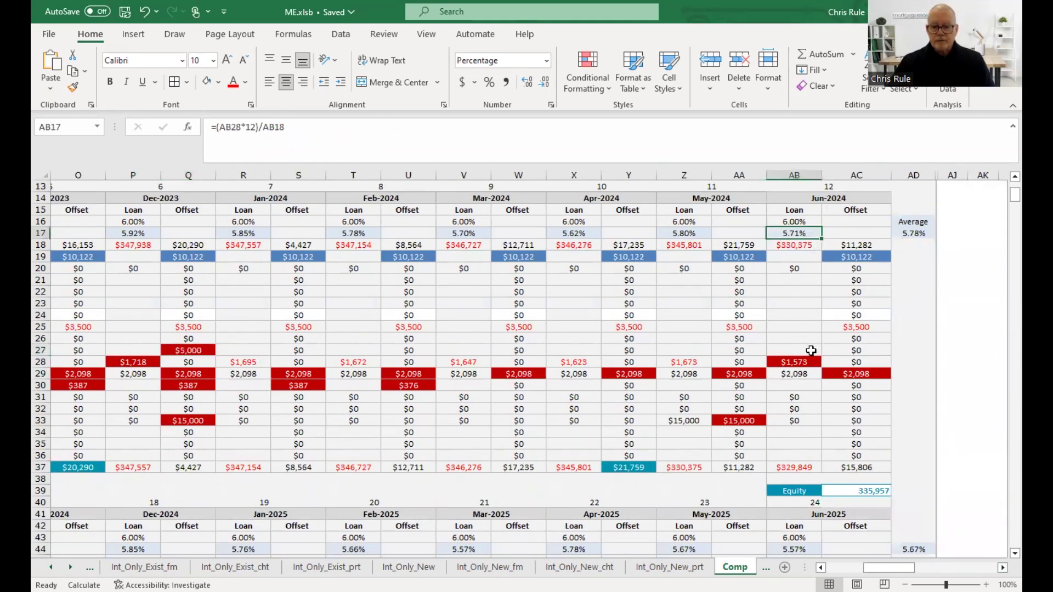
pyautogui.click(748, 417)
pyautogui.click(702, 421)
pyautogui.click(772, 410)
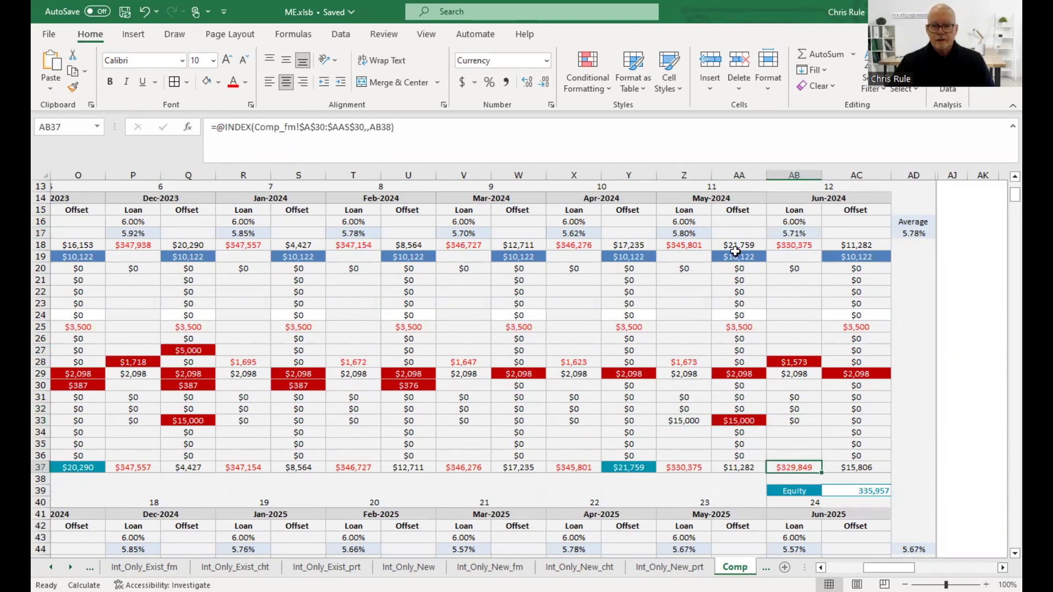
# - Compare the May and June 2024 effective interest rates and relate them to the May lump sum moved from offset to loan
pyautogui.click(789, 232)
pyautogui.click(684, 231)
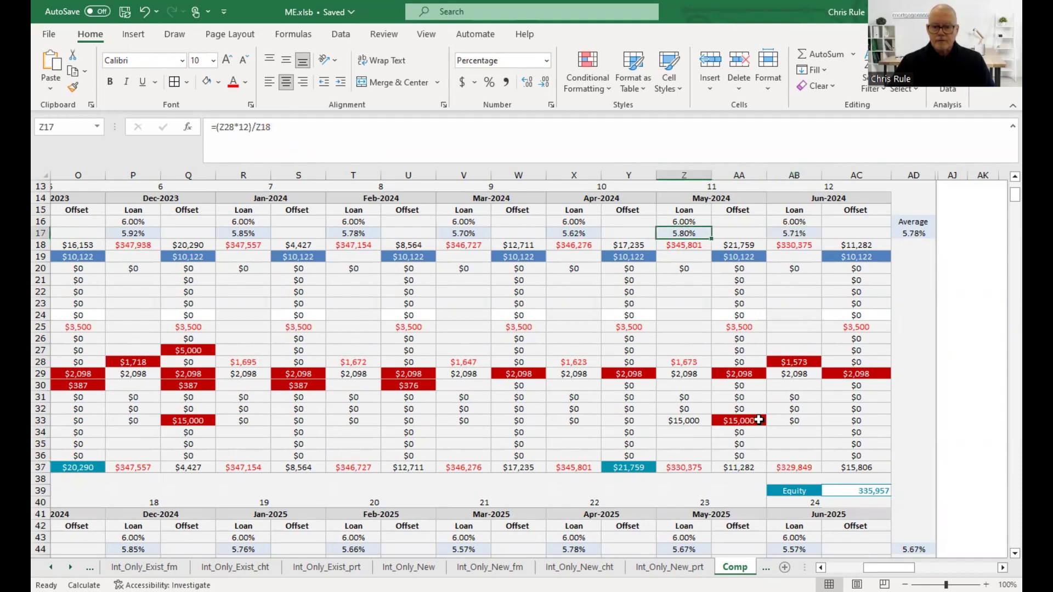
pyautogui.click(756, 421)
pyautogui.click(681, 422)
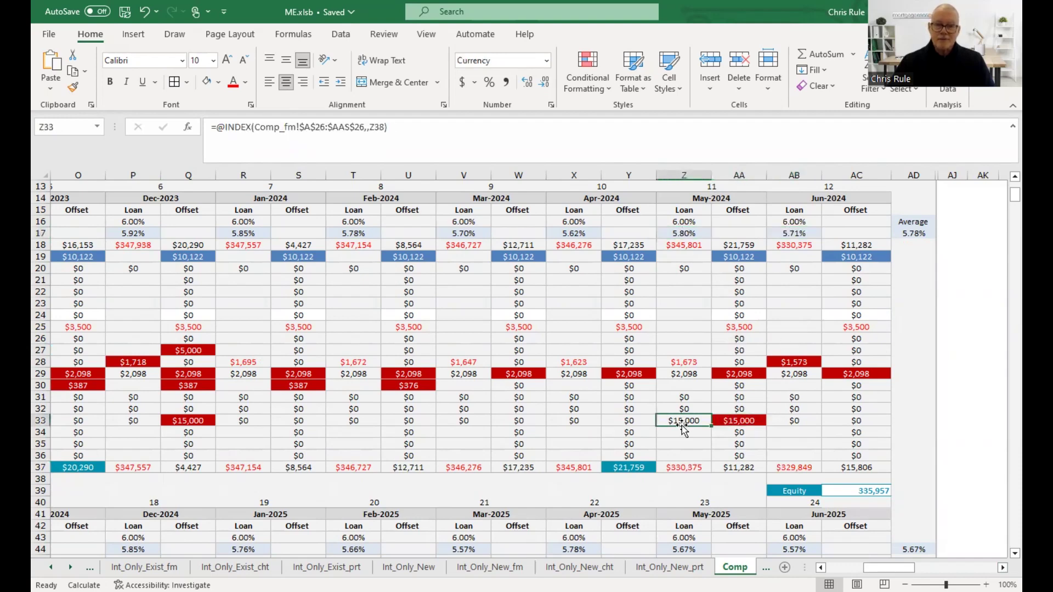
pyautogui.click(729, 420)
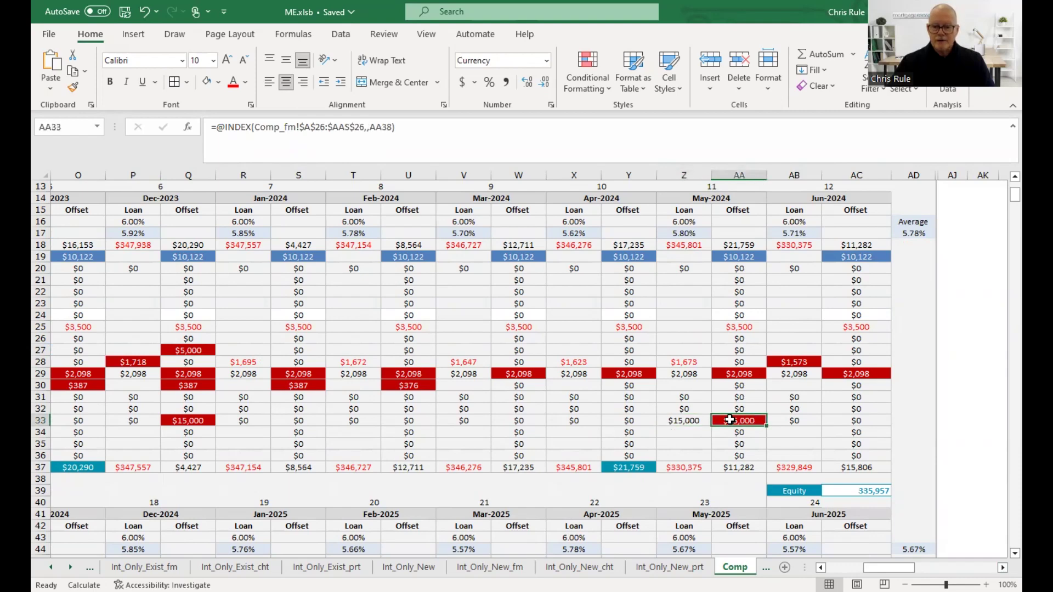
# - Compare the average effective interest rates for Year 1 and Year 2 with the June 2024 base loan rate
pyautogui.click(913, 233)
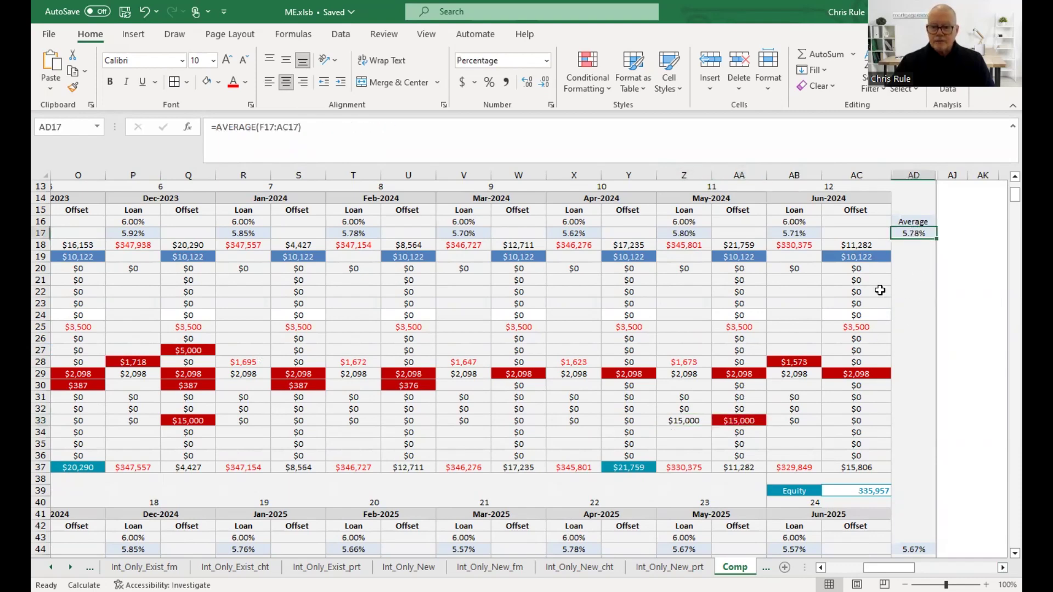
pyautogui.click(795, 221)
pyautogui.scroll(-2, 811, 341)
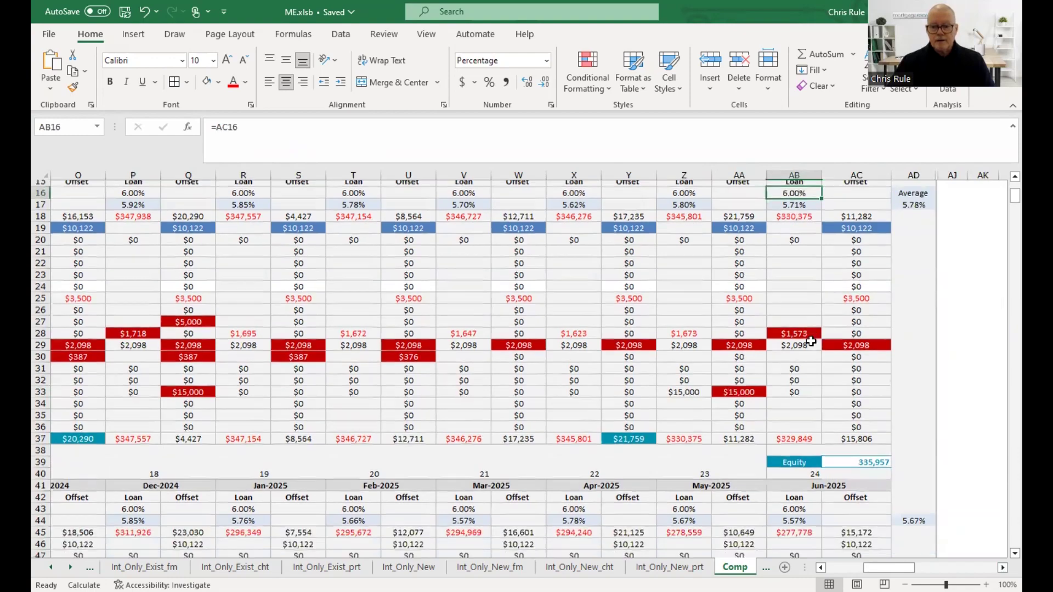
pyautogui.click(914, 479)
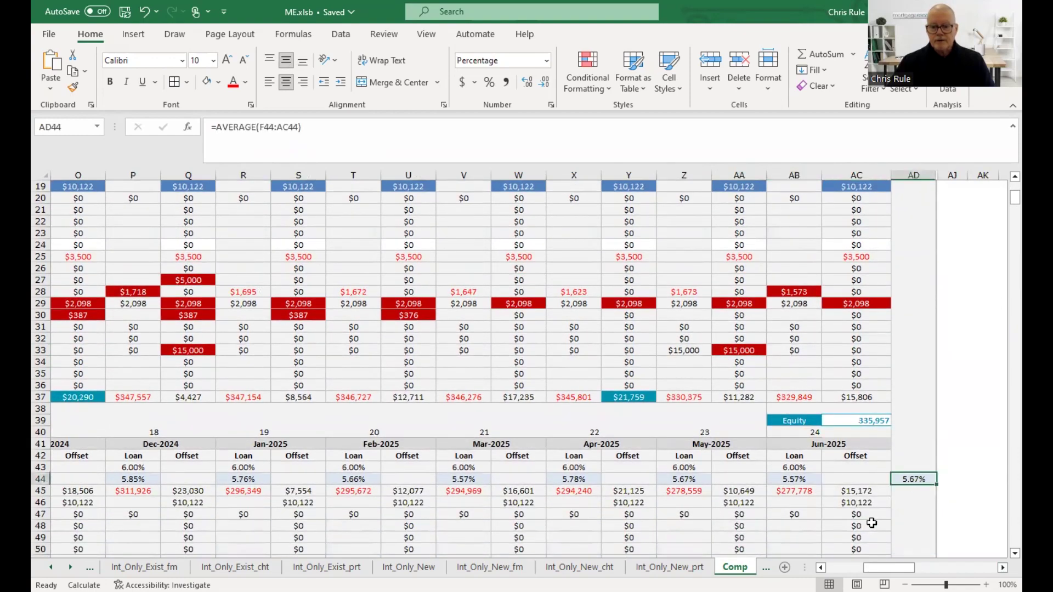
pyautogui.scroll(-8, 871, 523)
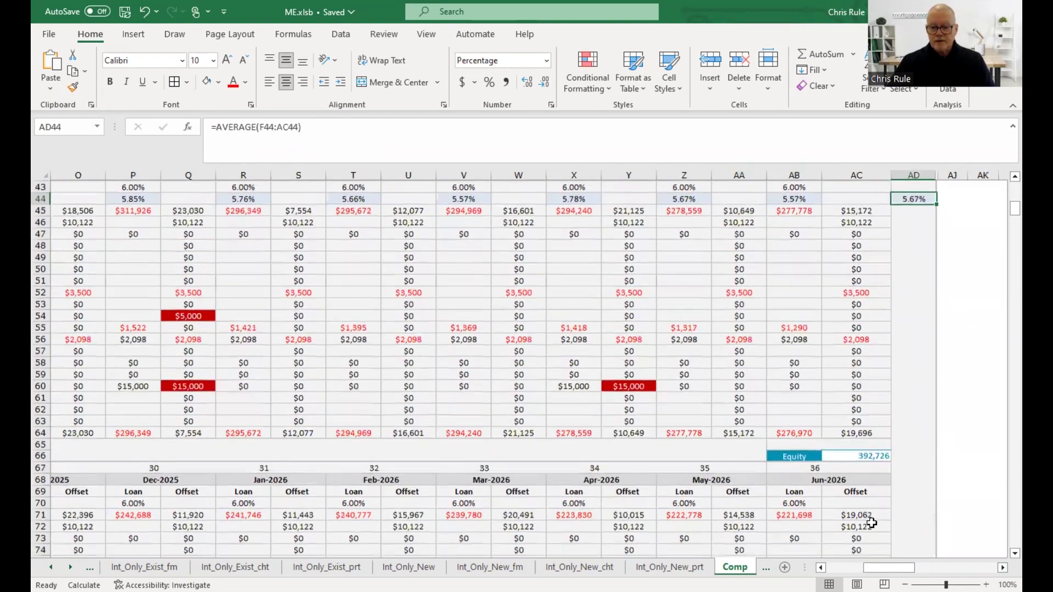
pyautogui.scroll(-5, 871, 523)
pyautogui.scroll(10, 870, 521)
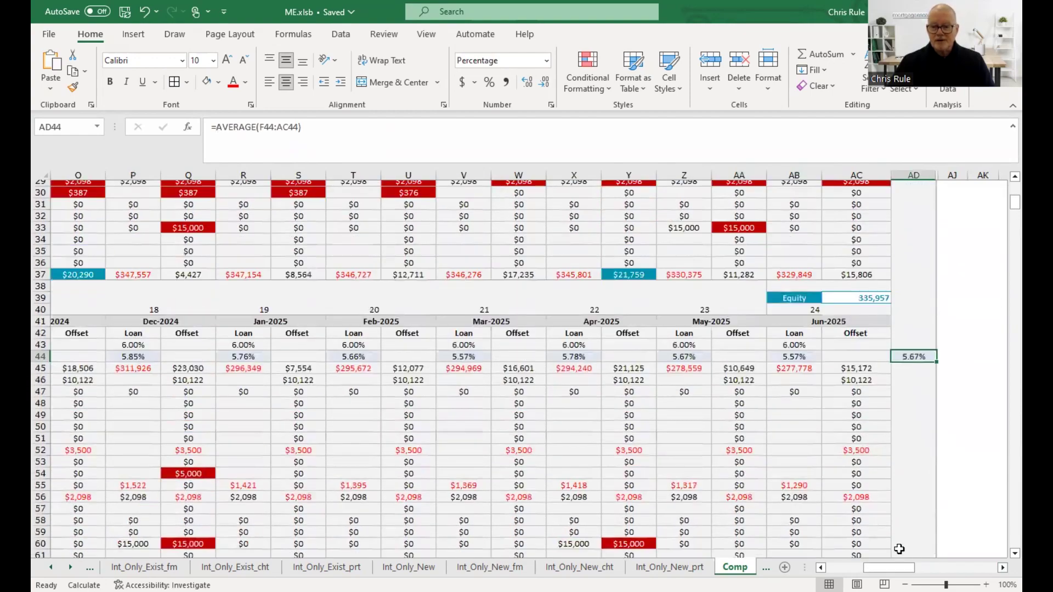
# - Trace the September 2024 lump sum from offset to loan, following the closing balances from August through November 2024
pyautogui.scroll(1, 899, 549)
pyautogui.hscroll(-7, 693, 451)
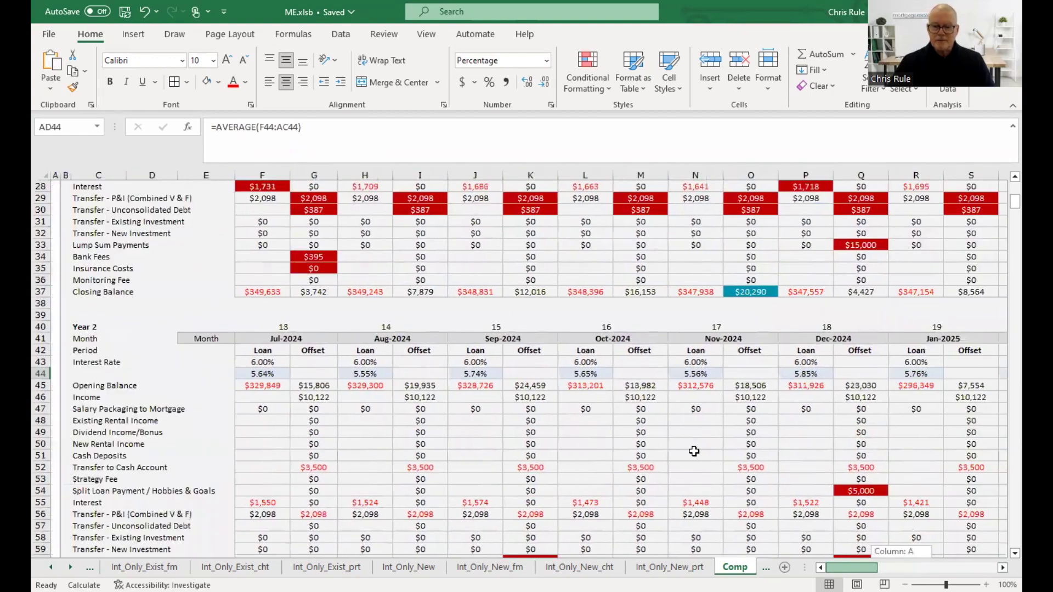
pyautogui.scroll(-3, 679, 433)
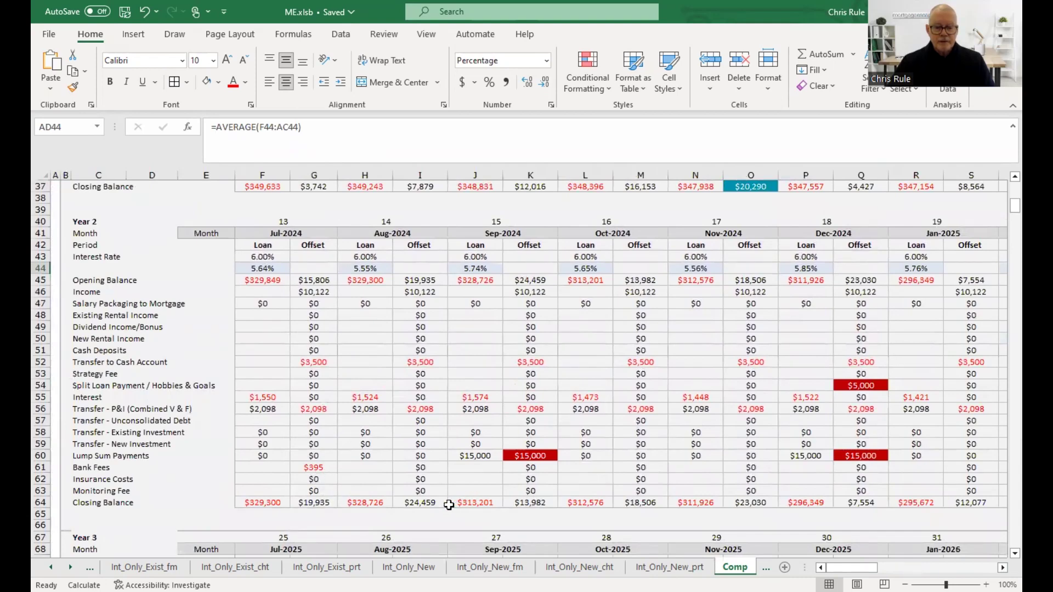
pyautogui.click(433, 503)
pyautogui.click(530, 456)
pyautogui.press('Left')
pyautogui.click(532, 503)
pyautogui.click(477, 501)
pyautogui.click(586, 502)
pyautogui.click(682, 505)
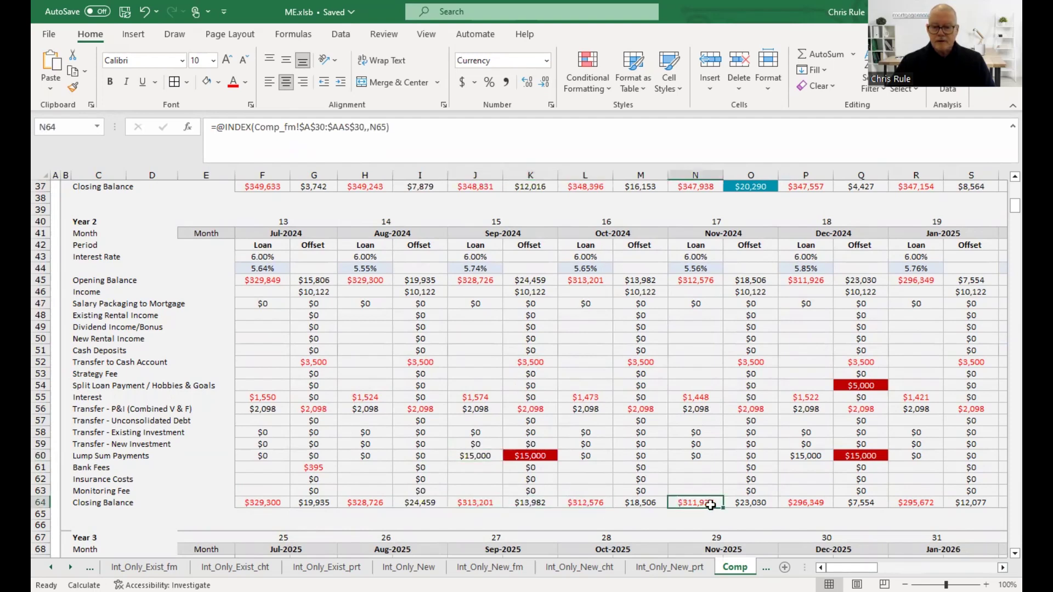
# - Check the December 2024 hobbies and goals payment and look back over the Year 1 loan and offset figures
pyautogui.click(861, 378)
pyautogui.click(858, 387)
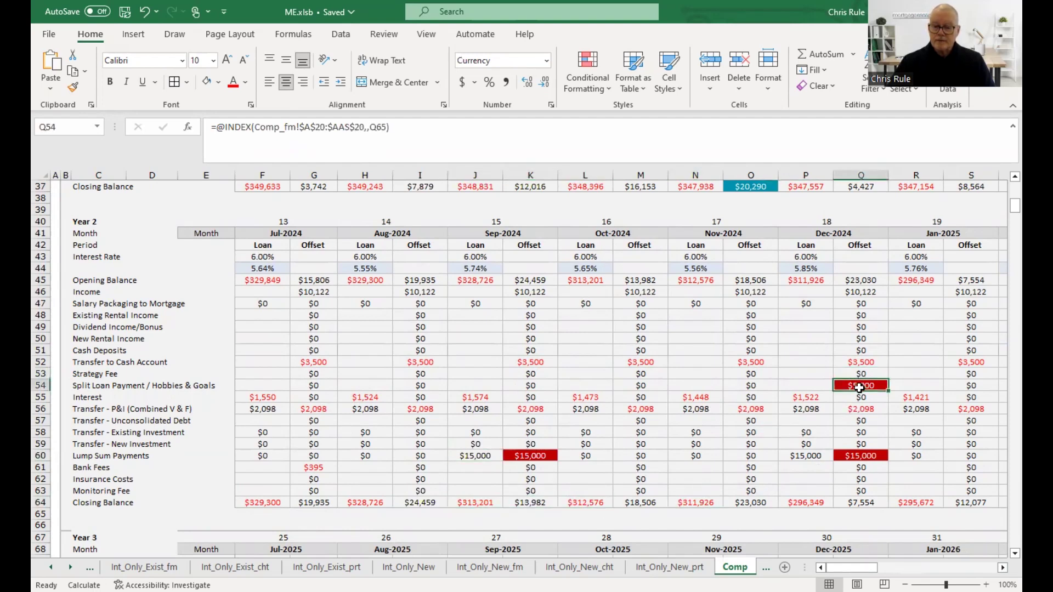
pyautogui.scroll(9, 809, 455)
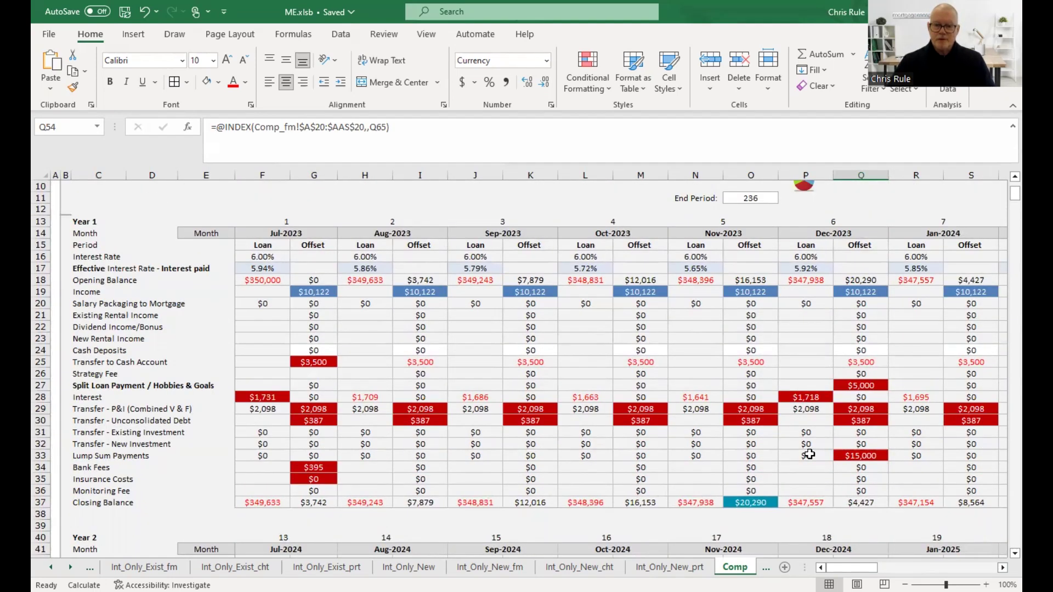
pyautogui.scroll(3, 809, 454)
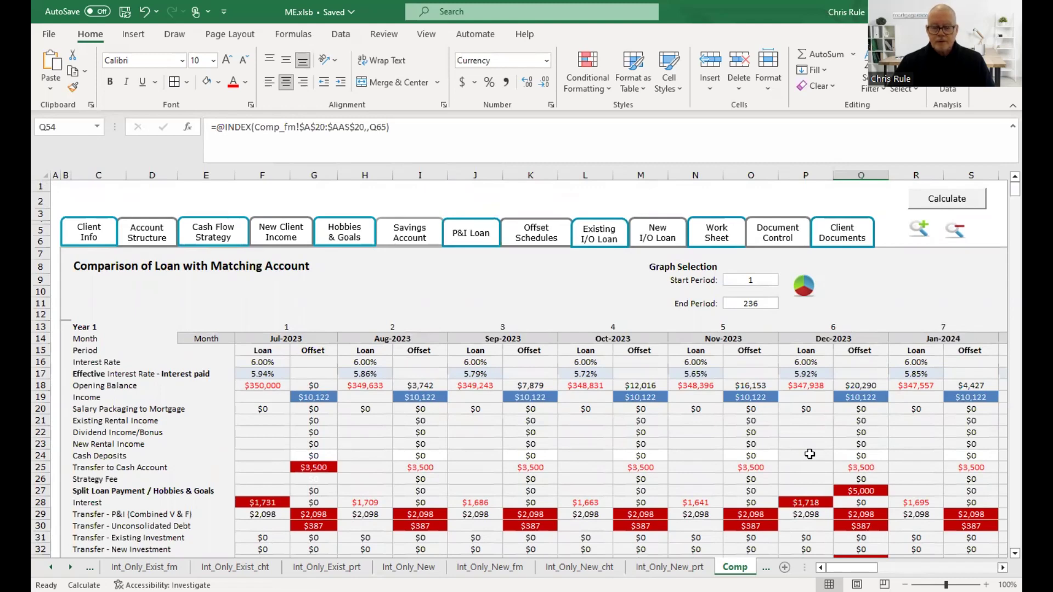
pyautogui.scroll(-2, 809, 454)
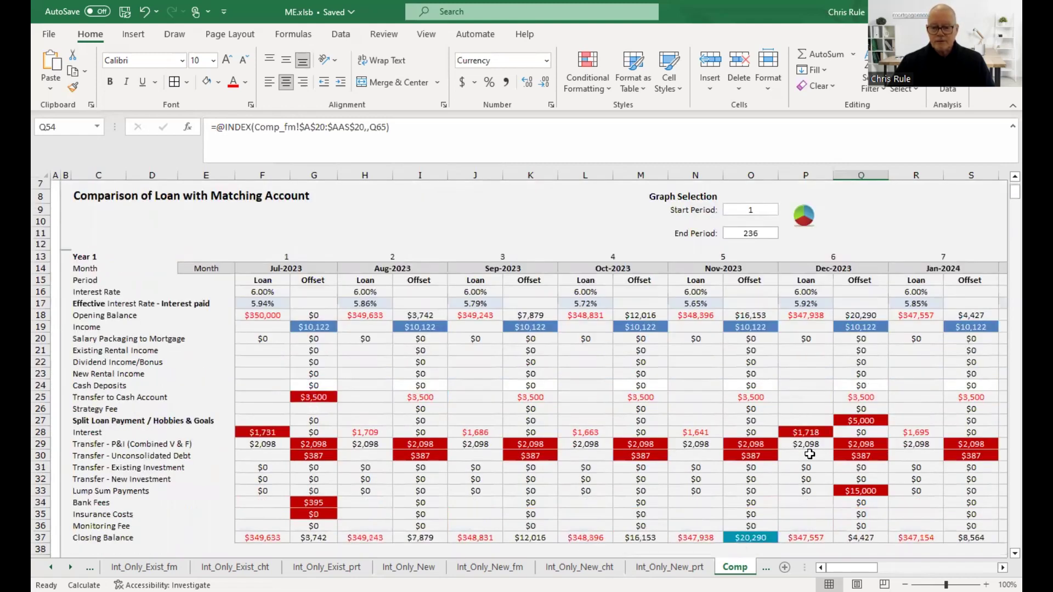
pyautogui.scroll(-1, 809, 454)
# - Open the Hobbies & Goals sheet and review the years and months needed to pay out all personal debts
pyautogui.scroll(3, 809, 454)
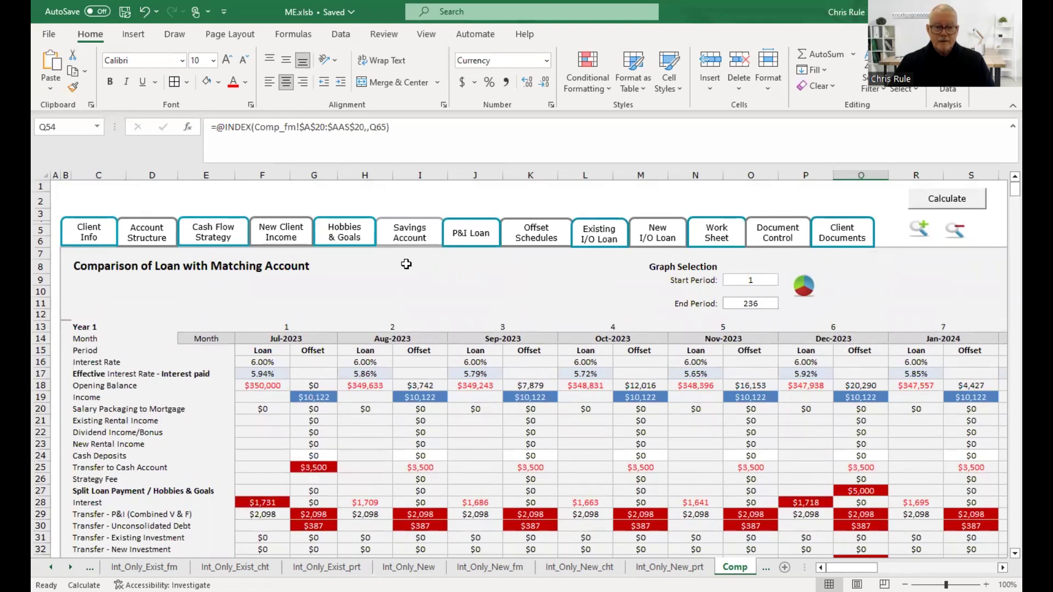
pyautogui.click(348, 241)
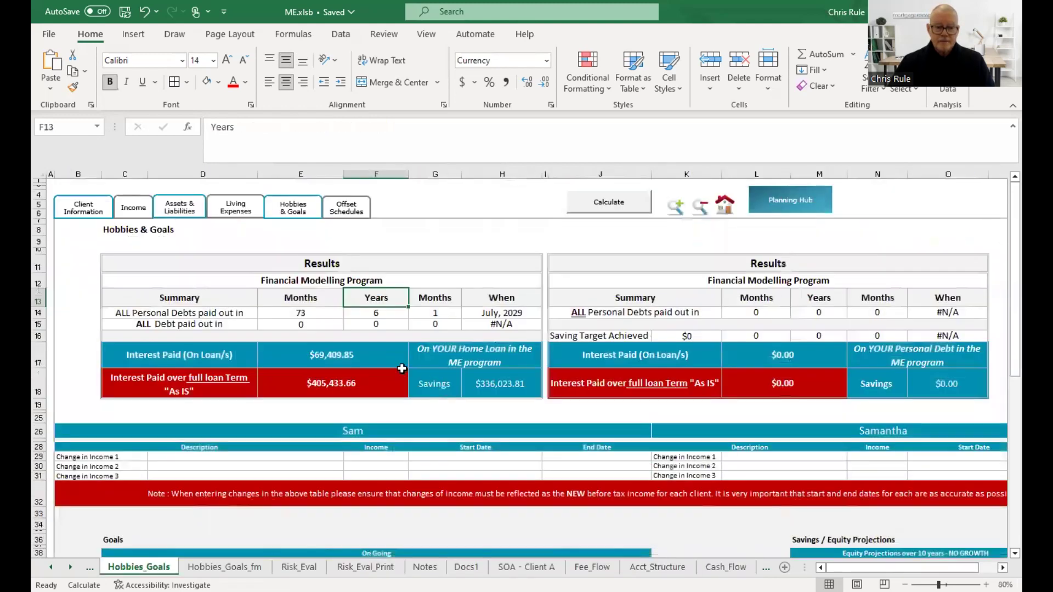
pyautogui.click(373, 311)
pyautogui.click(431, 310)
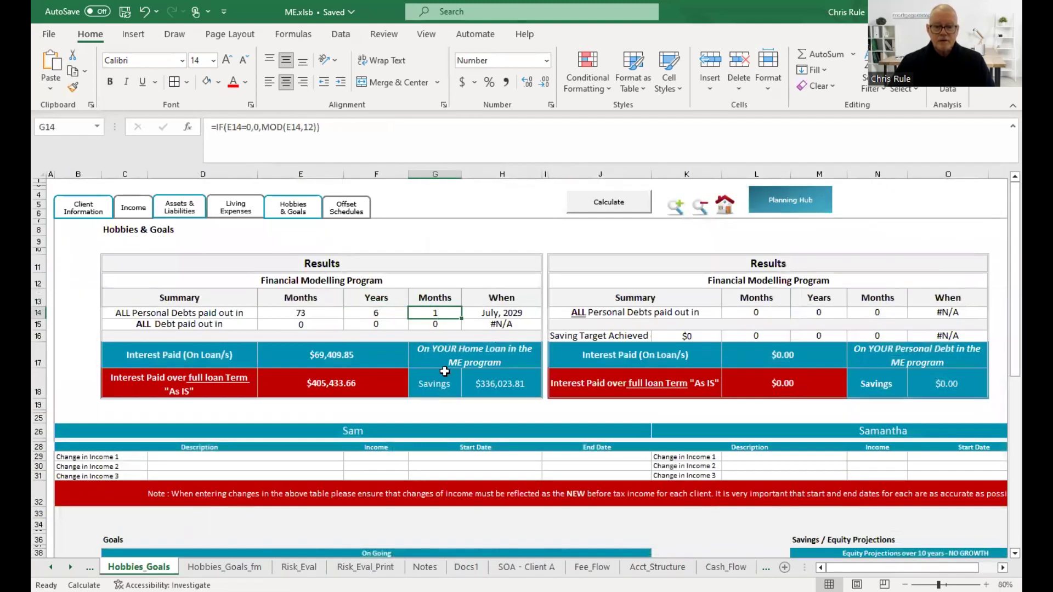
# - Compare the loan interest paid in the program with the full-term "As IS" interest, and review the resulting savings
pyautogui.click(357, 351)
pyautogui.click(354, 386)
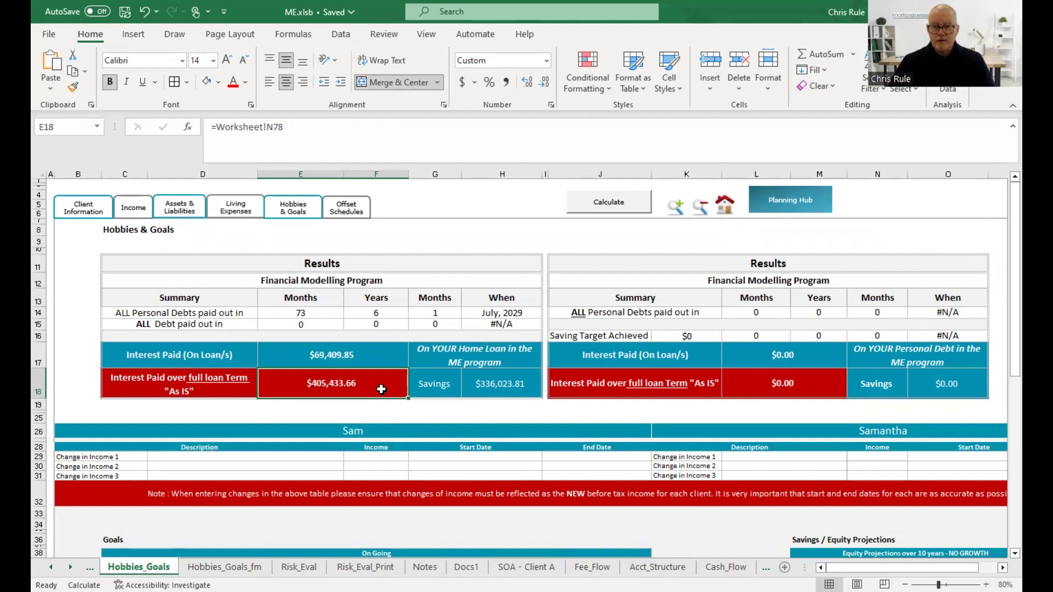
pyautogui.click(476, 387)
pyautogui.click(376, 361)
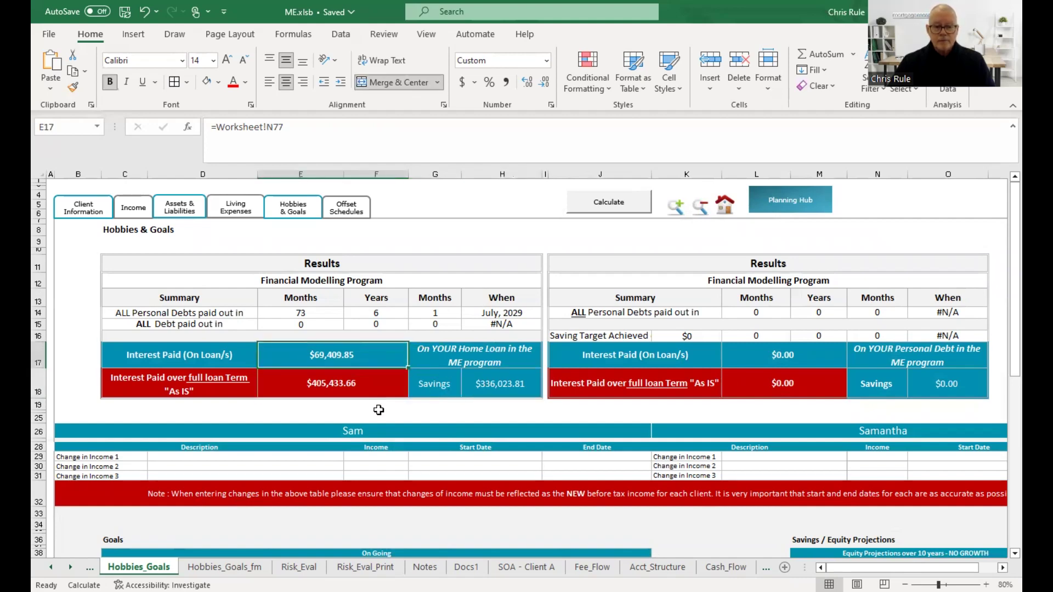
pyautogui.click(501, 385)
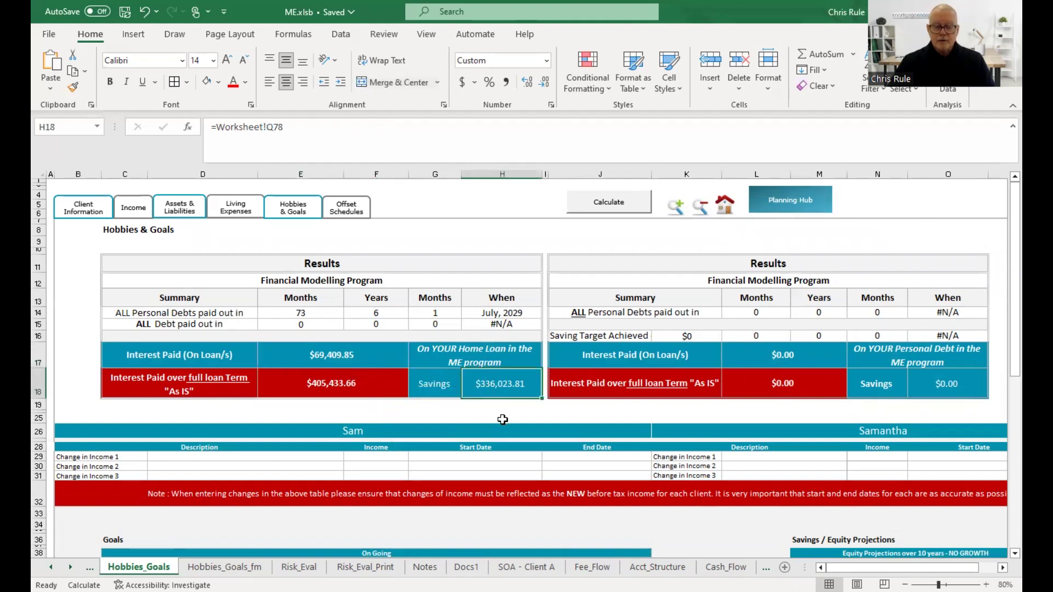
# - Examine the first client's change-in-income table, including the income, start date and end date fields
pyautogui.scroll(-2, 503, 419)
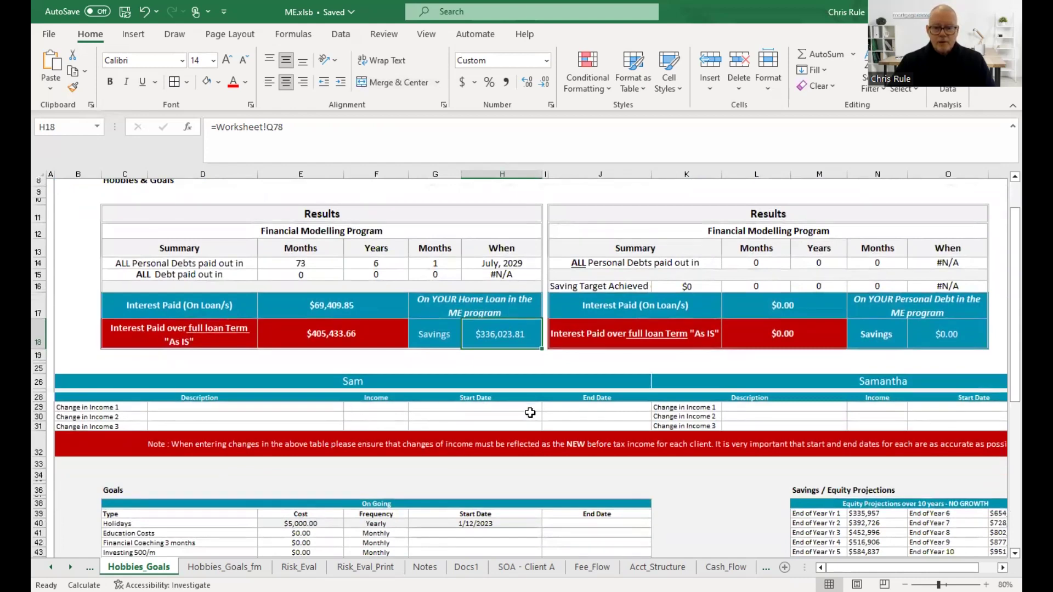
pyautogui.click(456, 404)
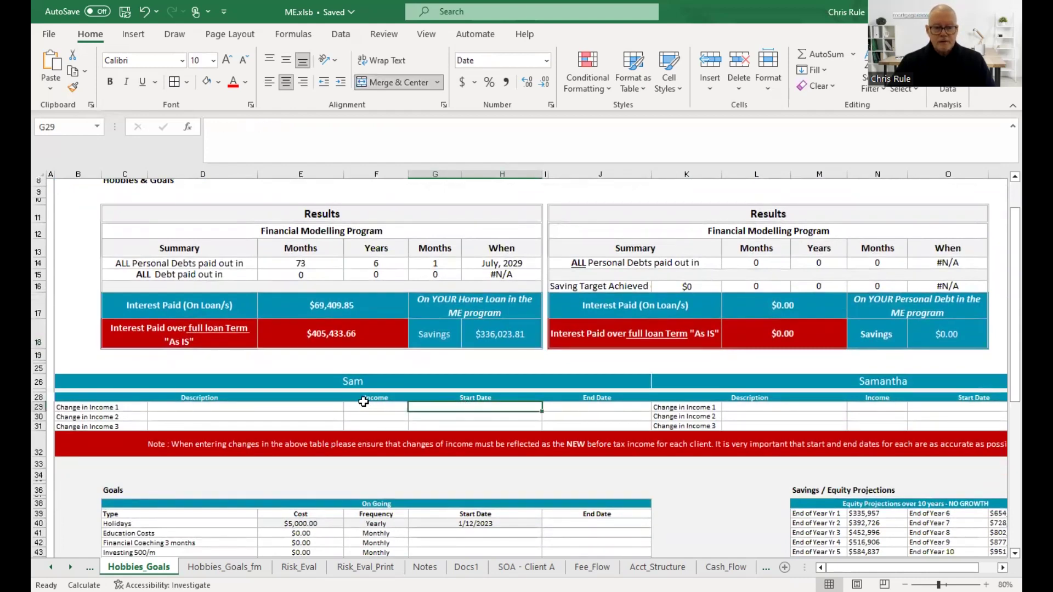
pyautogui.click(362, 381)
pyautogui.click(478, 407)
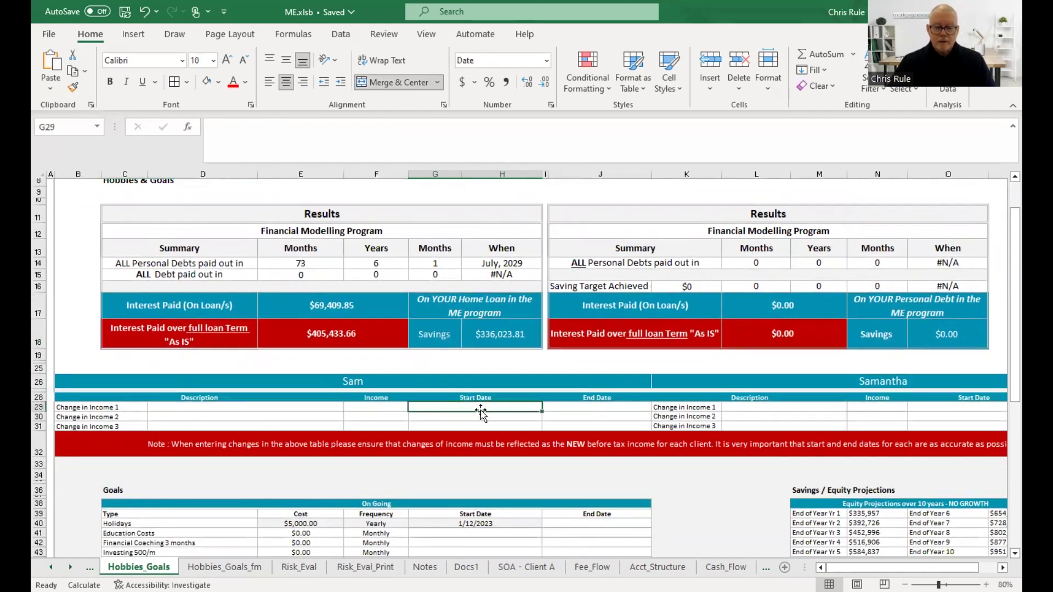
pyautogui.click(576, 407)
pyautogui.click(504, 406)
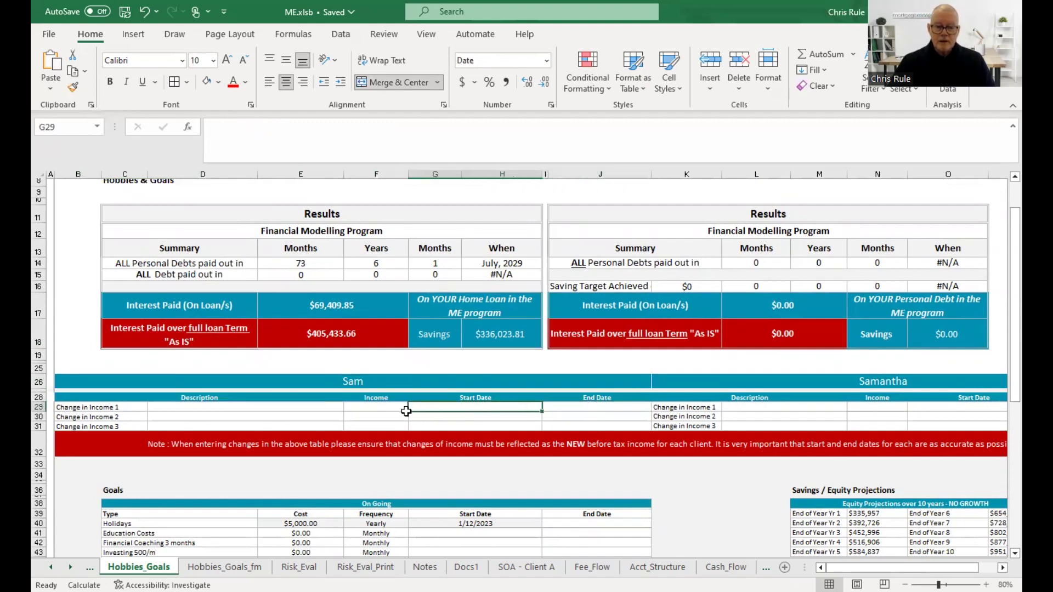
pyautogui.click(389, 411)
pyautogui.click(385, 404)
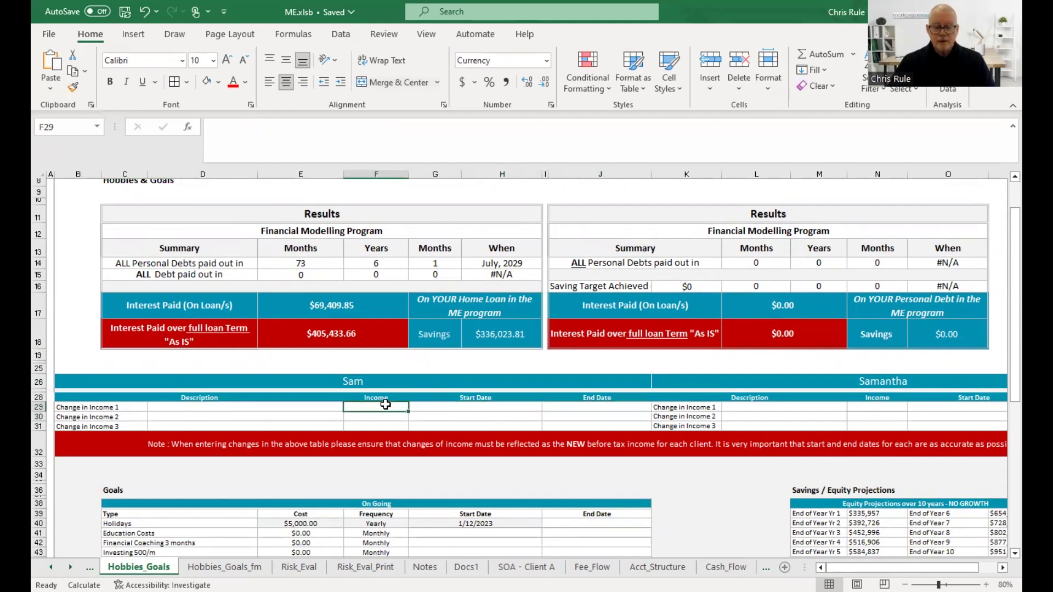
pyautogui.click(450, 407)
pyautogui.click(574, 409)
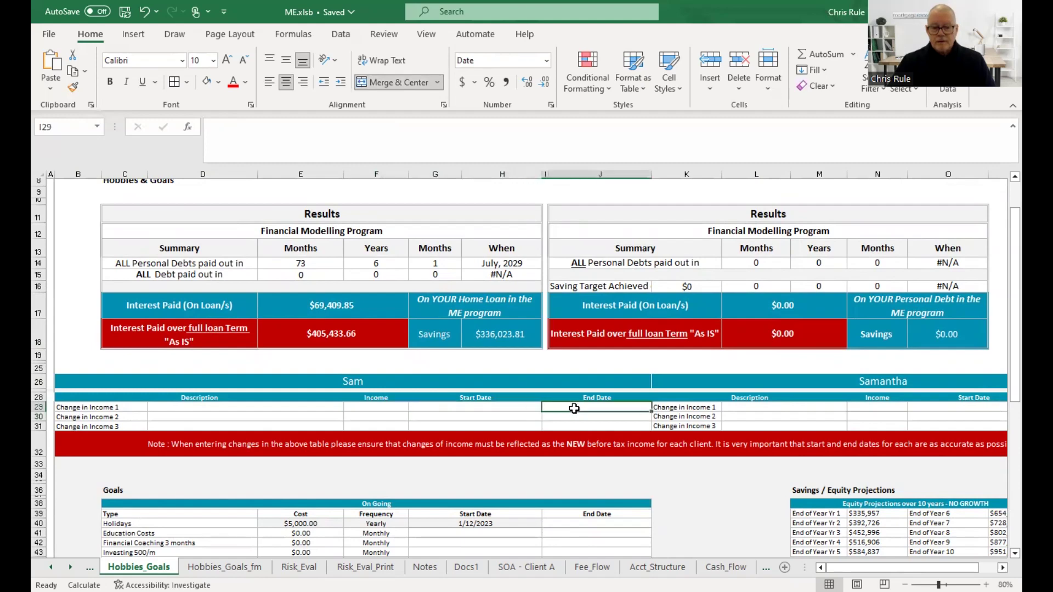
pyautogui.click(502, 416)
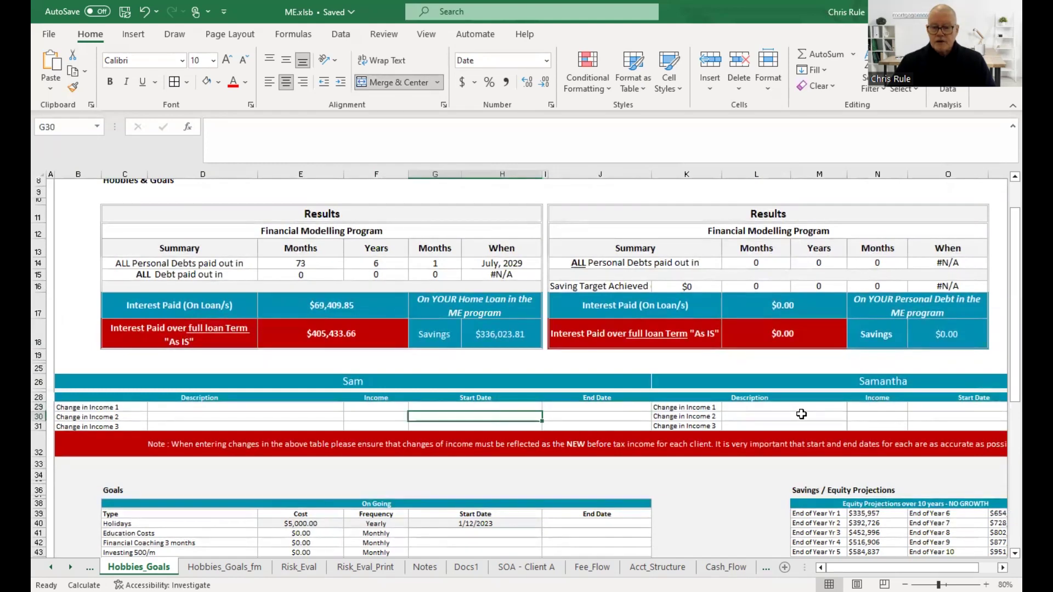
# - Review the yearly holiday cost in the Goals table along with the other ongoing goals, bonuses and once-off lump sum deposits
pyautogui.scroll(-2, 801, 414)
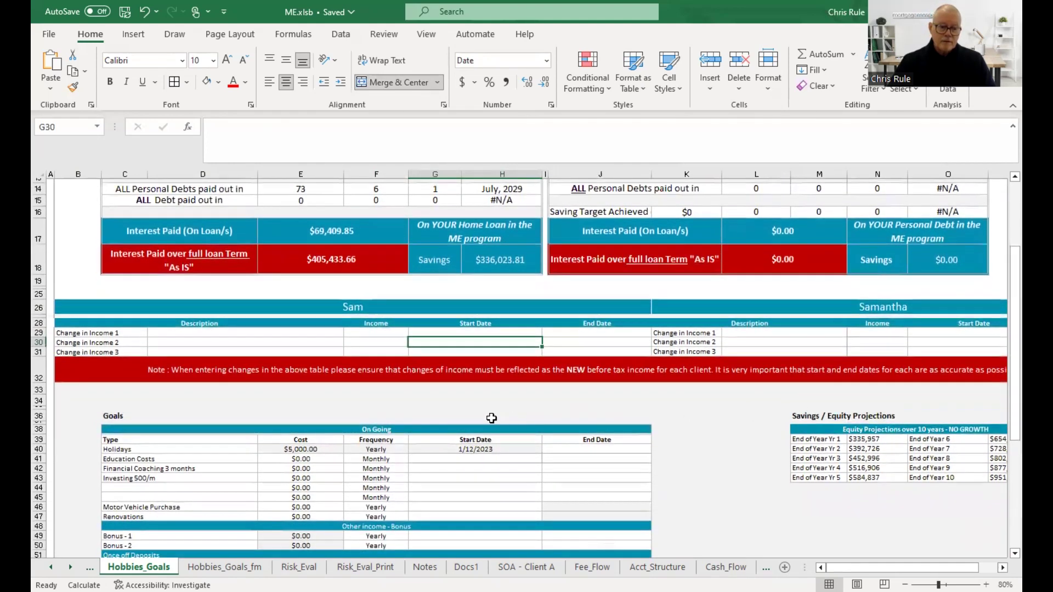
pyautogui.click(339, 448)
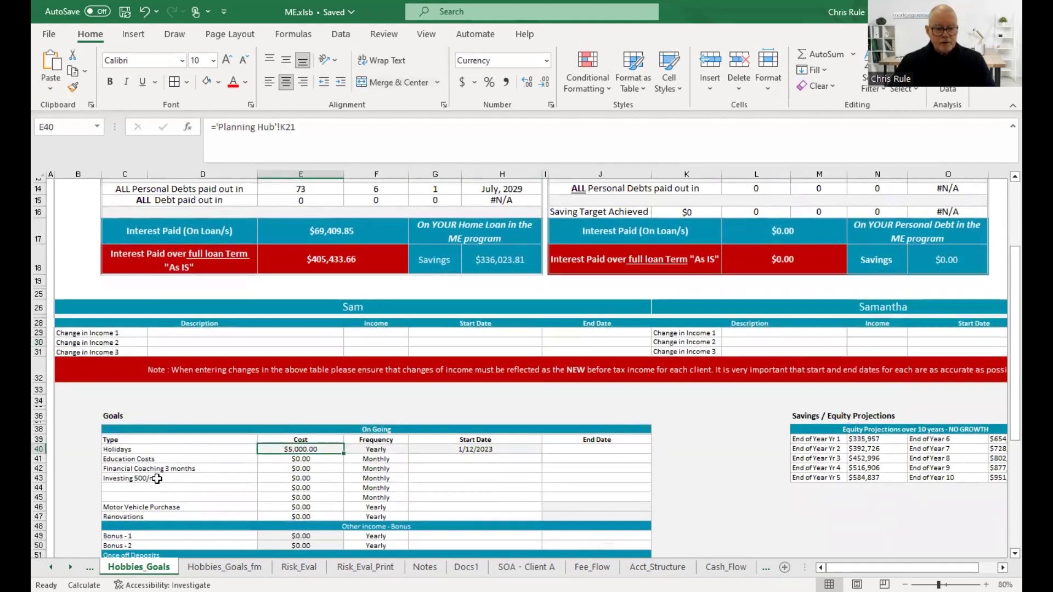
pyautogui.scroll(-1, 169, 517)
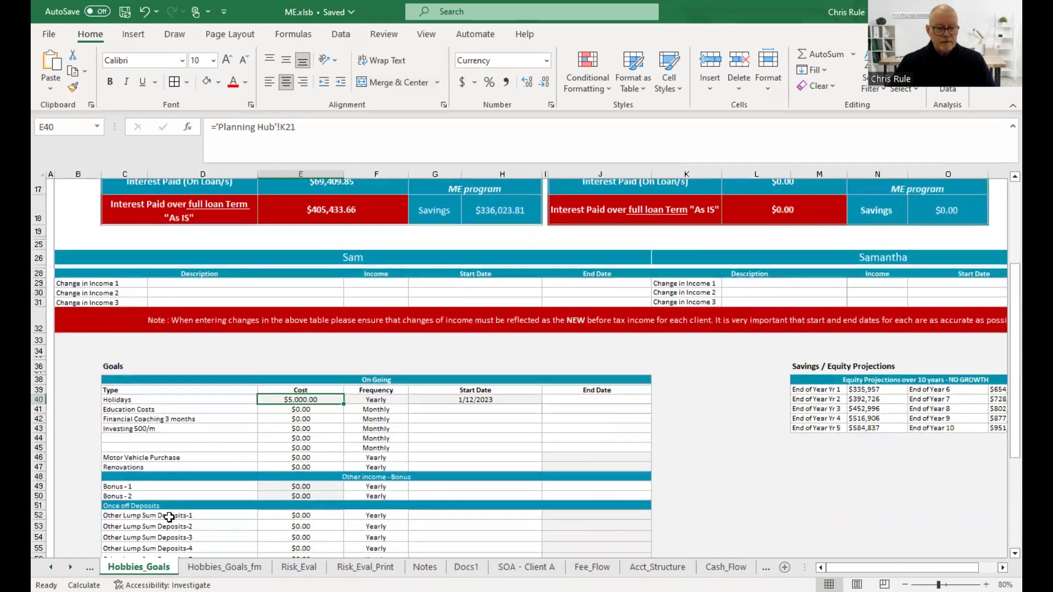
pyautogui.scroll(-2, 168, 517)
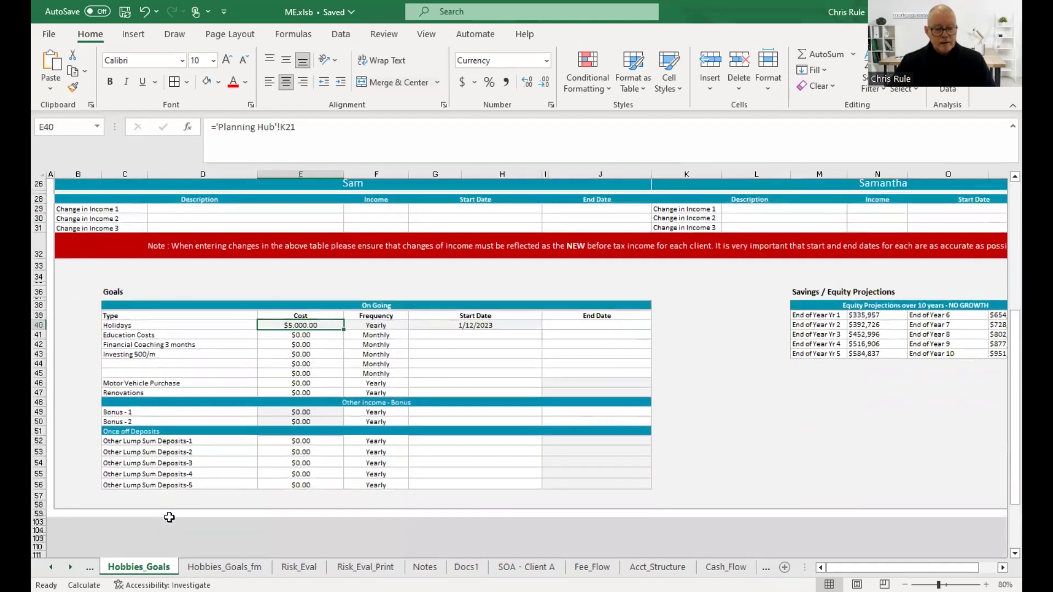
pyautogui.scroll(2, 169, 517)
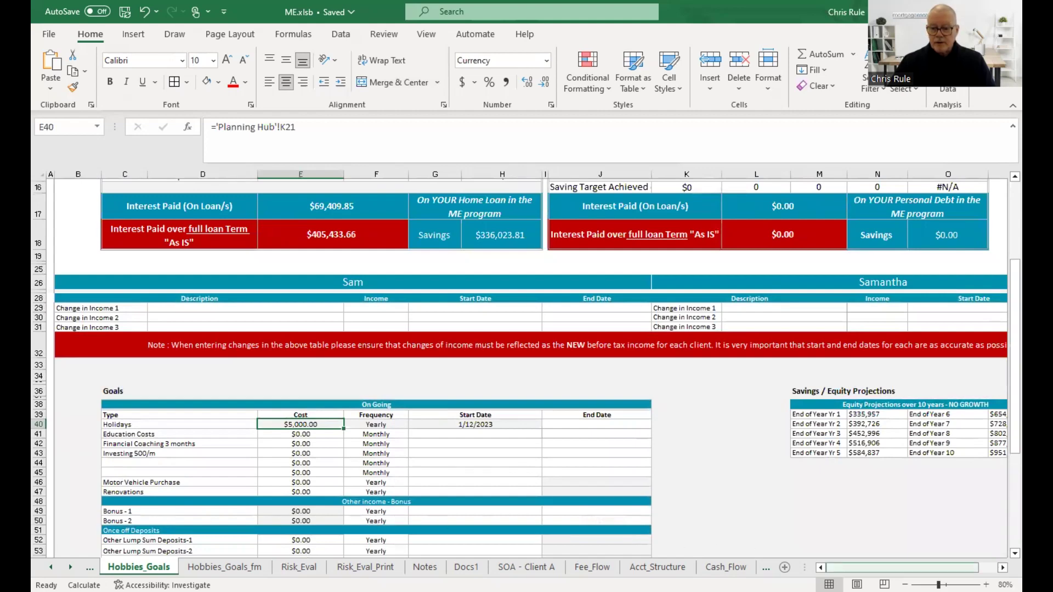
# - Review the 10-year no-growth equity projections and return to the results summary of the Hobbies & Goals sheet
pyautogui.hscroll(3, 754, 497)
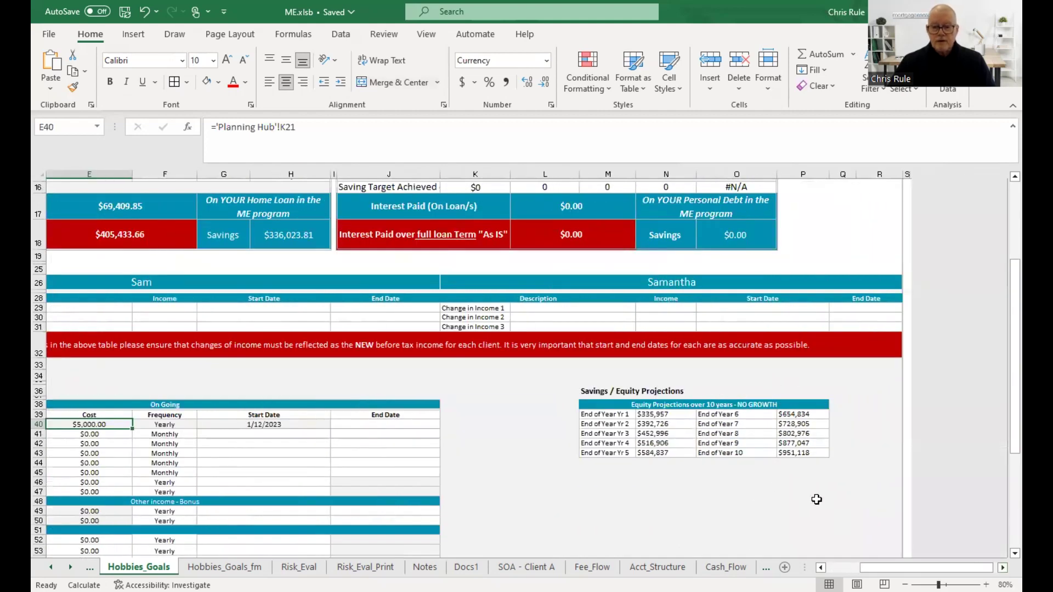
pyautogui.click(797, 415)
pyautogui.click(740, 409)
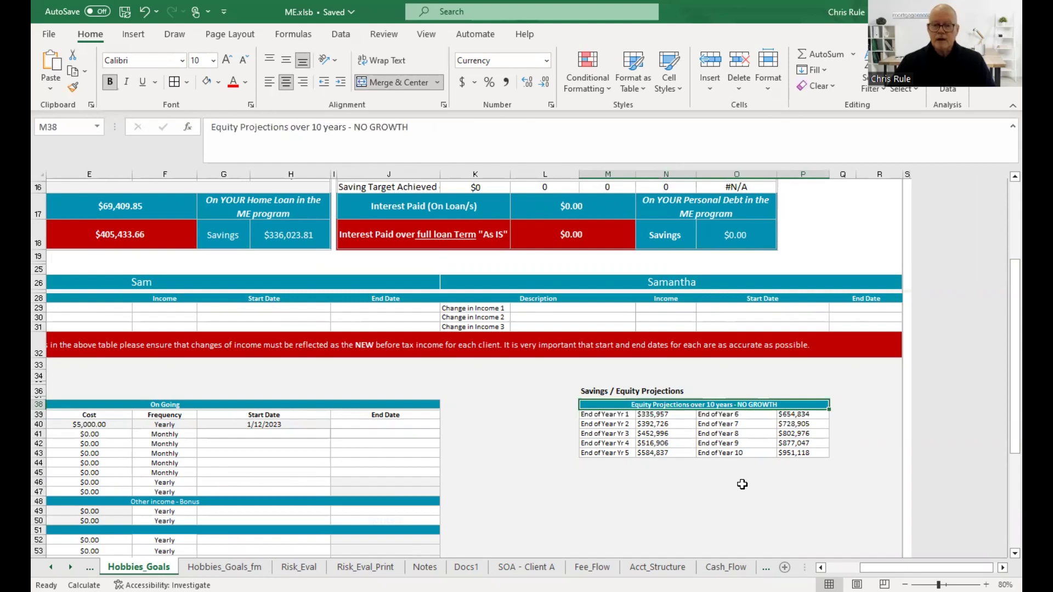
pyautogui.scroll(4, 741, 485)
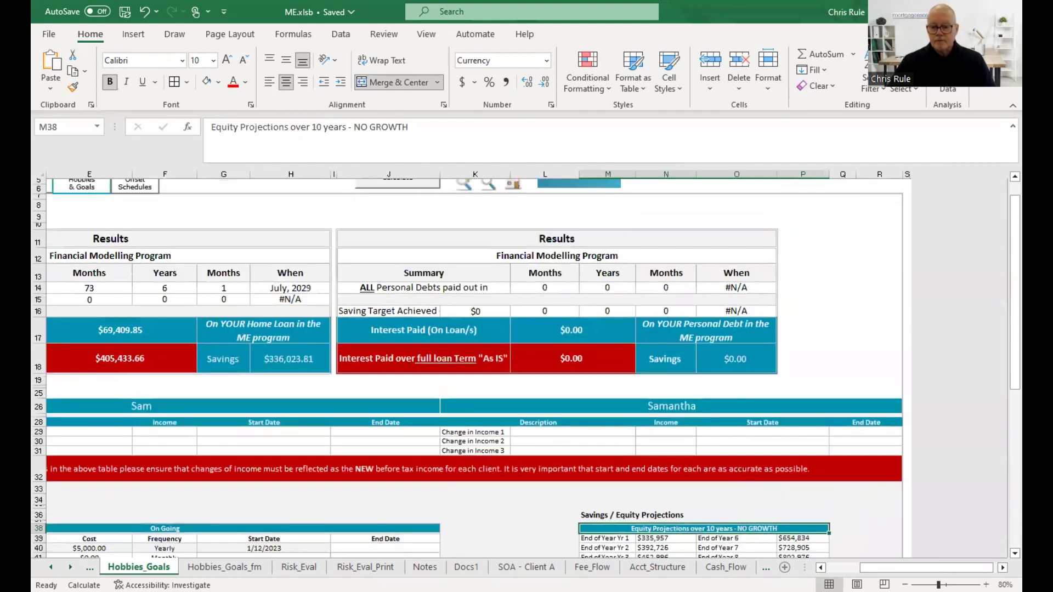
pyautogui.hscroll(-4, 661, 482)
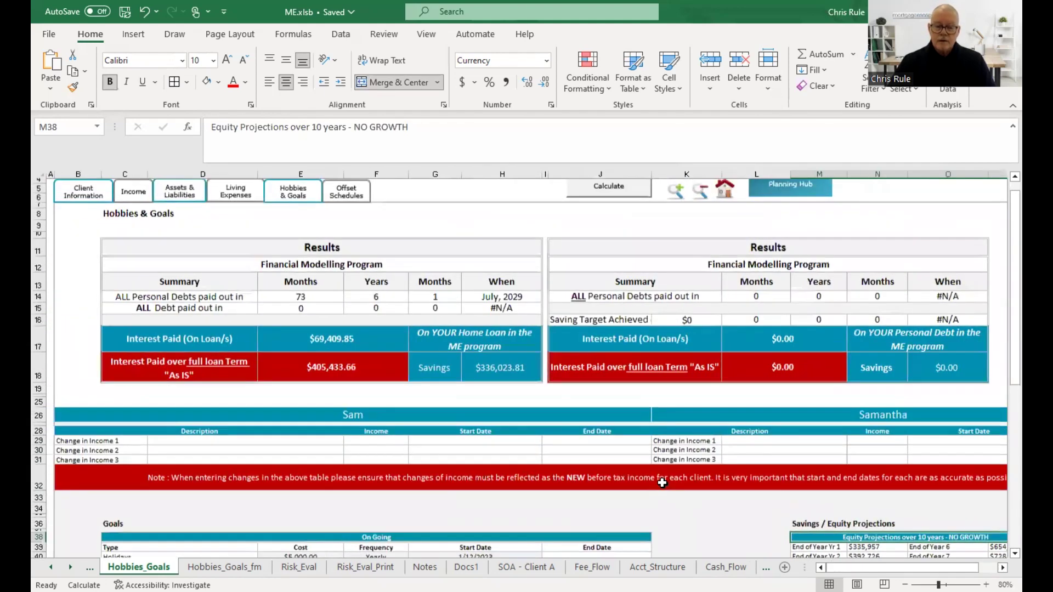
pyautogui.scroll(1, 662, 482)
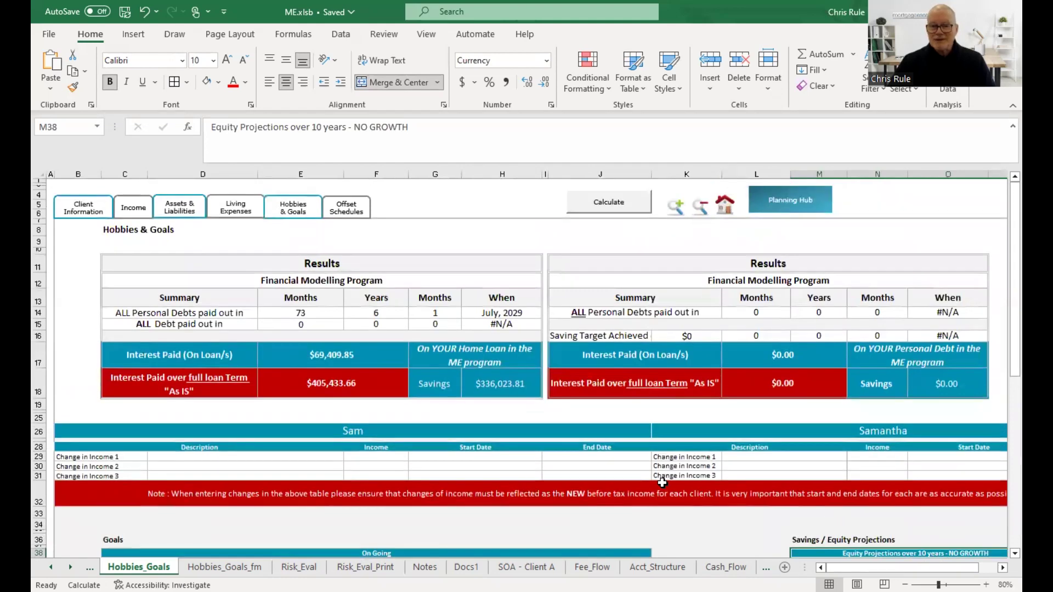